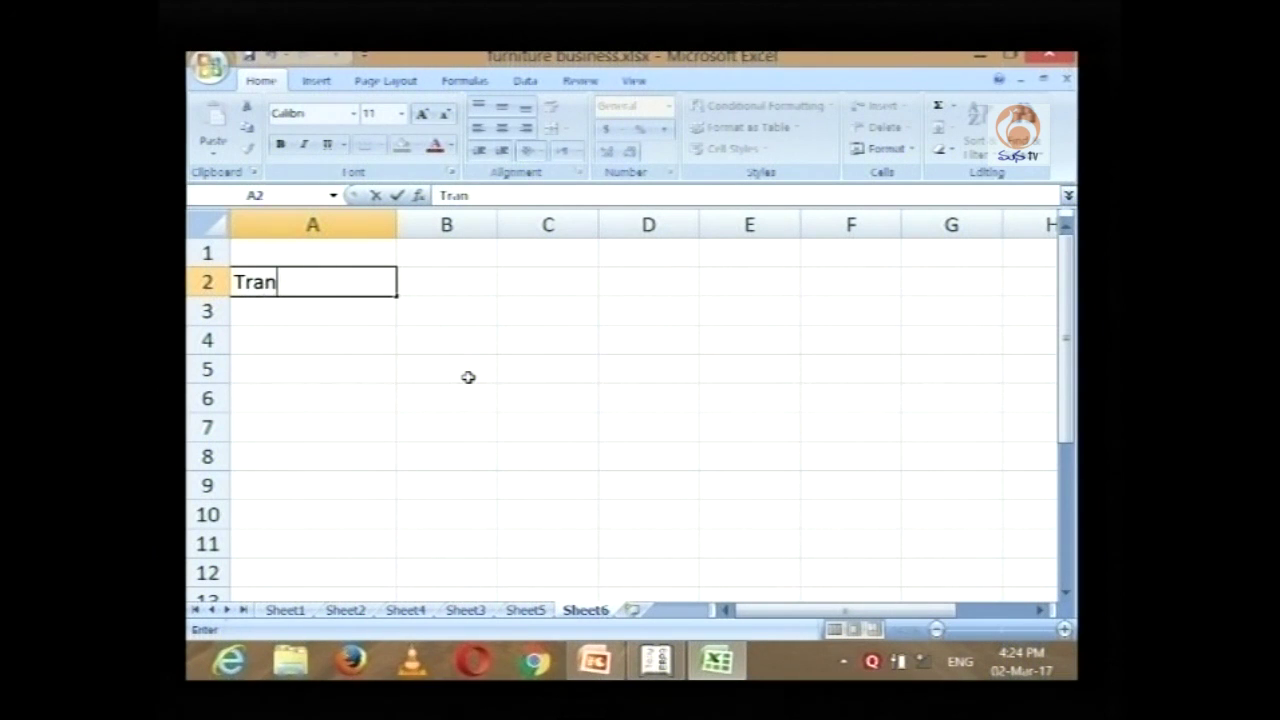
# Step: Replace the partial entry in A2 with the label "Accounting Services" and fit column A's width to its contents
pyautogui.press('BackSpace')
pyautogui.press('BackSpace')
pyautogui.press('BackSpace')
pyautogui.press('BackSpace')
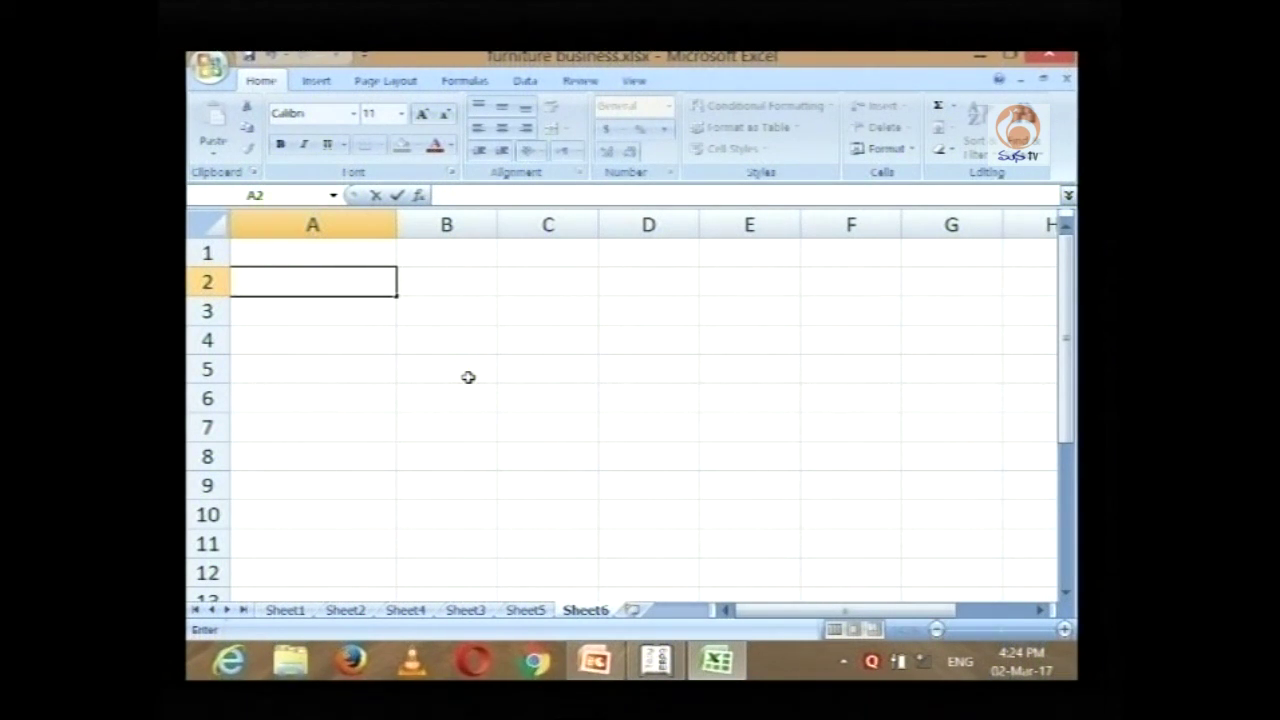
pyautogui.write('Accounting Ser')
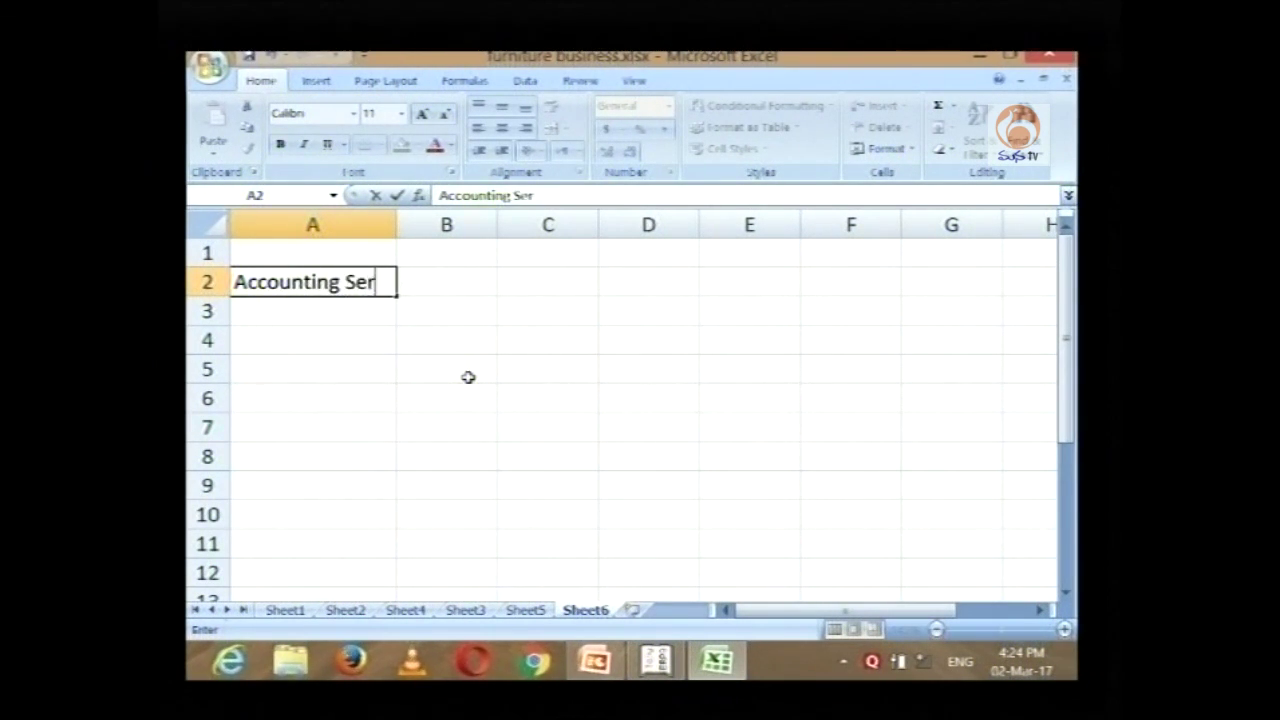
pyautogui.write('vices')
pyautogui.press('Return')
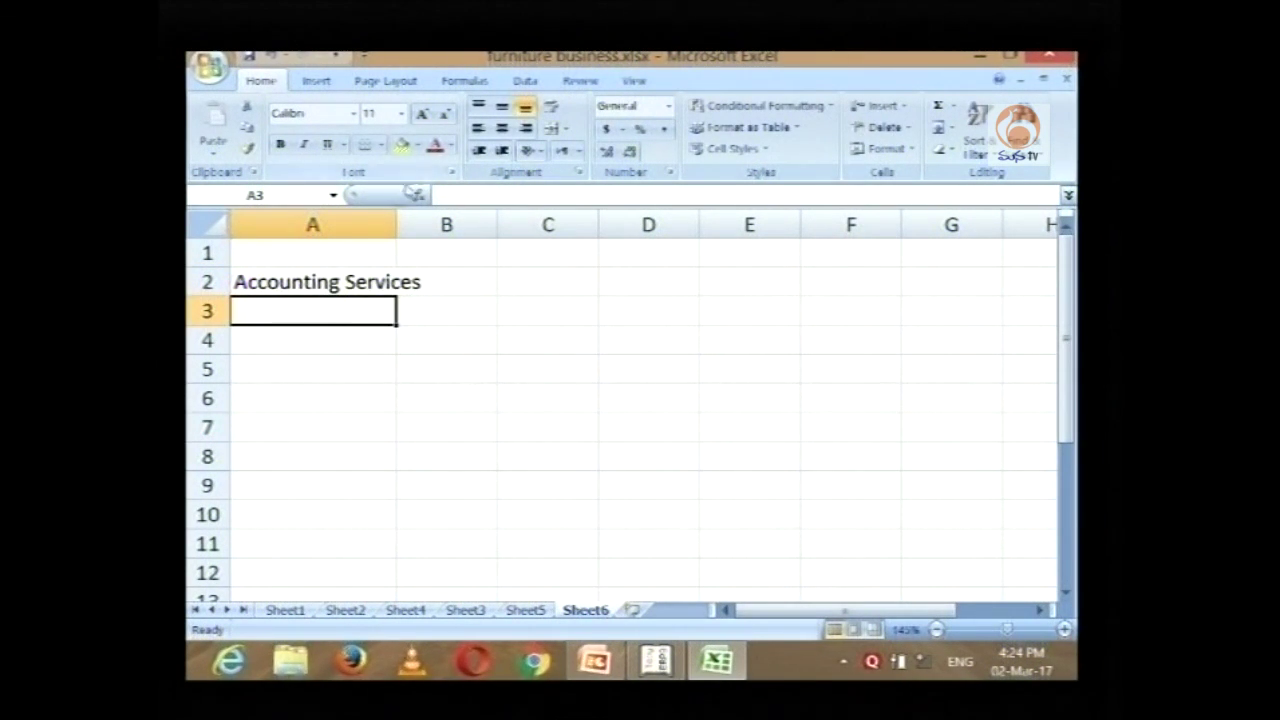
pyautogui.doubleClick(396, 224)
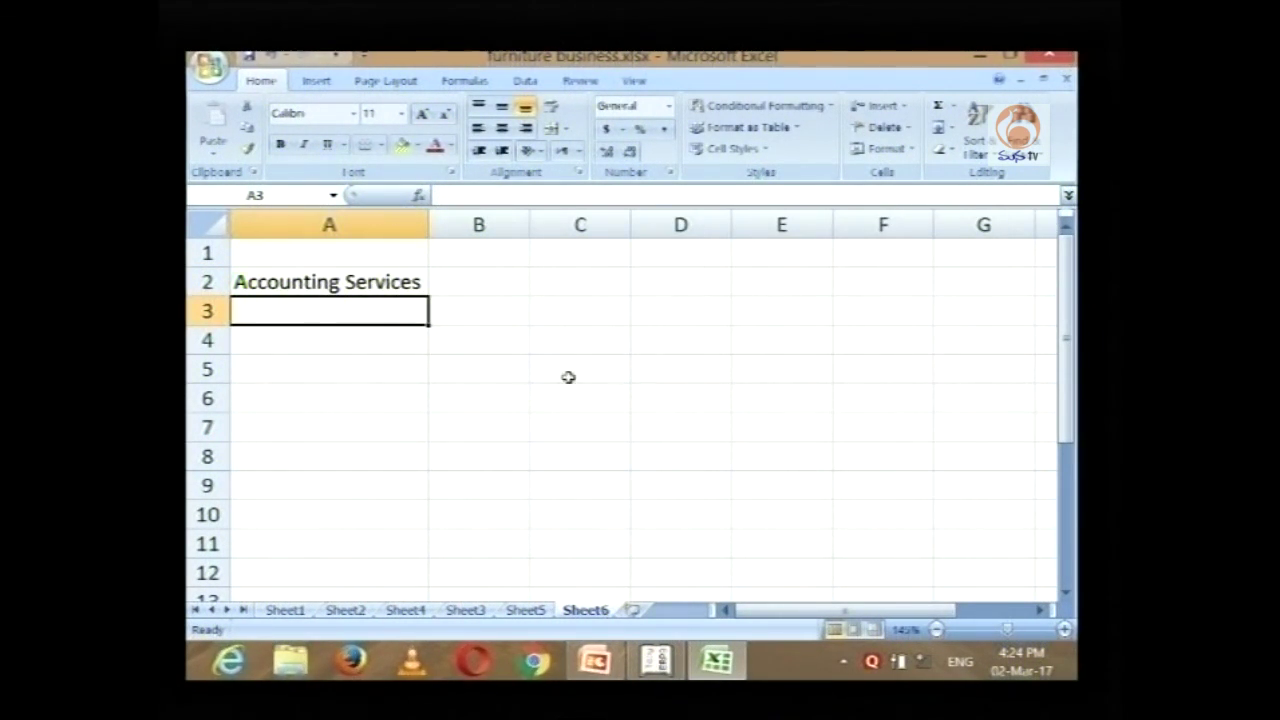
# Step: Enter 100000 in B2 as the amount for Accounting Services
pyautogui.scroll(1, 564, 372)
pyautogui.click(526, 277)
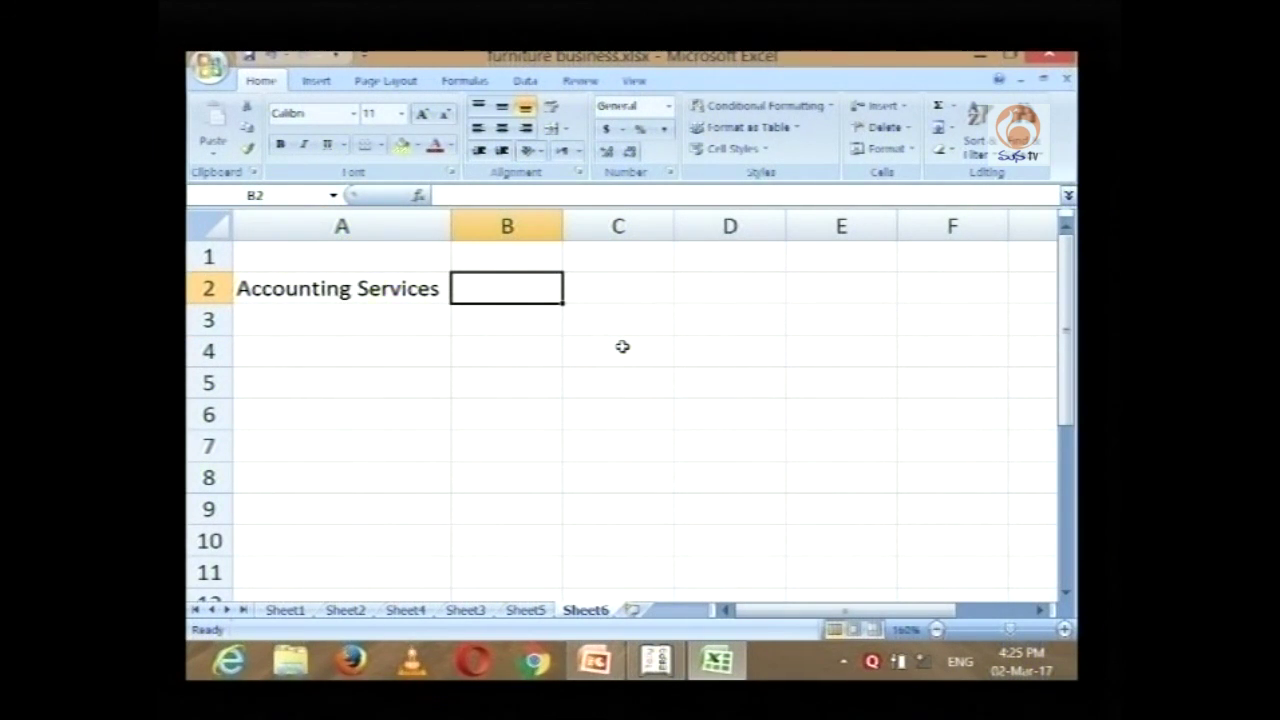
pyautogui.write('100000')
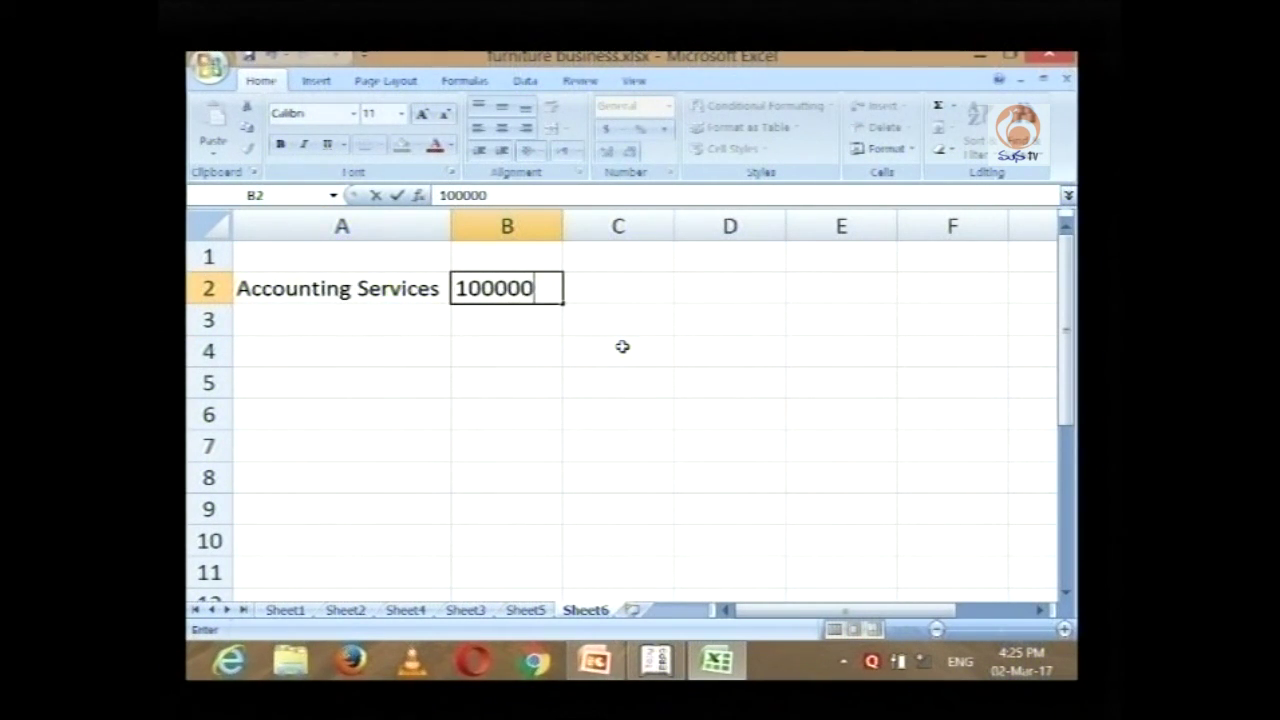
pyautogui.press('Return')
# Step: Enter the label "Service Tax @ 12%" in A3, below Accounting Services
pyautogui.press('Left')
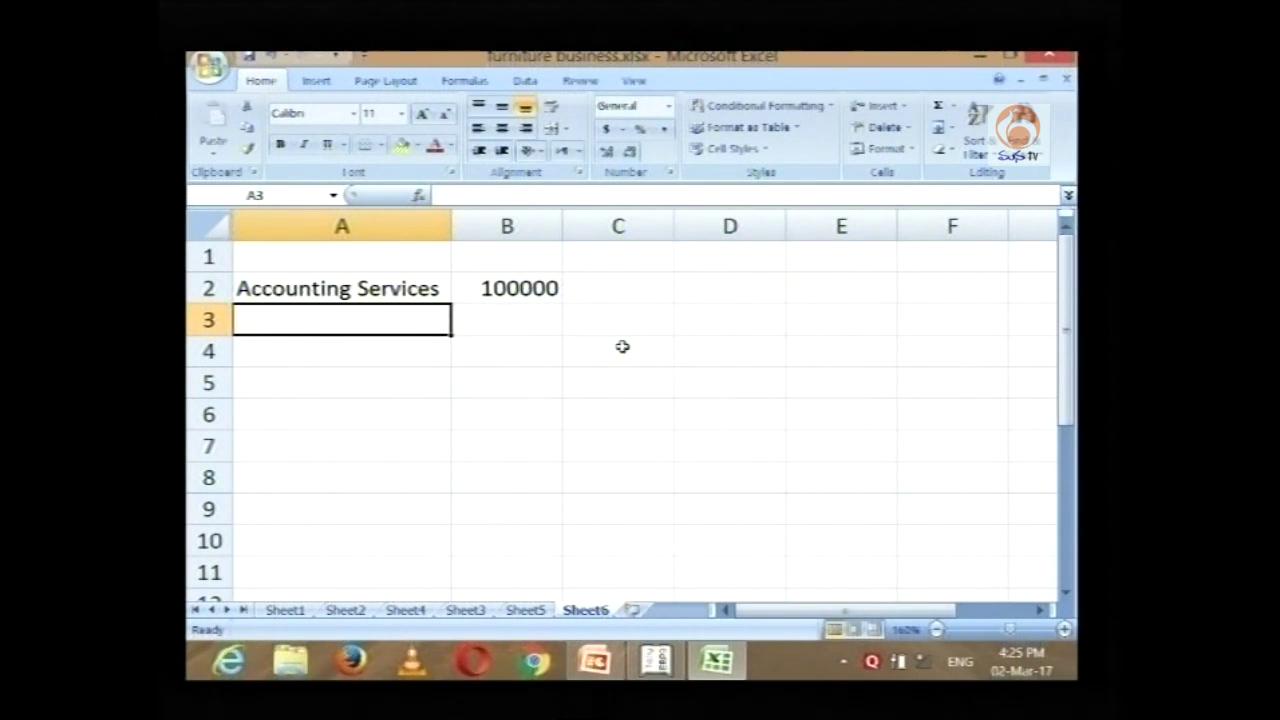
pyautogui.write('Service')
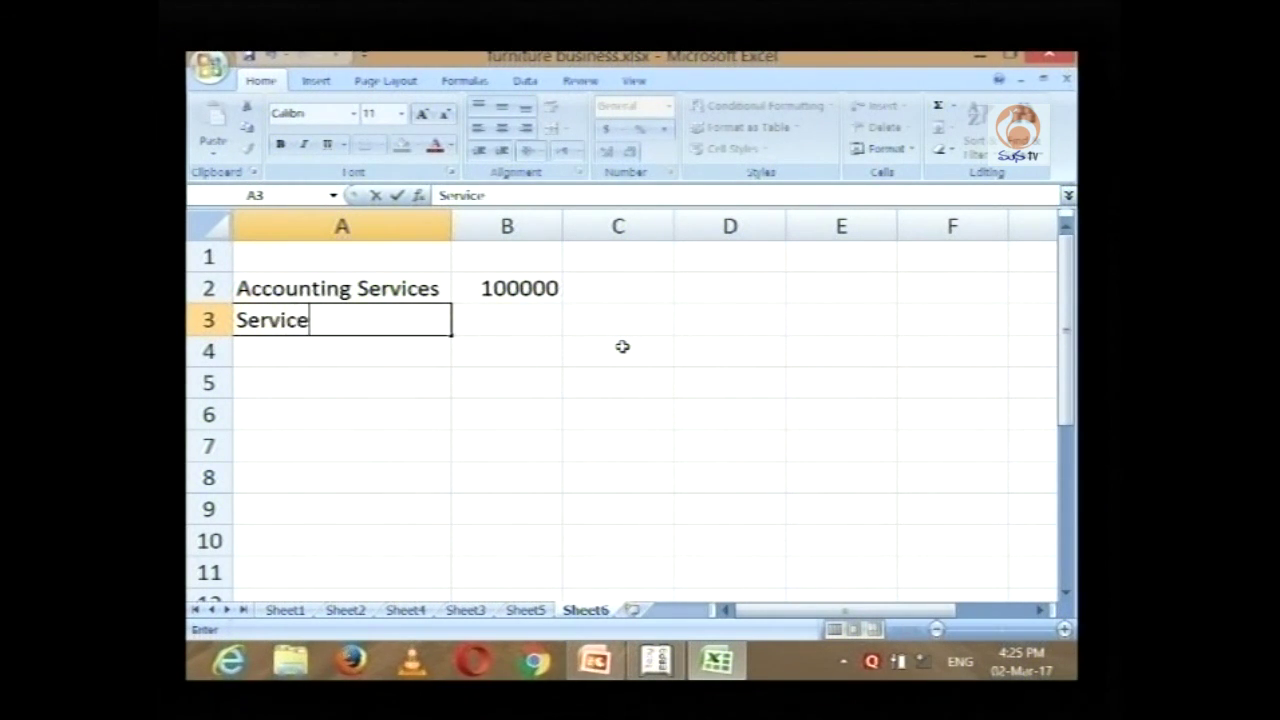
pyautogui.write(' Tax @ 1')
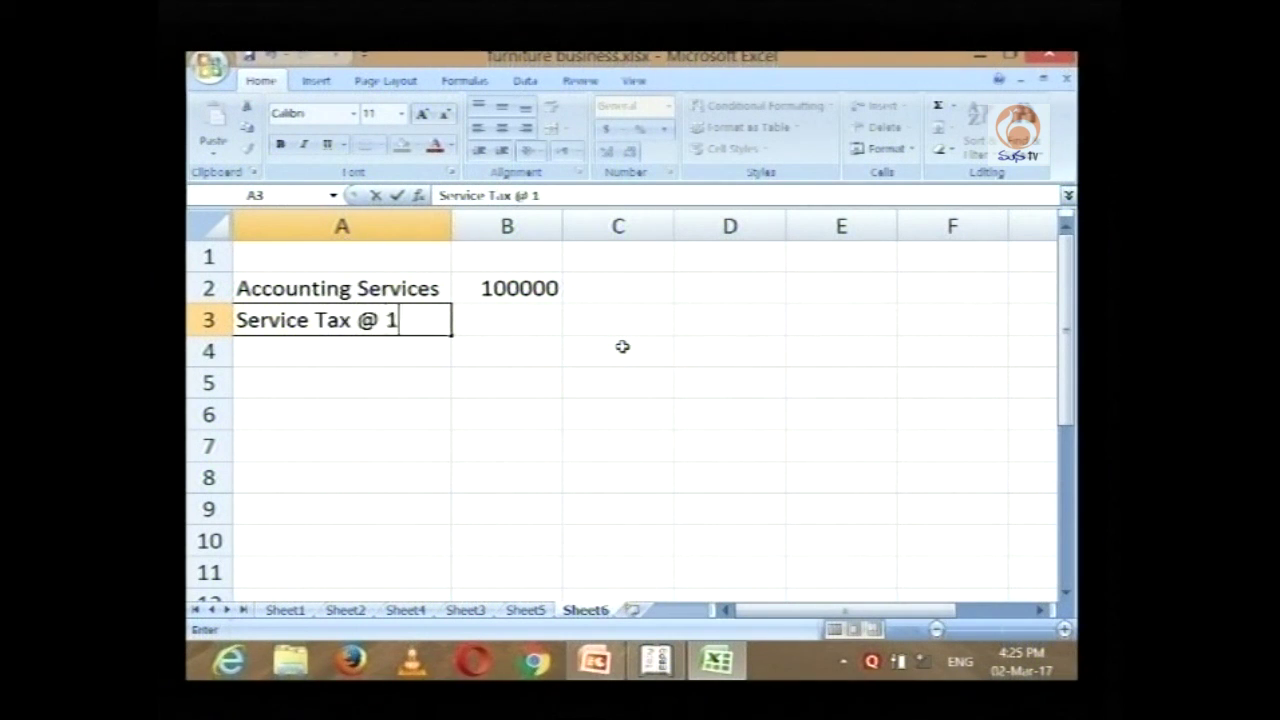
pyautogui.write('2%')
pyautogui.press('Return')
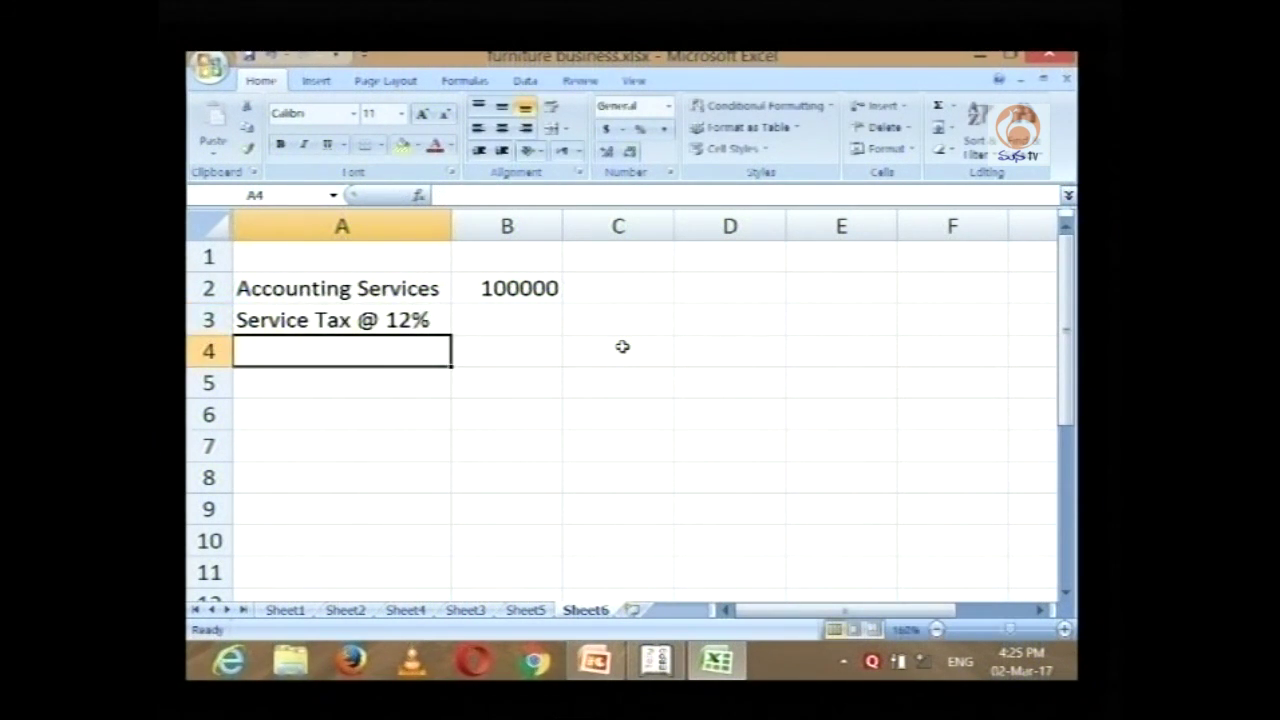
# Step: Calculate the service tax in B3 as 12% of the Accounting Services amount with the formula =B2*12%
pyautogui.press('Up')
pyautogui.press('Right')
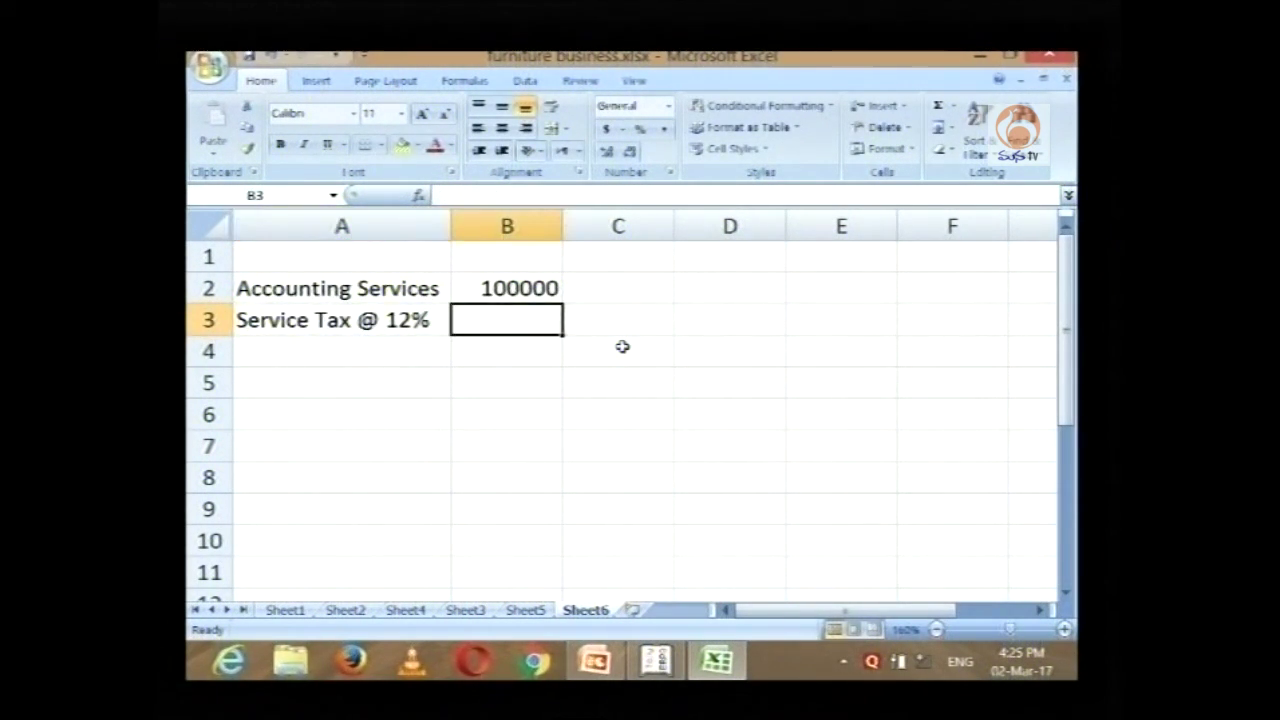
pyautogui.write('=')
pyautogui.press('Up')
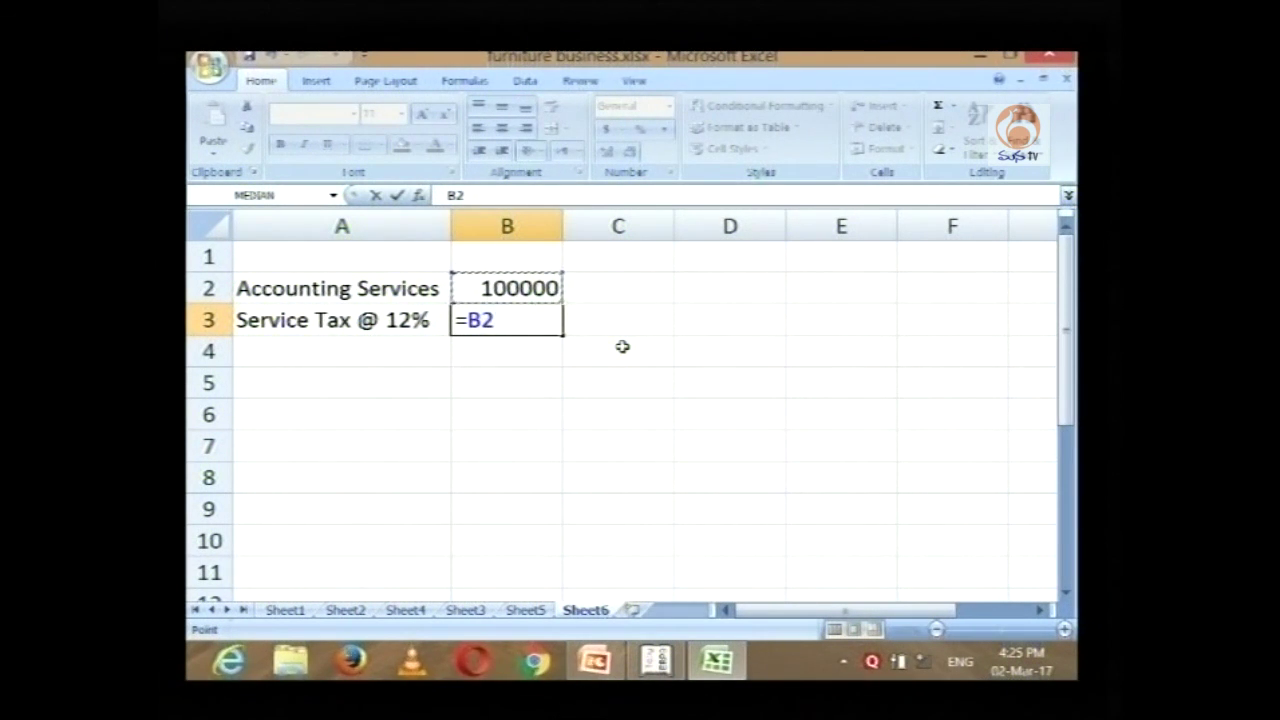
pyautogui.write('*12')
pyautogui.press('Return')
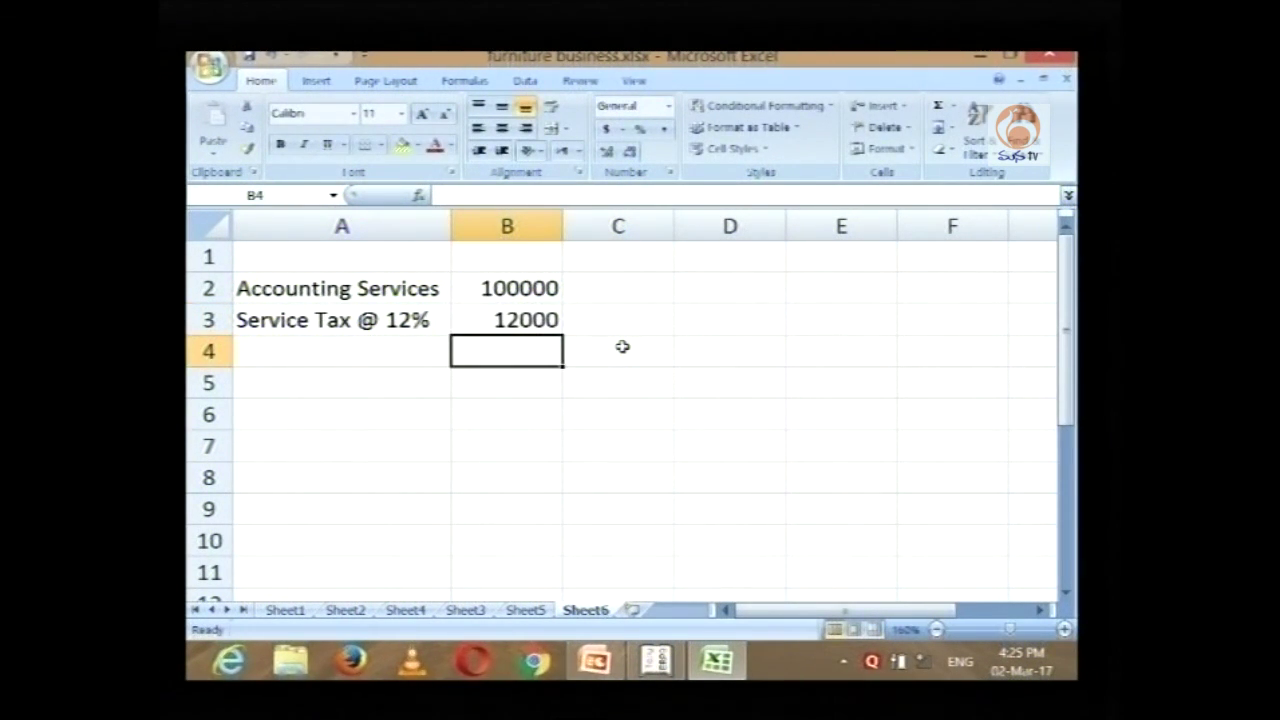
# Step: Enter the label "Ed.Cess @ 2%" in A4, below the service tax label
pyautogui.press('Left')
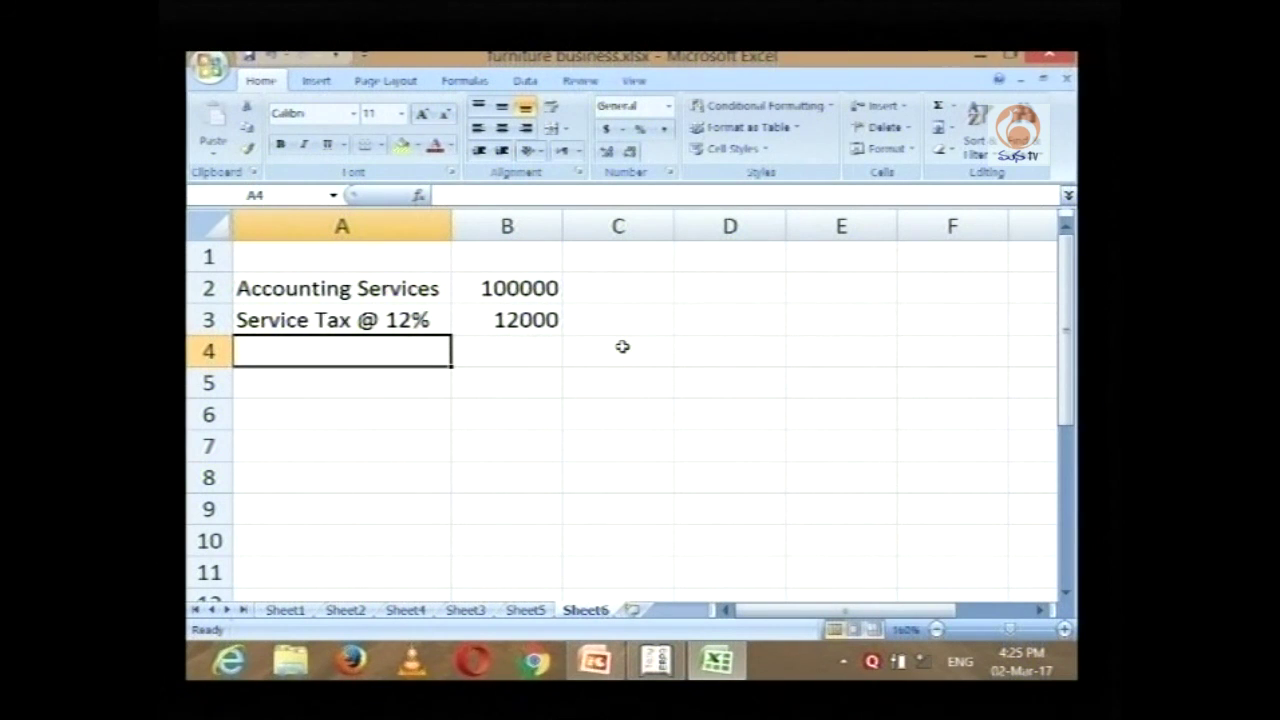
pyautogui.write('Ed.')
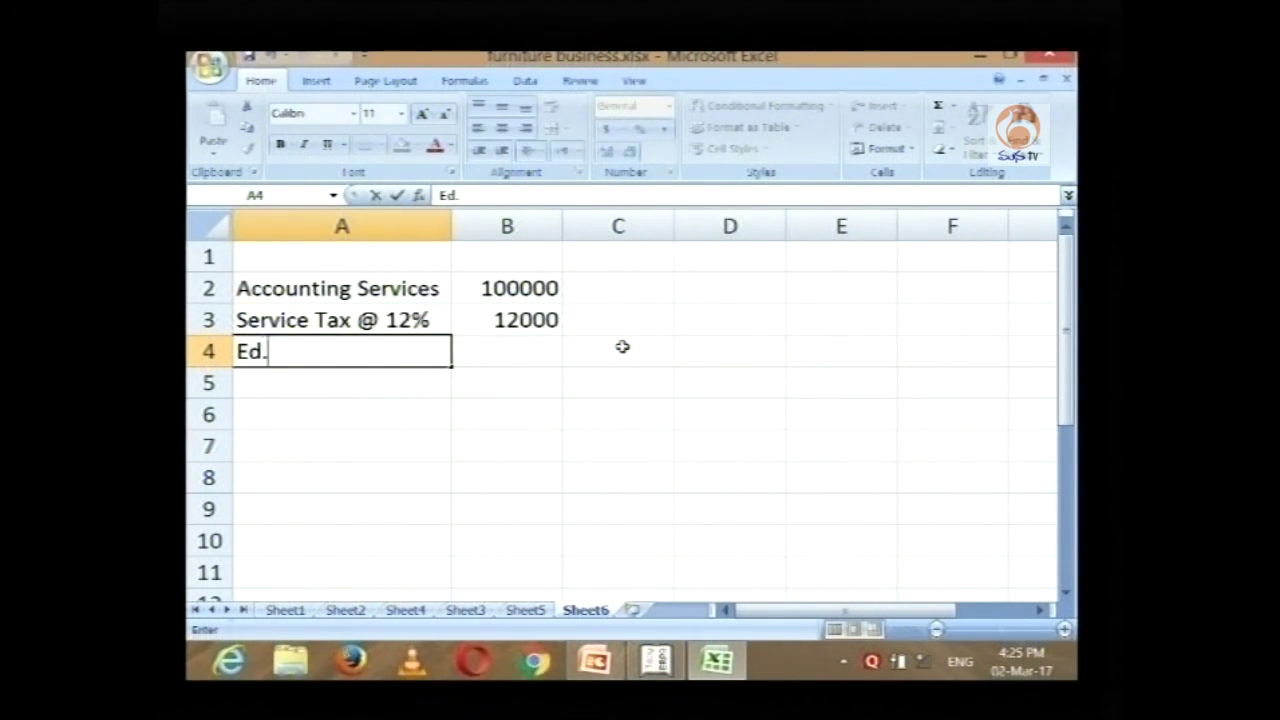
pyautogui.write('Cess @')
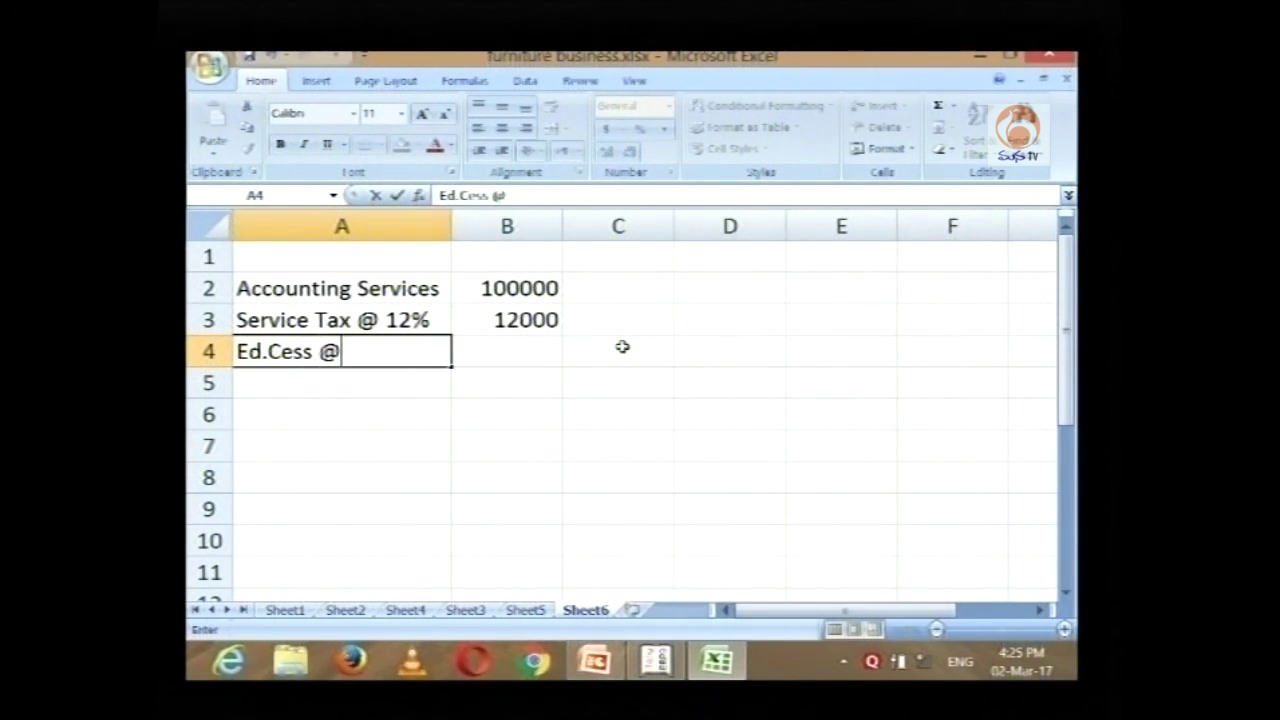
pyautogui.write(' 2%')
pyautogui.press('Return')
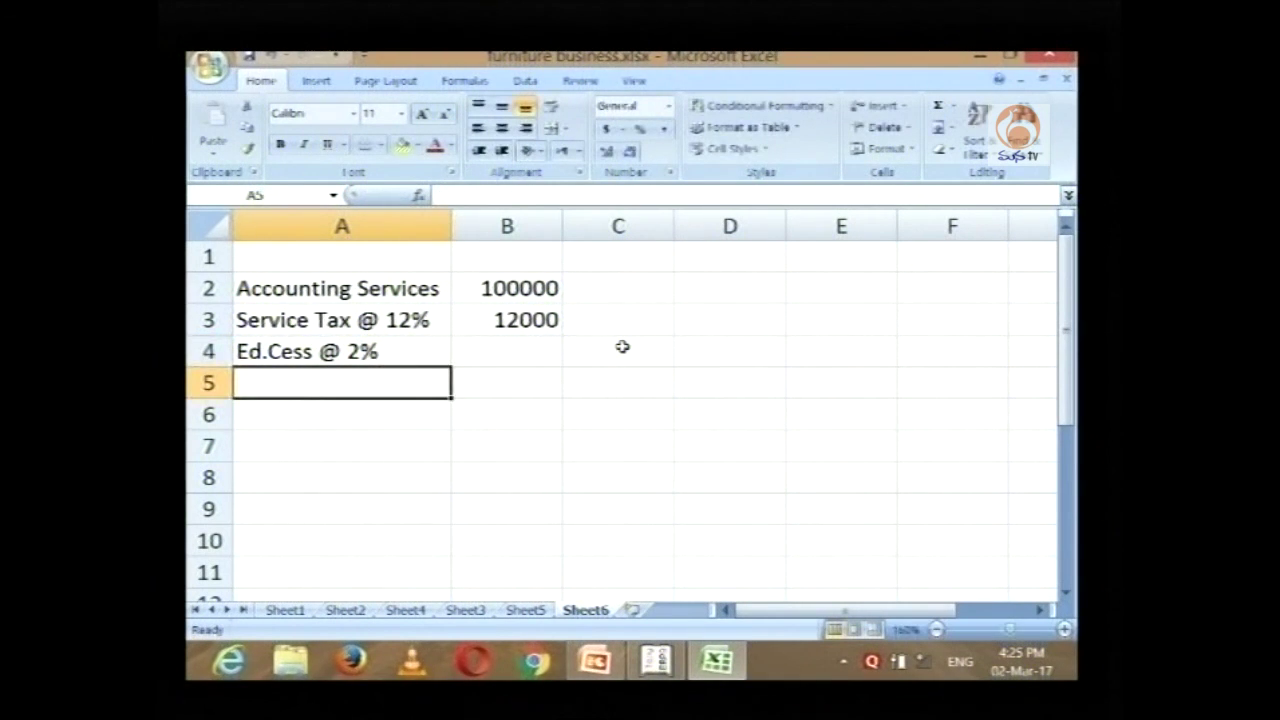
# Step: Try to calculate the 2% Ed.Cess in B4 from the service tax amount in B3
pyautogui.press('Up')
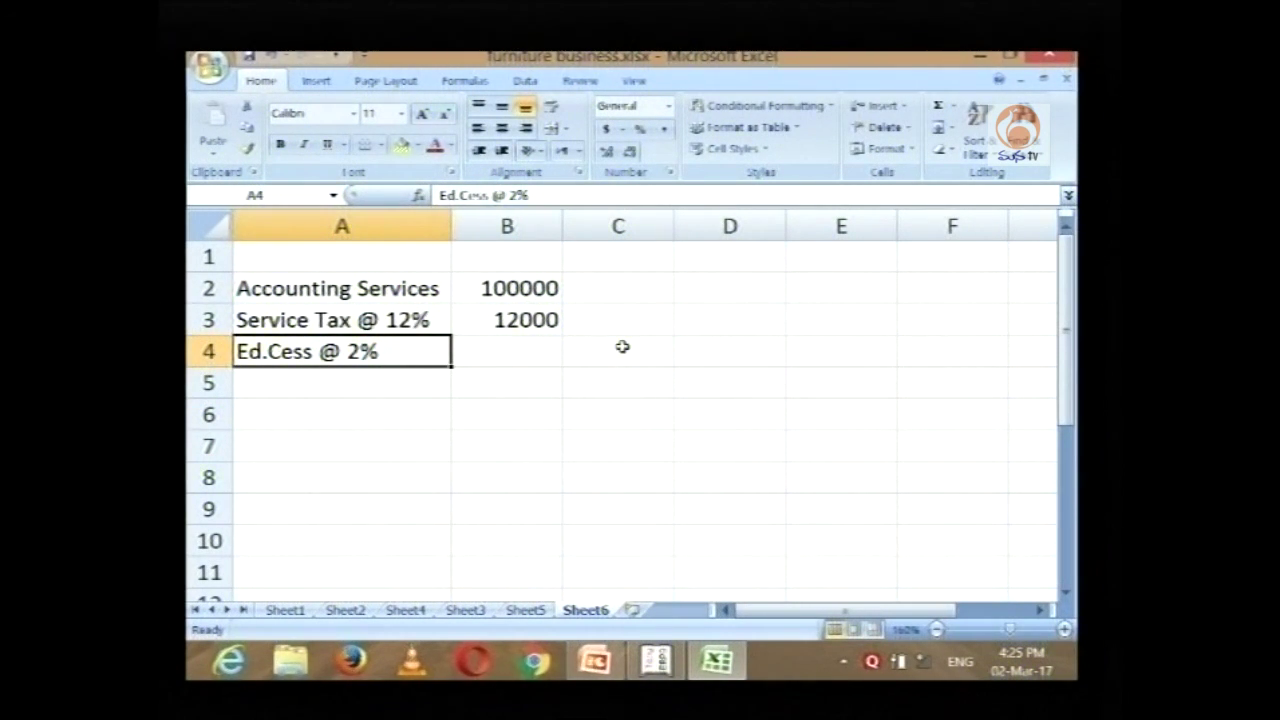
pyautogui.press('Right')
pyautogui.write('=')
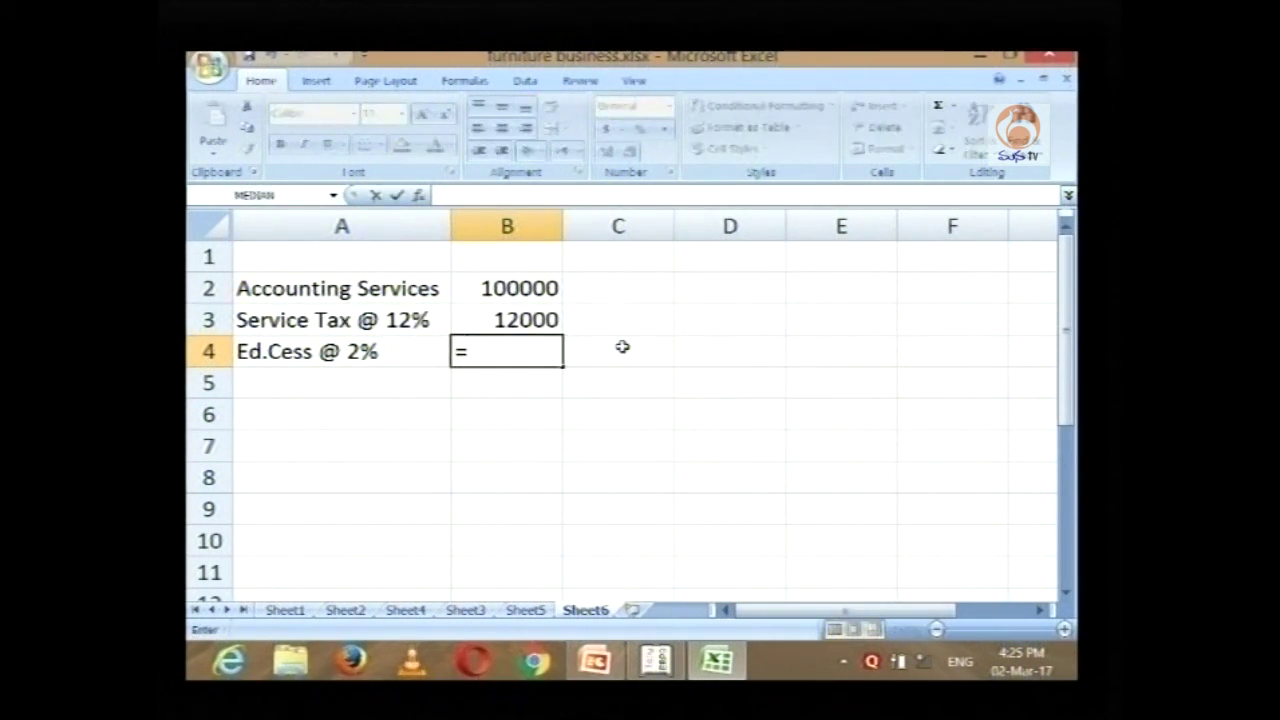
pyautogui.press('Up')
pyautogui.press('Up')
pyautogui.press('Down')
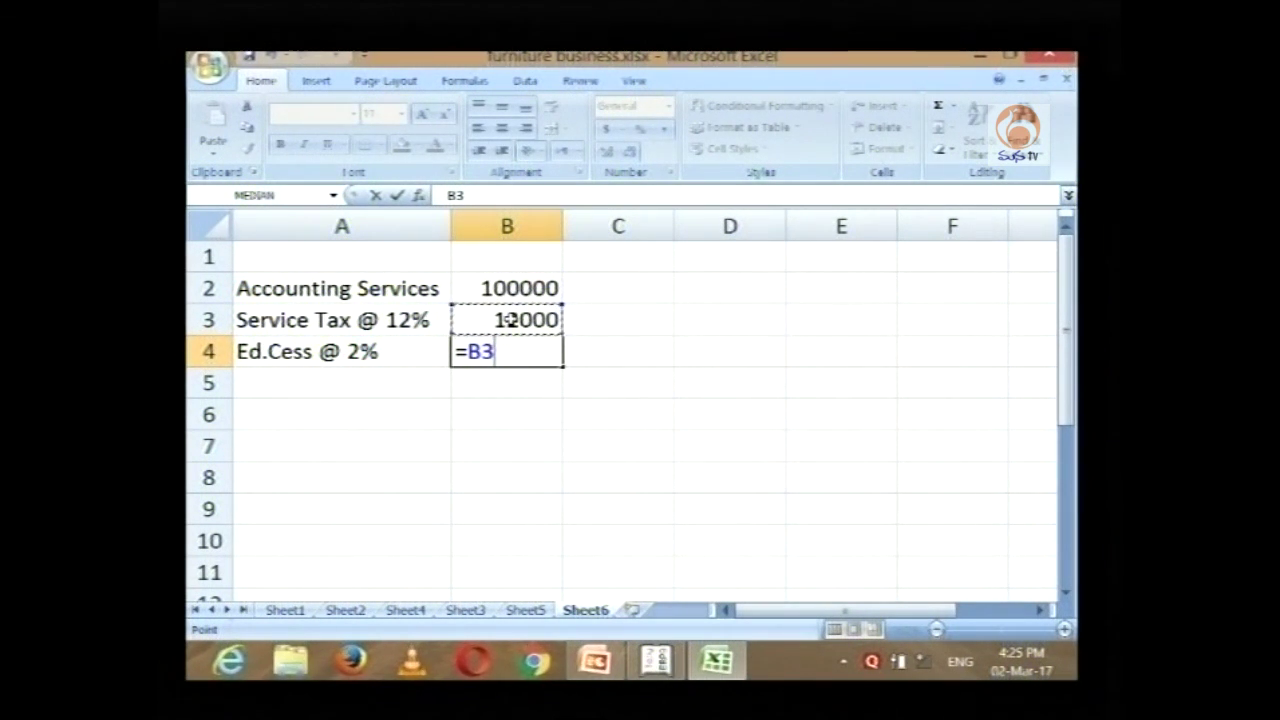
pyautogui.write('2%')
pyautogui.press('Return')
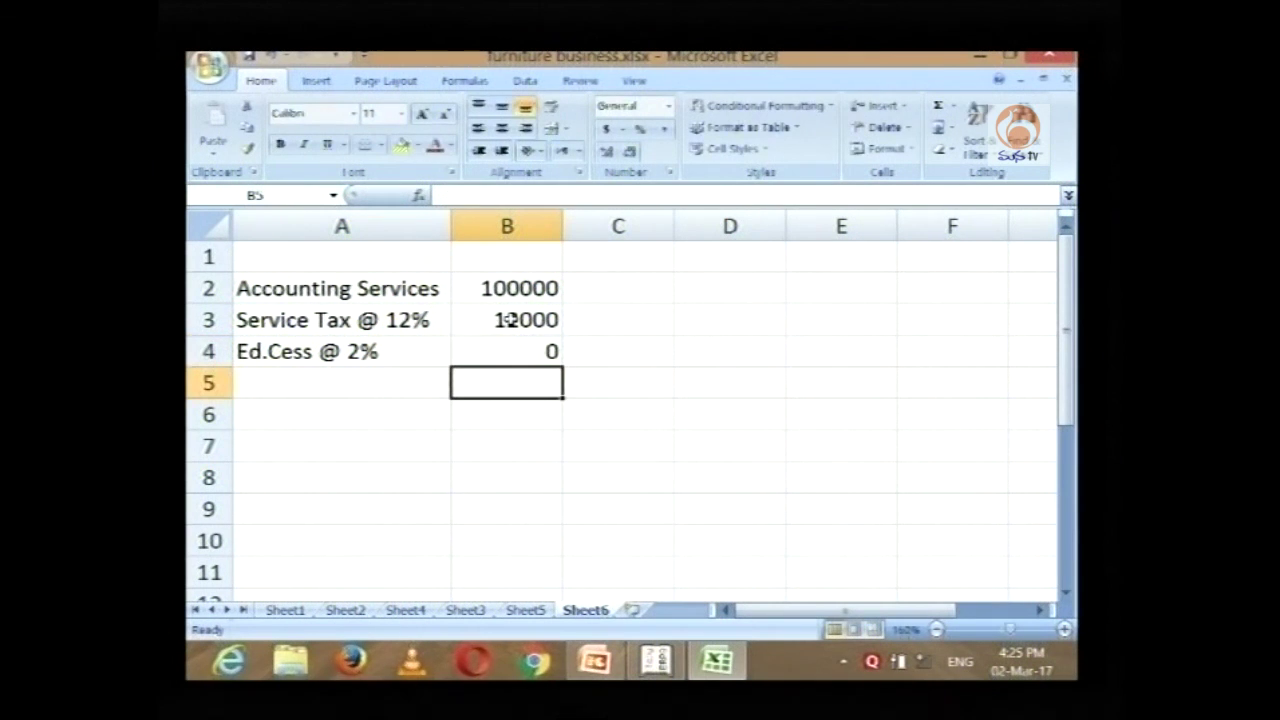
# Step: Replace the Ed.Cess formula in B4 with =B3*2%, based on the service tax amount
pyautogui.press('Up')
pyautogui.write('=')
pyautogui.click(508, 319)
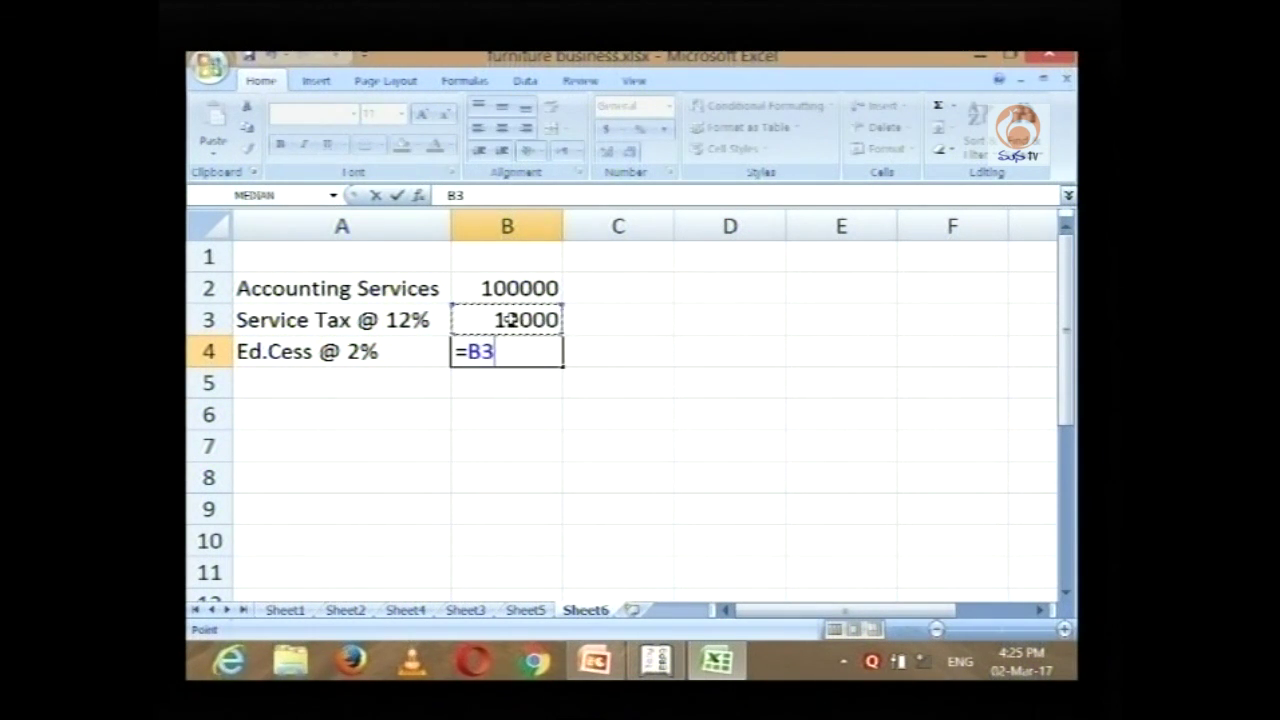
pyautogui.write('*2')
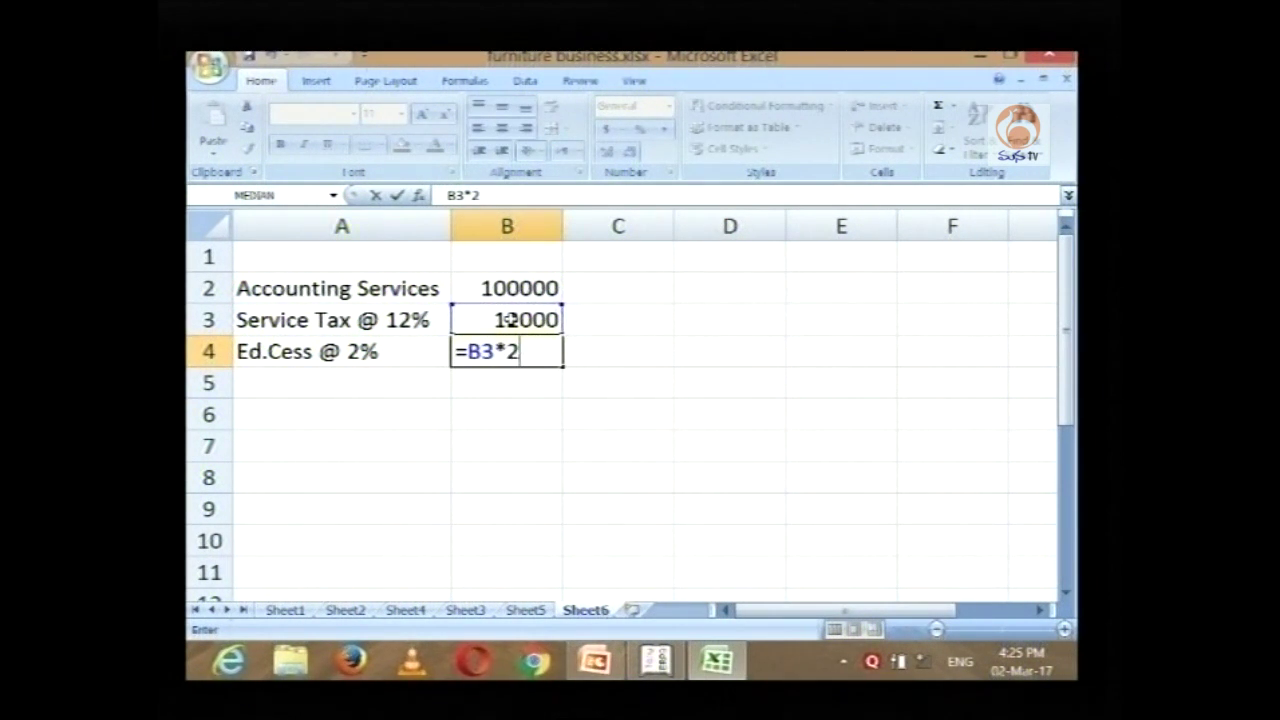
pyautogui.write('%')
pyautogui.press('Return')
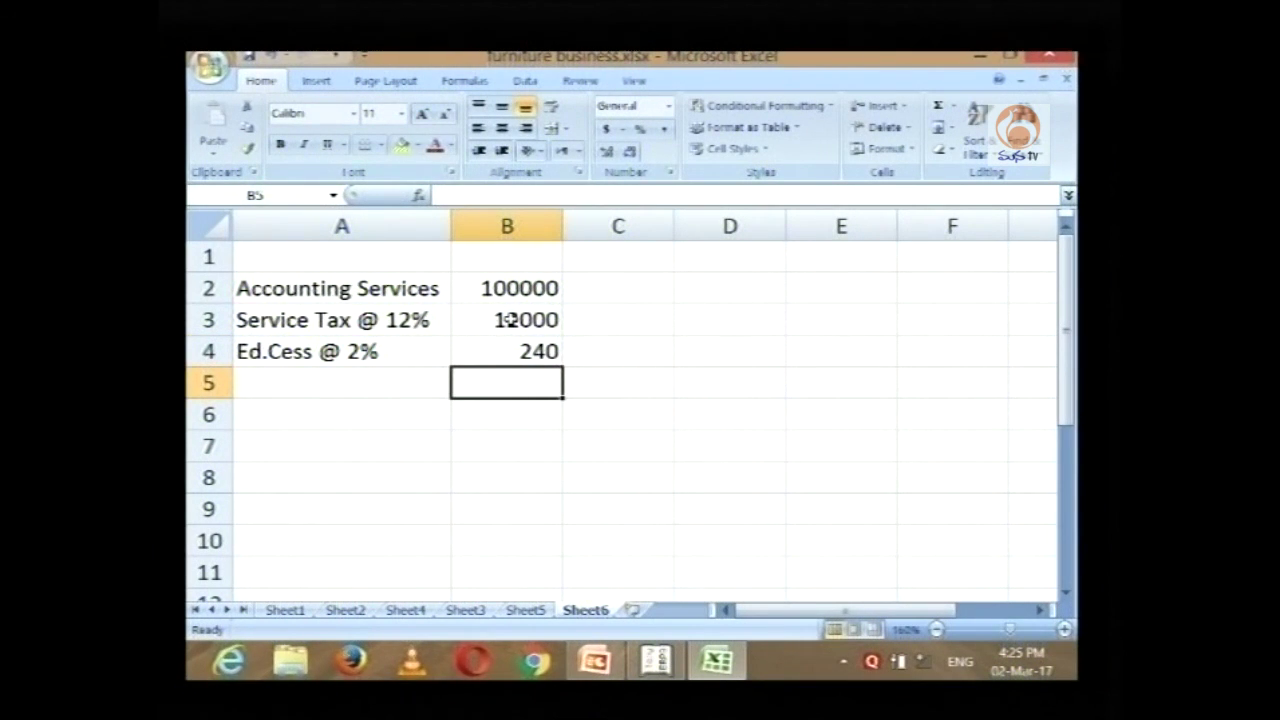
# Step: Copy the "Ed.Cess @ 2%" label into A5 and change the copy to "Ed.Cess @ 1%"
pyautogui.press('Left')
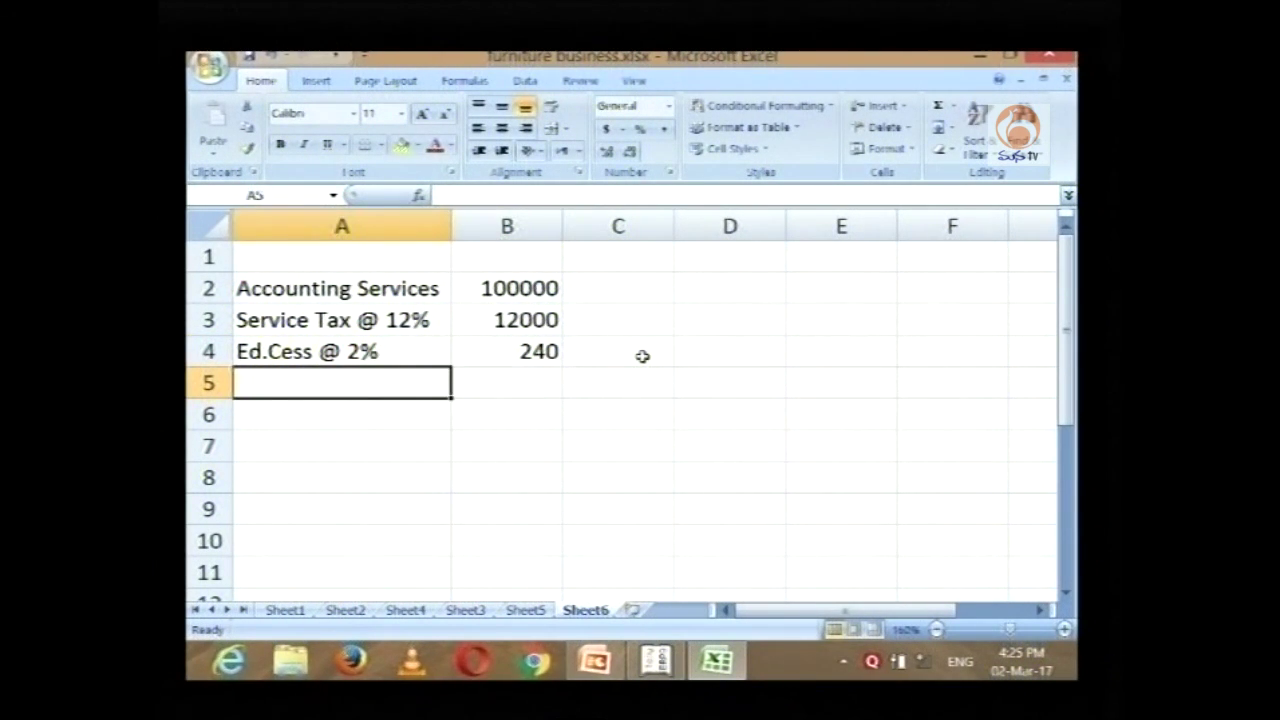
pyautogui.press('Up')
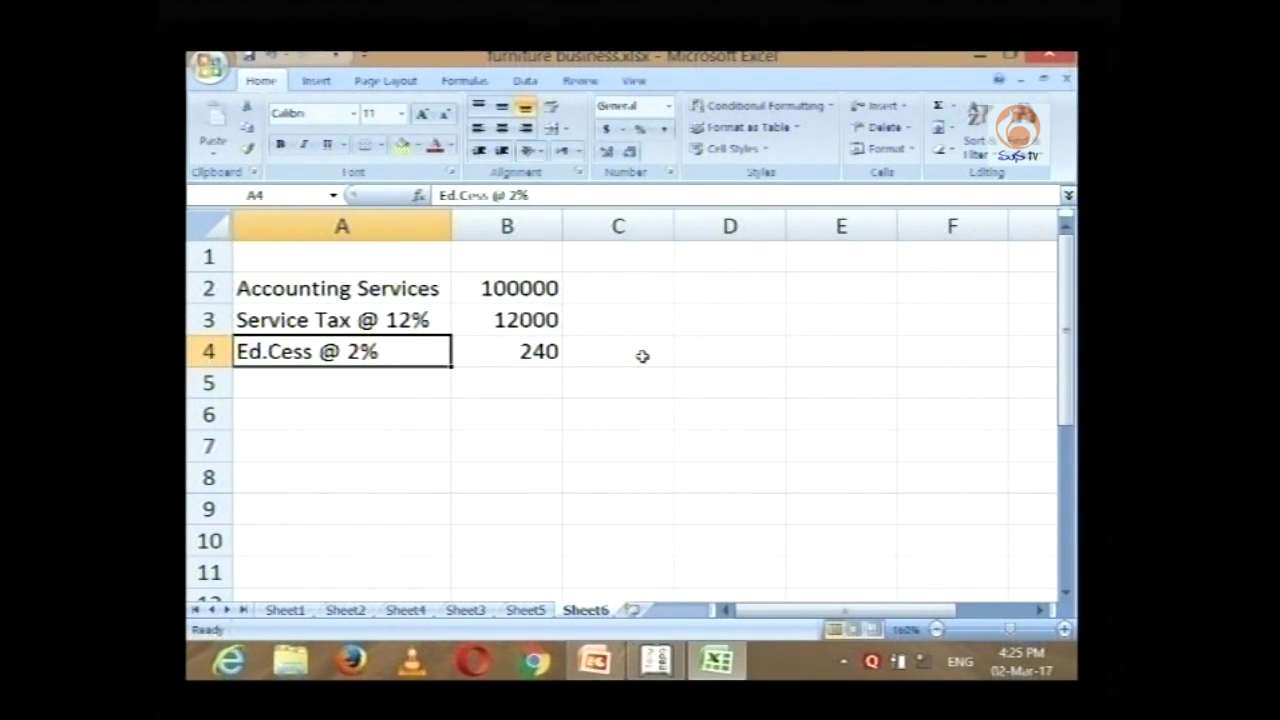
pyautogui.hotkey('ctrl', 'c')
pyautogui.press('Down')
pyautogui.press('Return')
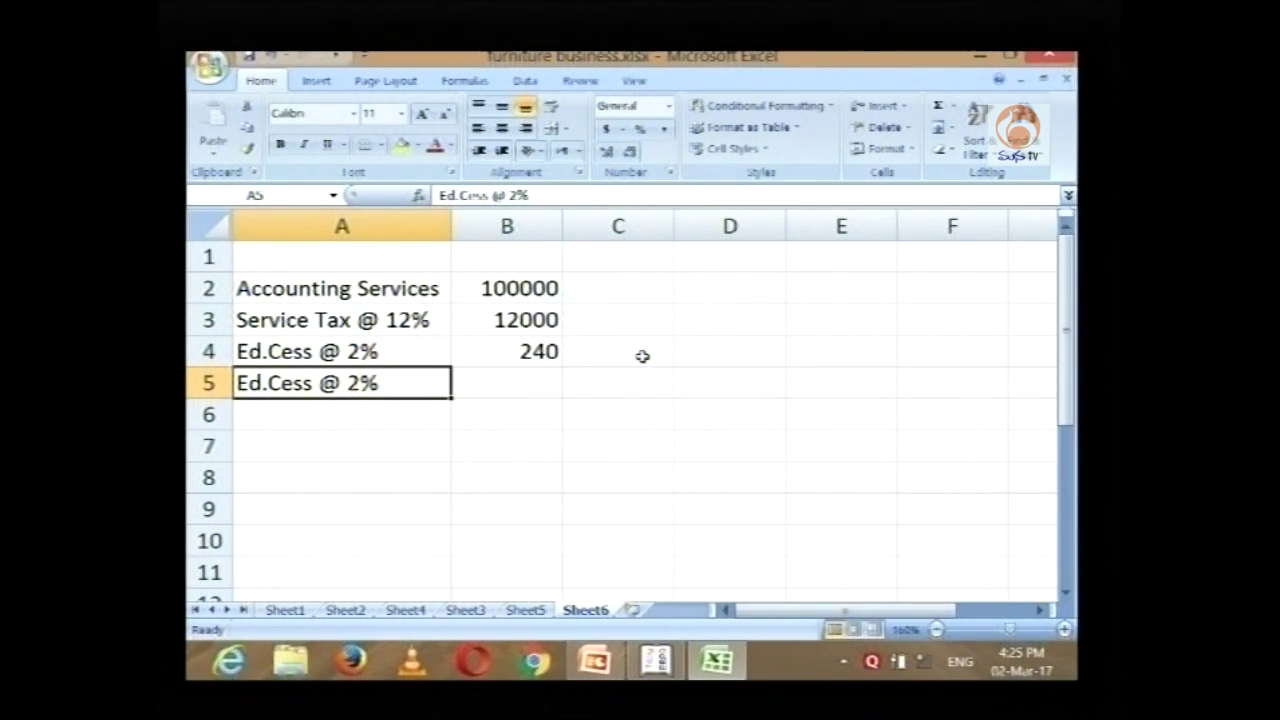
pyautogui.press('F2')
pyautogui.press('Left')
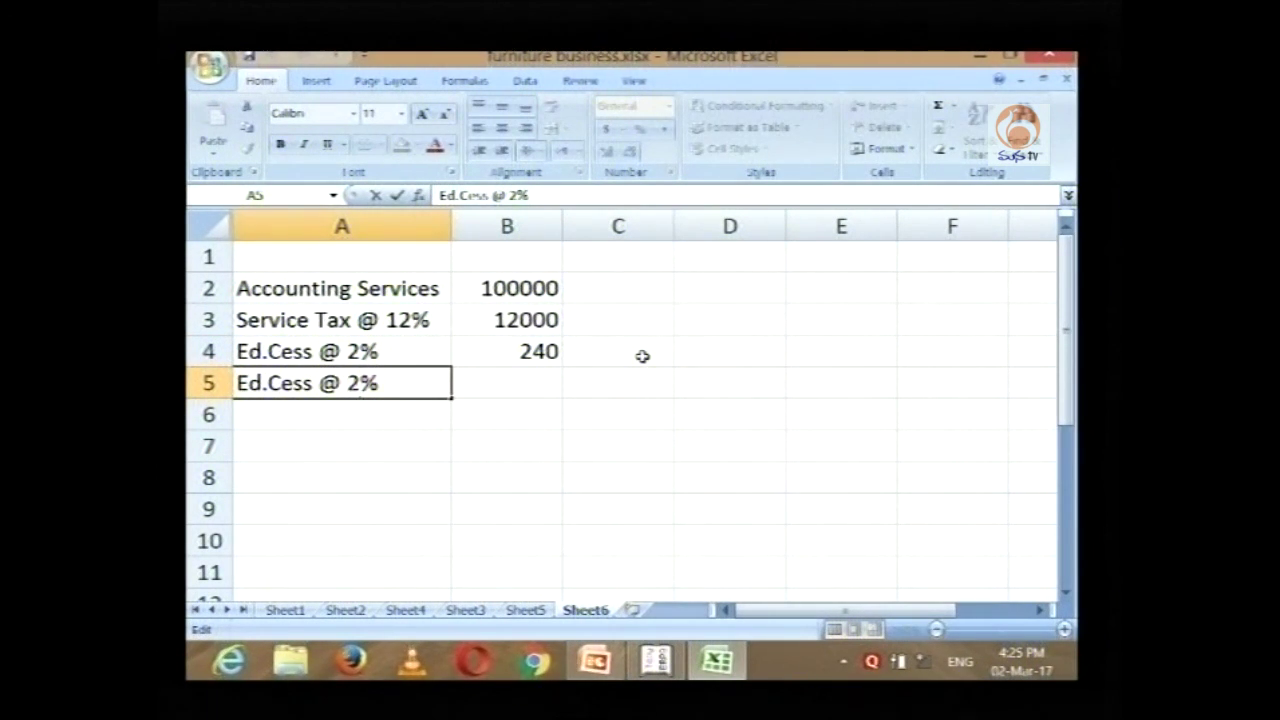
pyautogui.press('BackSpace')
pyautogui.write('1')
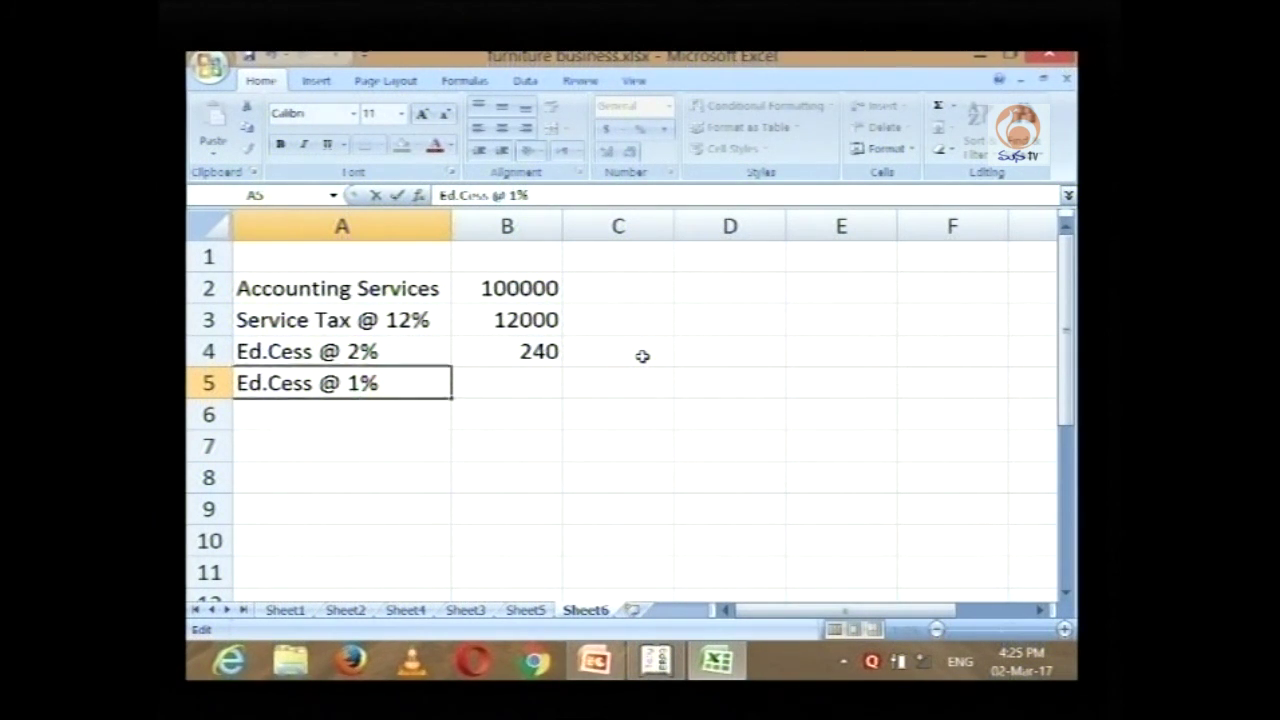
pyautogui.press('Return')
# Step: Calculate the 1% Ed.Cess in B5 from the service tax amount with the formula =B3*1%
pyautogui.press('Up')
pyautogui.press('Right')
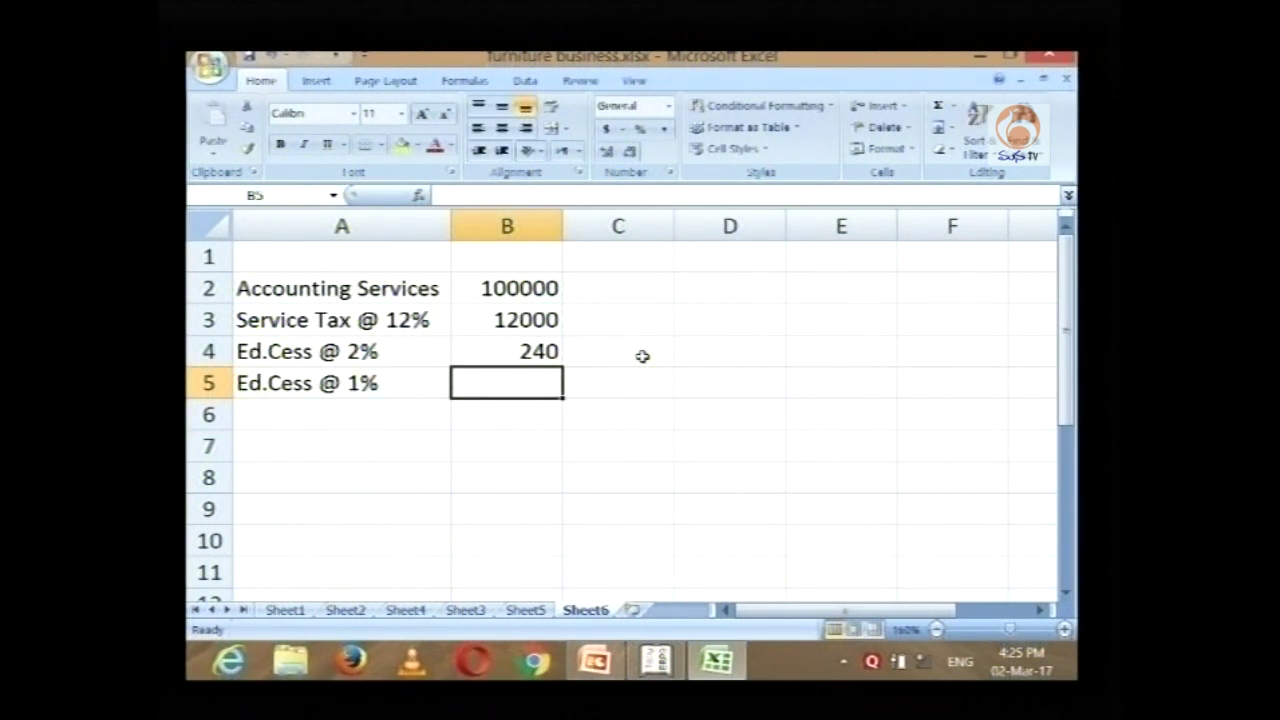
pyautogui.write('=')
pyautogui.press('Up')
pyautogui.press('Up')
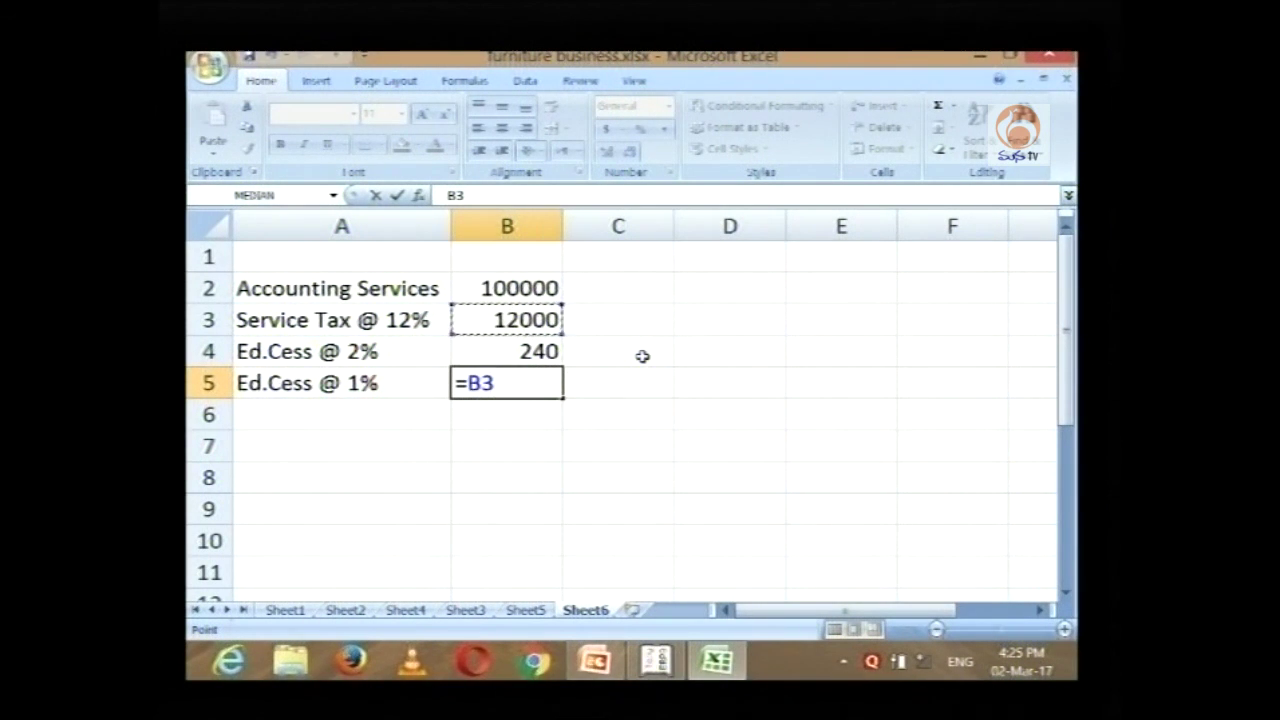
pyautogui.write('*1%')
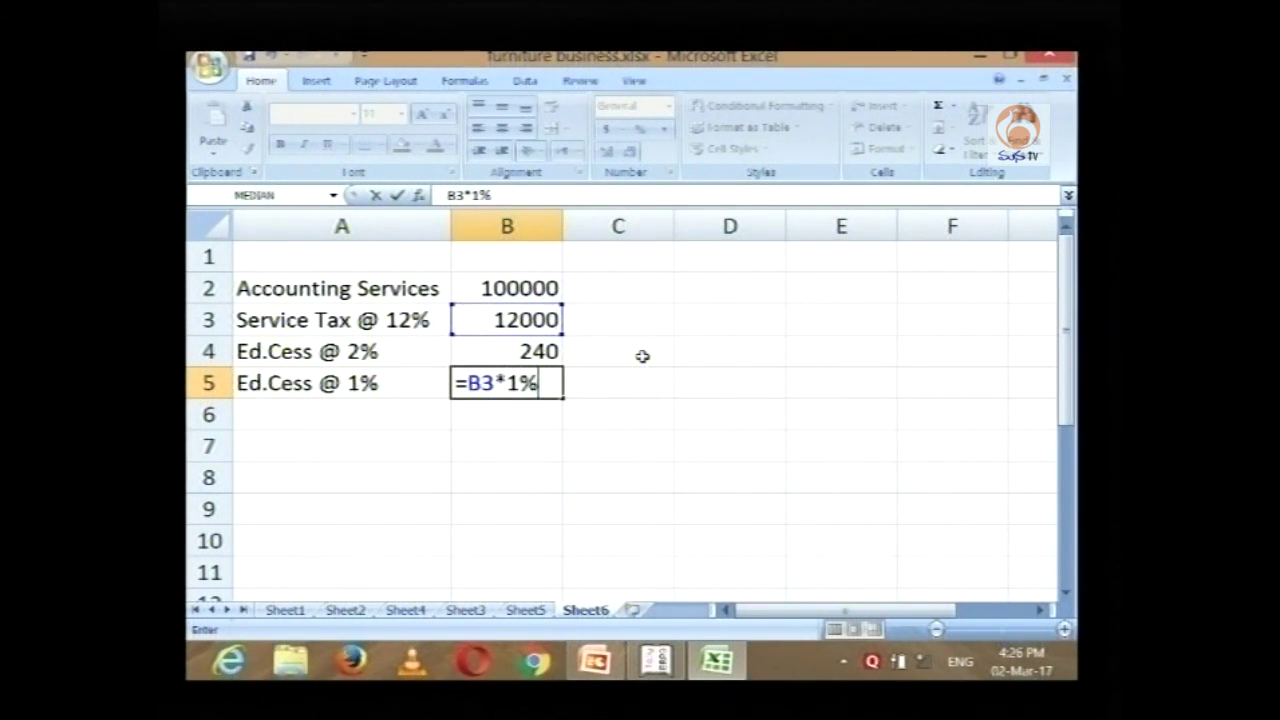
pyautogui.press('Return')
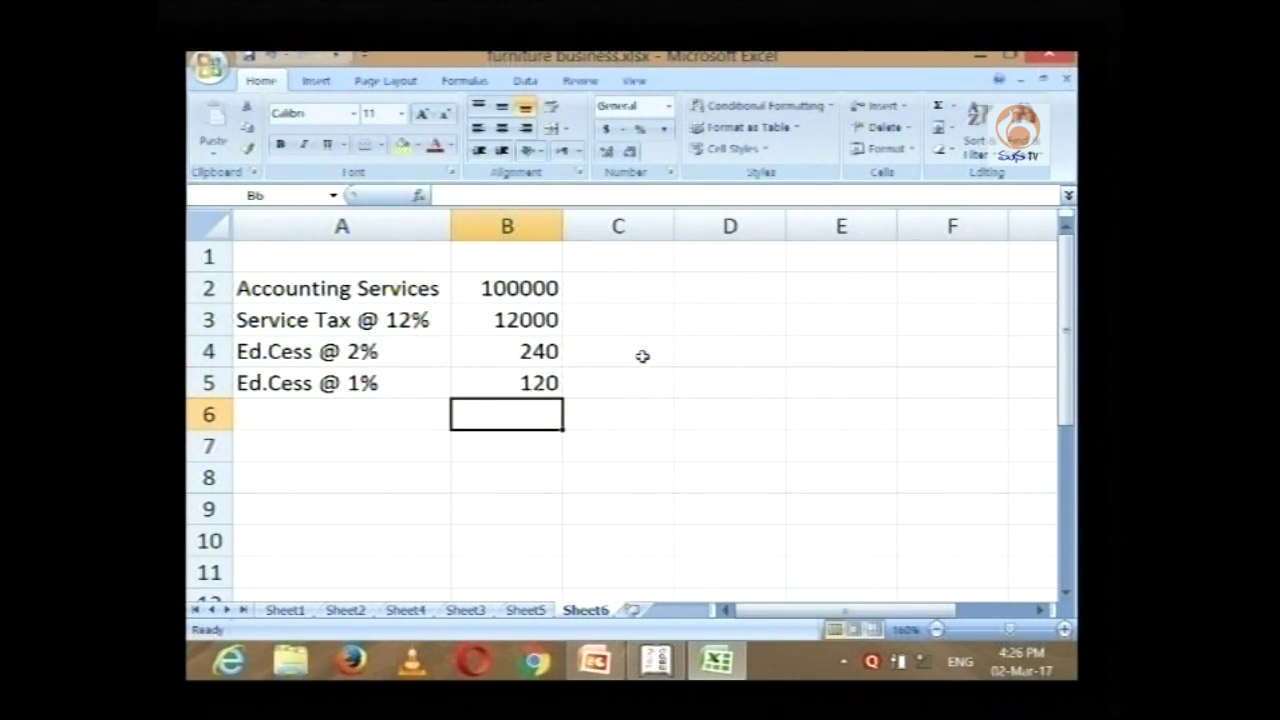
# Step: Total the amounts in B6 with the formula =SUM(B2:B5) and make the result bold
pyautogui.write('=sum(')
pyautogui.press('Up')
pyautogui.press('Up')
pyautogui.press('Up')
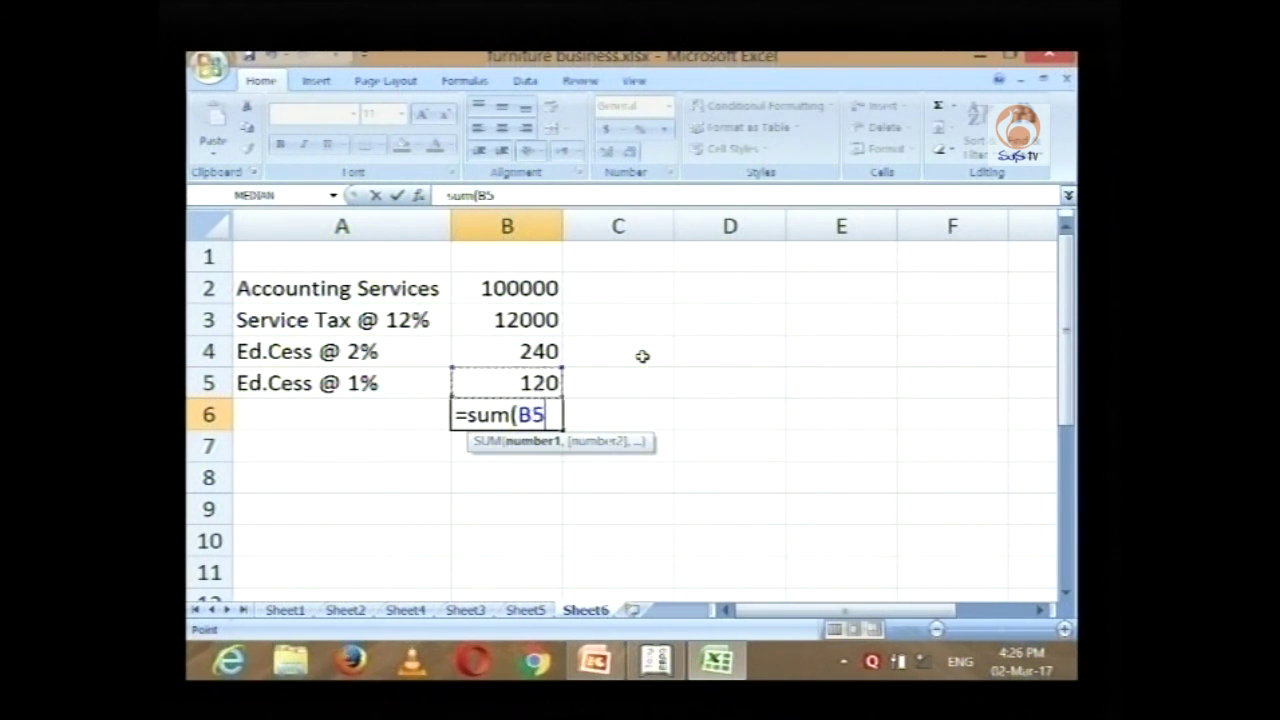
pyautogui.press('Up')
pyautogui.hotkey('shift', 'Down')
pyautogui.hotkey('shift', 'Down')
pyautogui.hotkey('shift', 'Down')
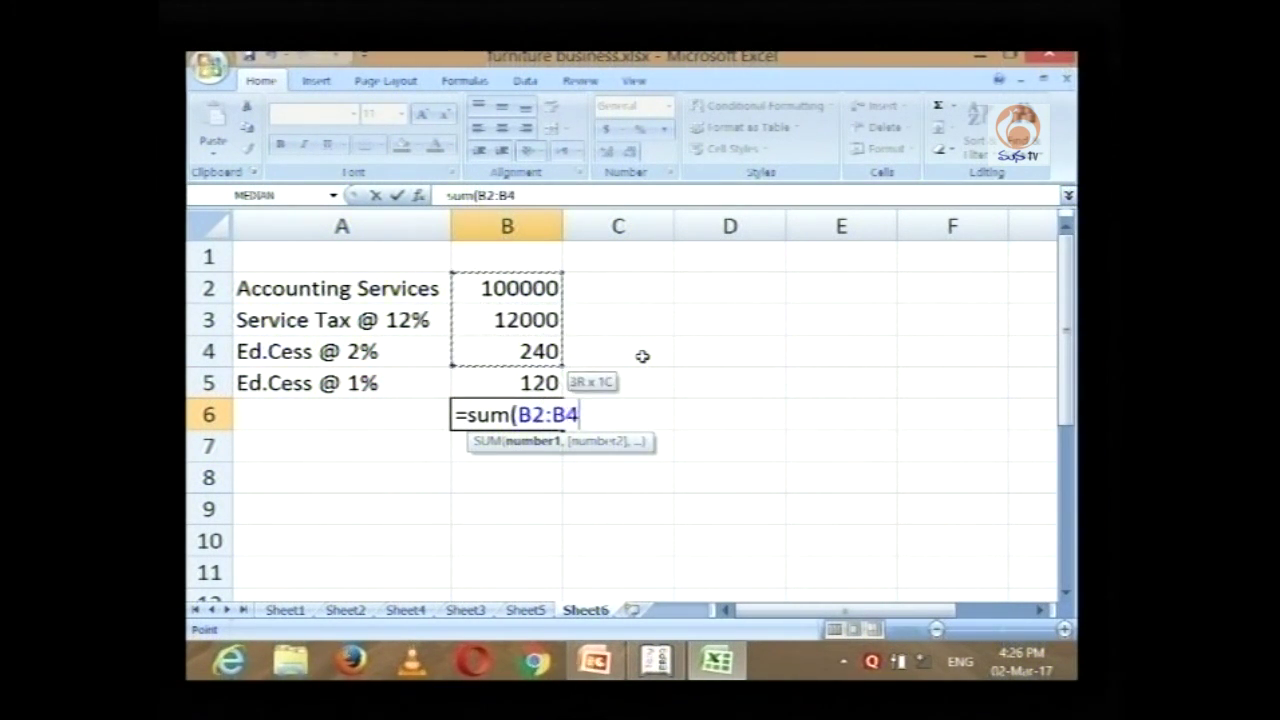
pyautogui.write(')')
pyautogui.press('Return')
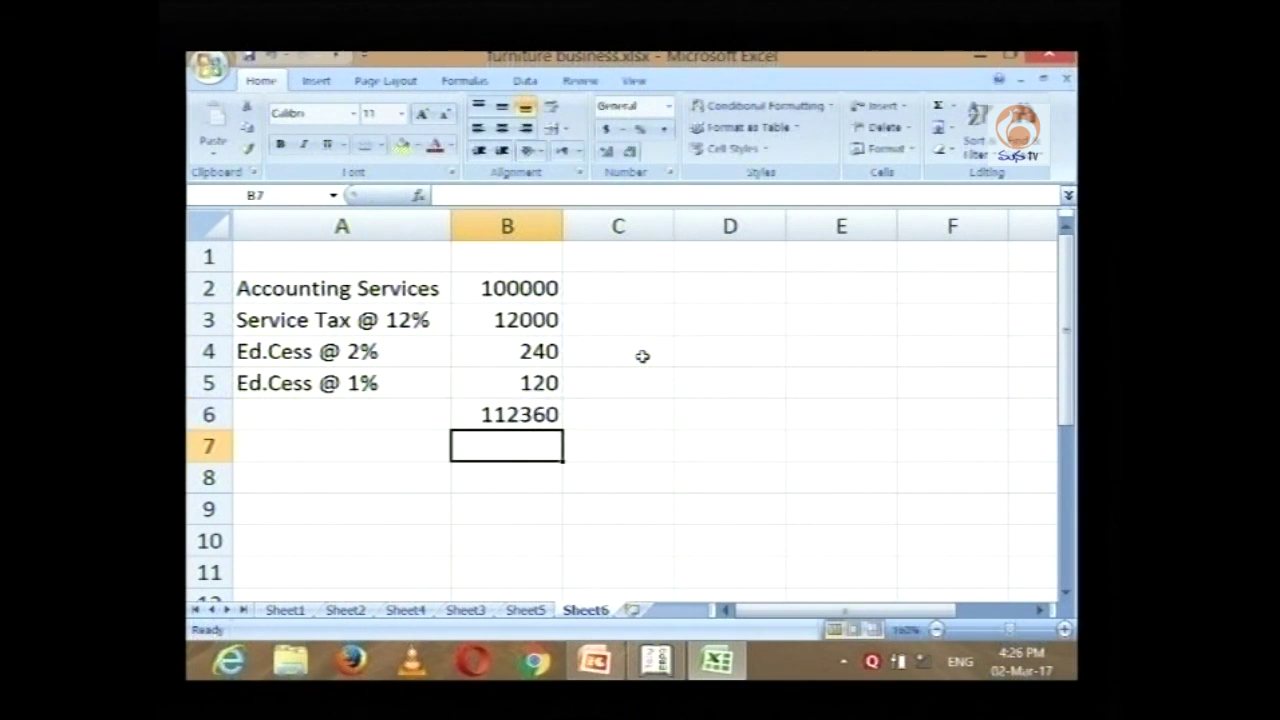
pyautogui.press('Up')
pyautogui.hotkey('ctrl', 'b')
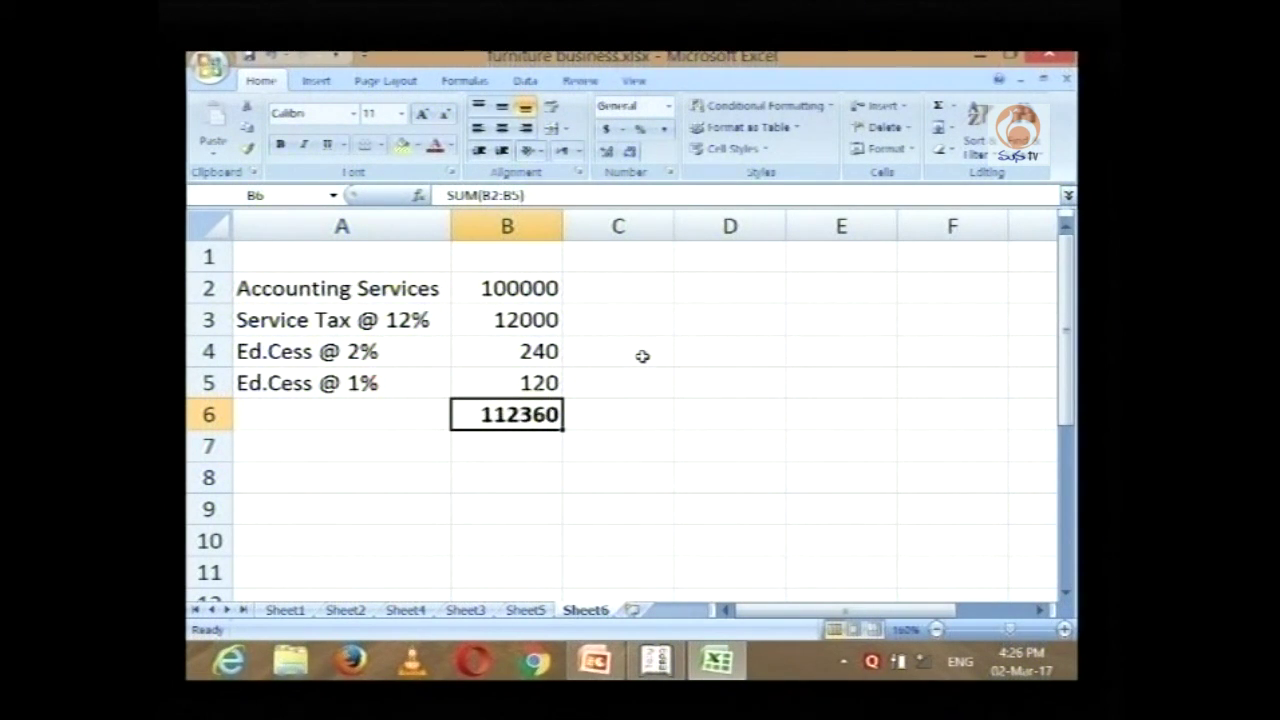
# Step: Enter the label "Total Value" in A6
pyautogui.press('Left')
pyautogui.write('Total ')
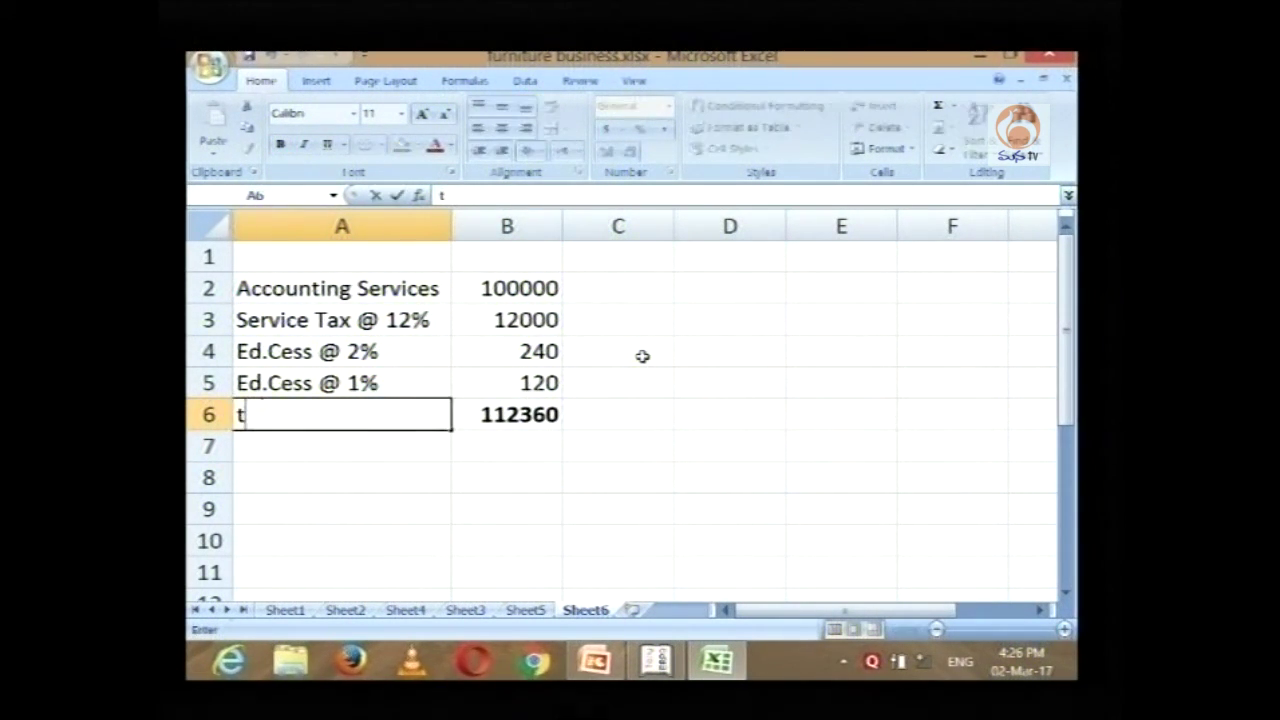
pyautogui.write('Value')
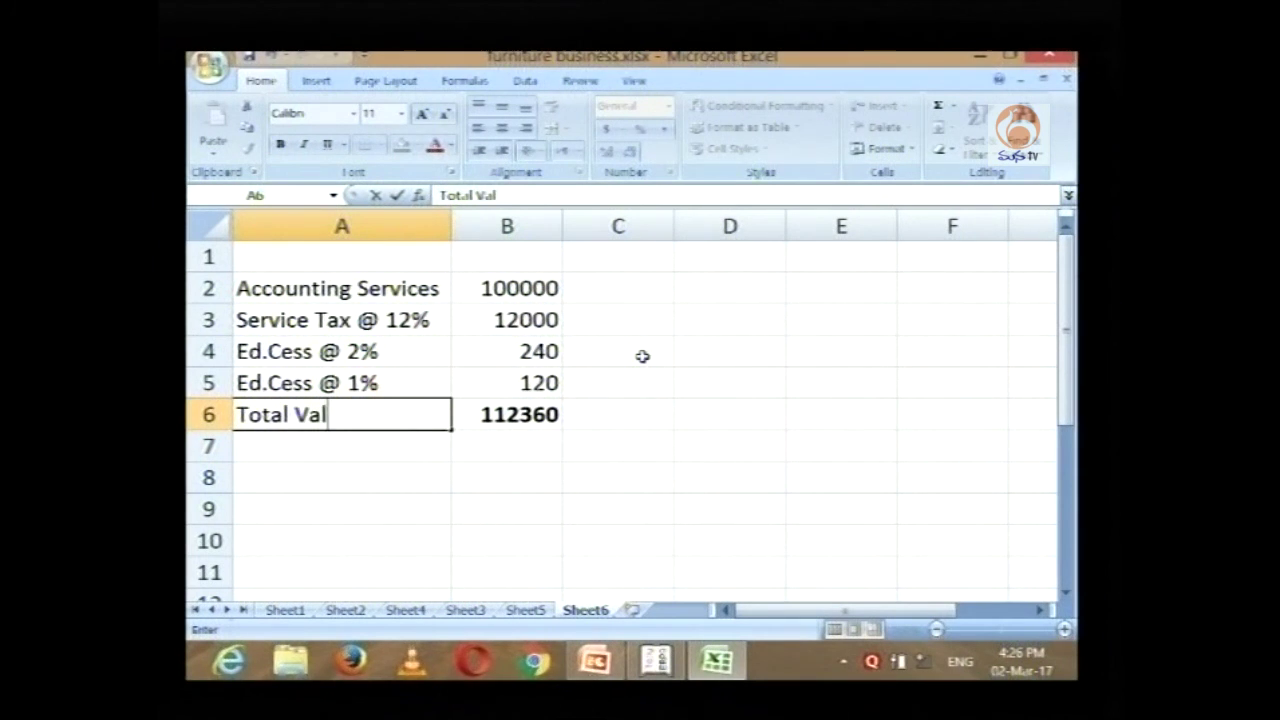
pyautogui.press('Return')
# Step: Fill the service tax table in A2:B6 with yellow
pyautogui.press('Up')
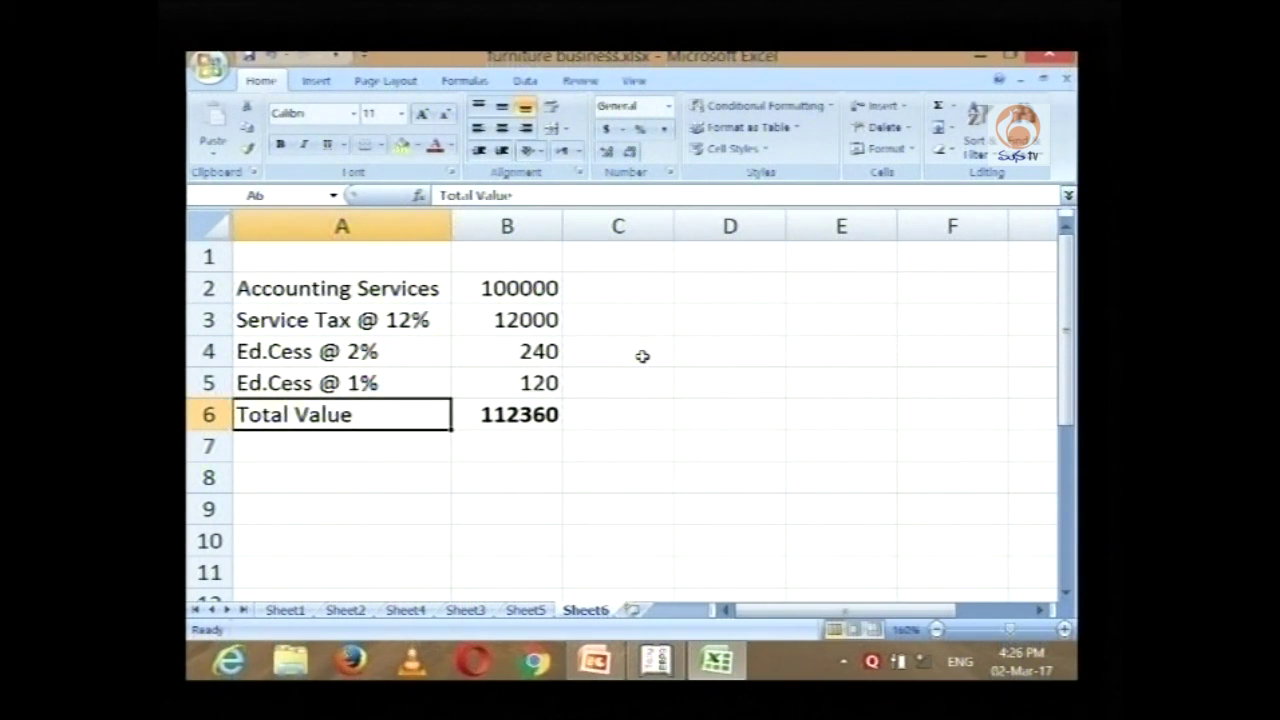
pyautogui.press('Up')
pyautogui.press('Up')
pyautogui.press('Up')
pyautogui.press('Up')
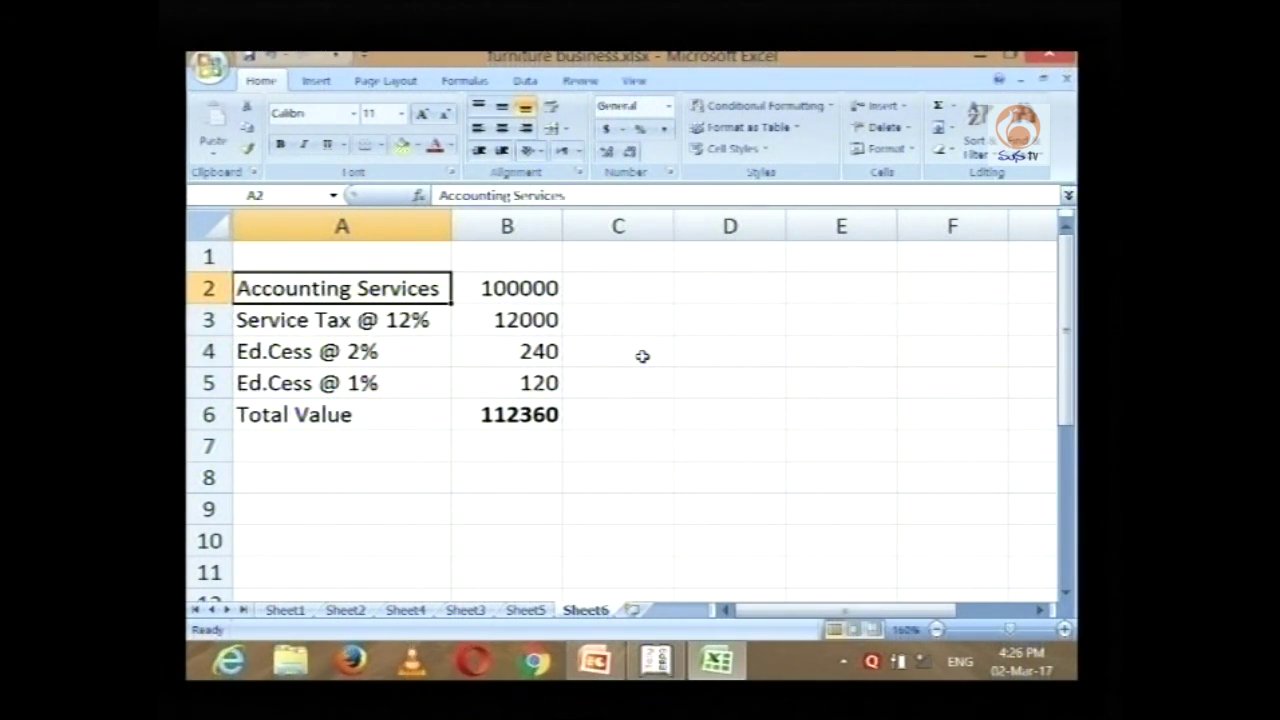
pyautogui.hotkey('shift', 'Right')
pyautogui.hotkey('shift', 'Down')
pyautogui.hotkey('shift', 'Down')
pyautogui.hotkey('shift', 'Down')
pyautogui.hotkey('shift', 'Down')
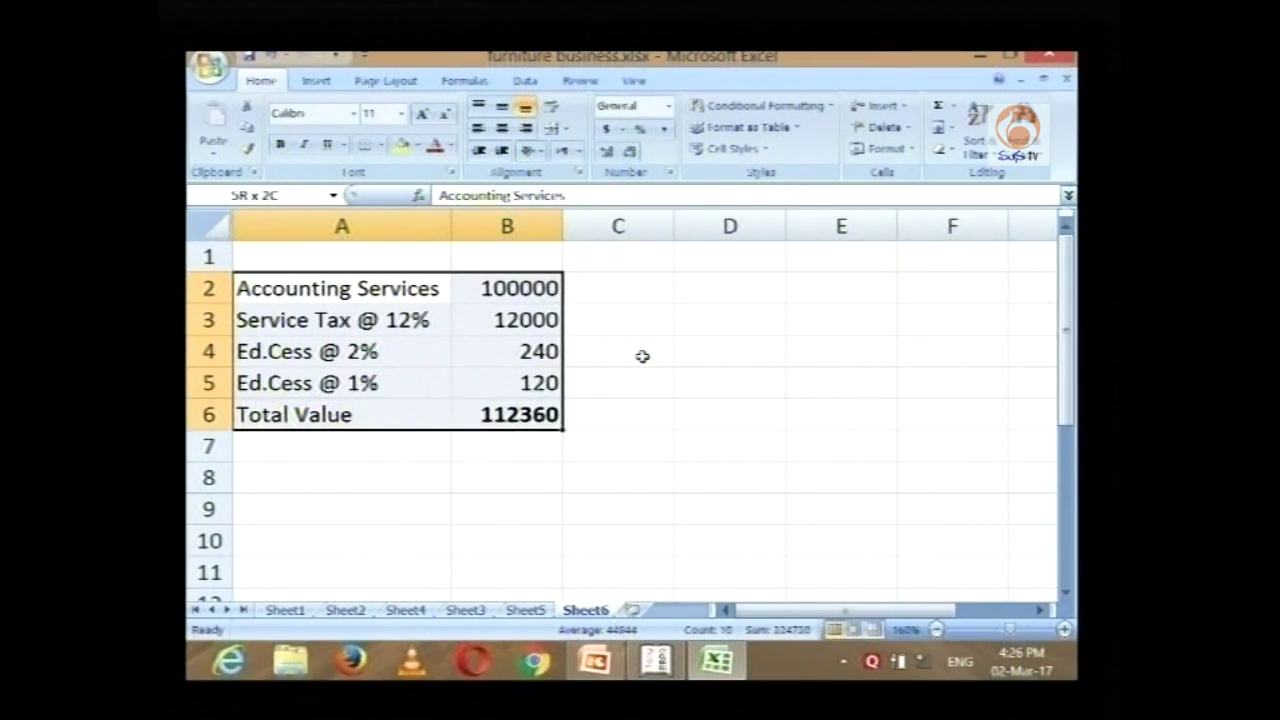
pyautogui.click(400, 145)
pyautogui.click(638, 418)
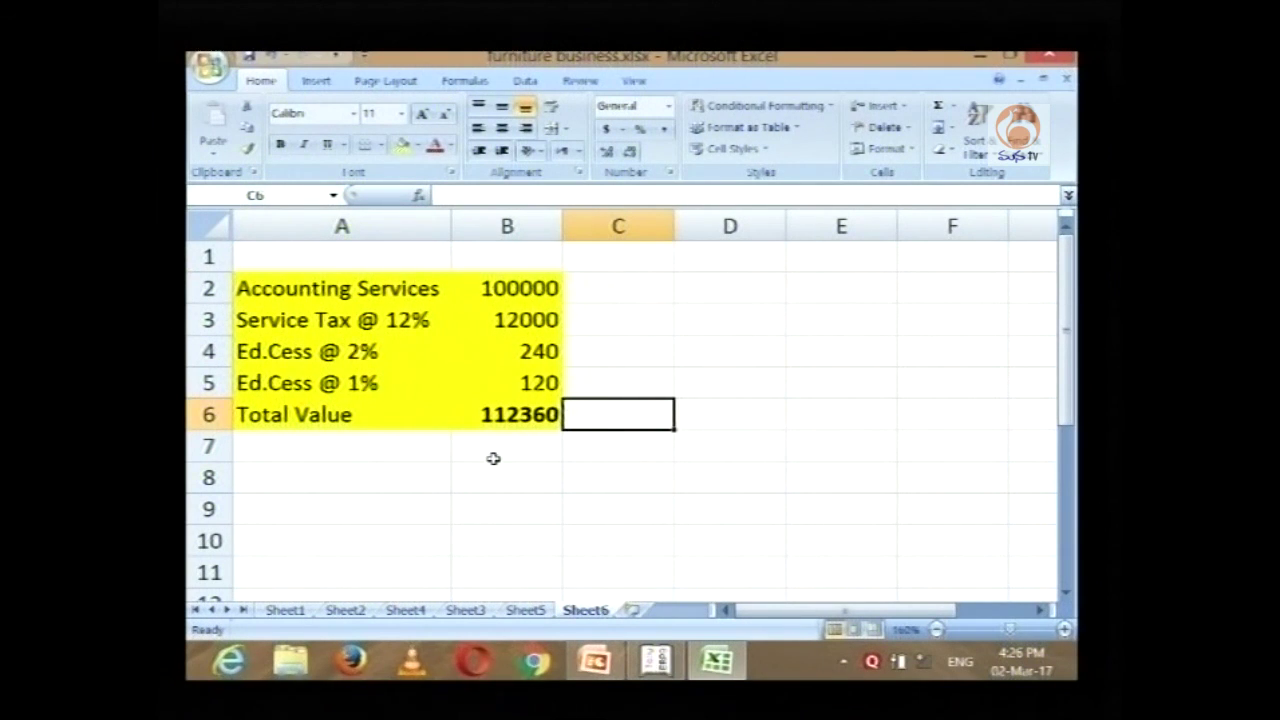
# Step: Copy the yellow table A2:B6 and paste the copy starting at D2
pyautogui.scroll(1, 493, 457)
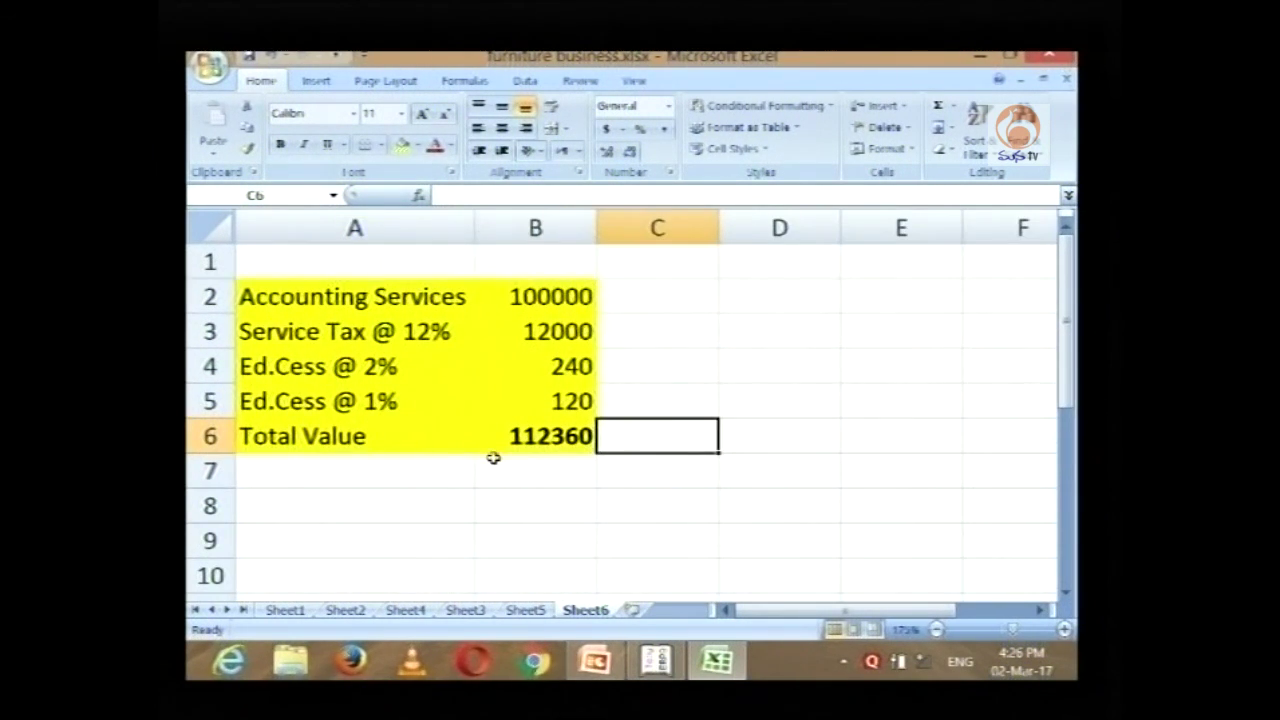
pyautogui.click(1042, 610)
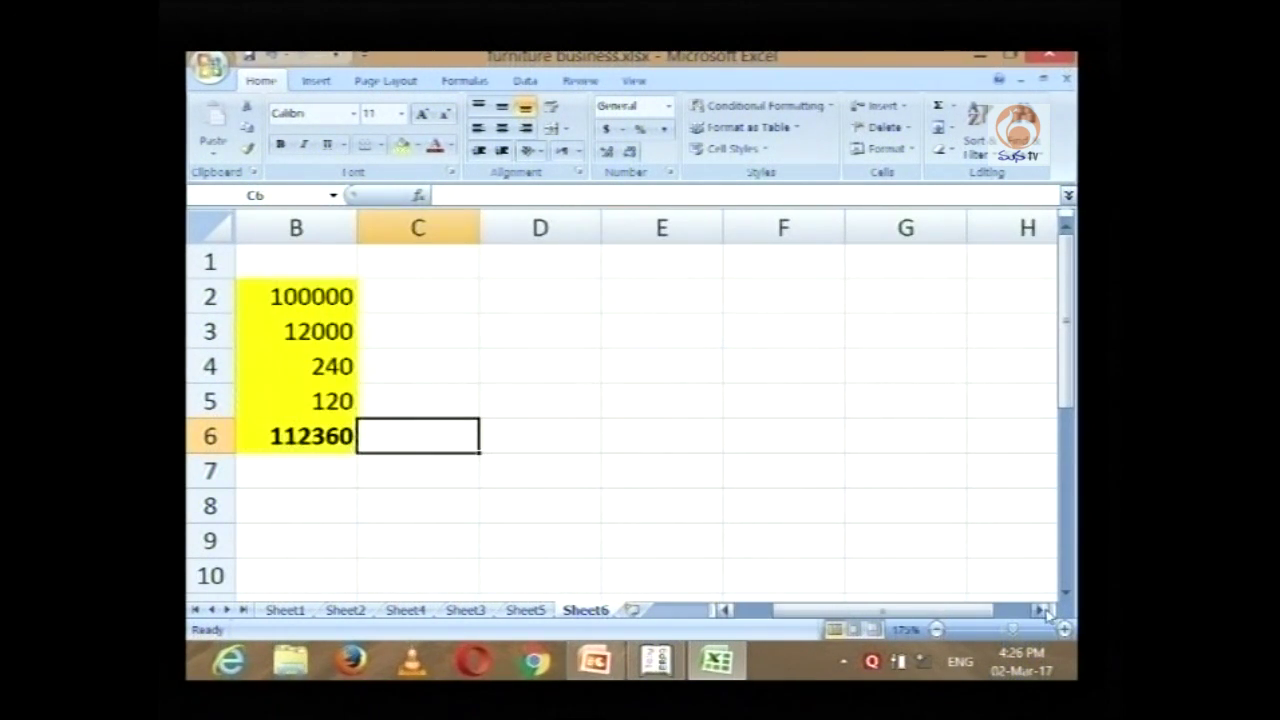
pyautogui.moveTo(952, 612); pyautogui.dragTo(910, 612)
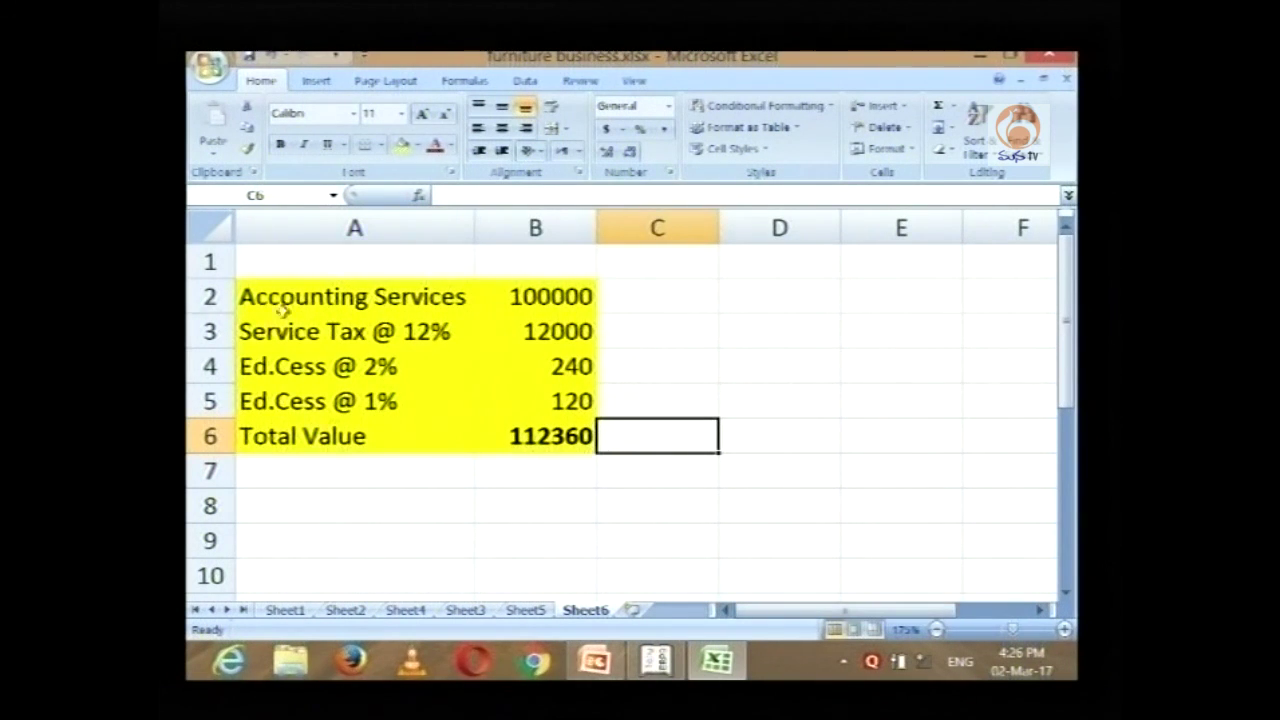
pyautogui.moveTo(273, 289); pyautogui.dragTo(511, 446)
pyautogui.hotkey('ctrl', 'c')
pyautogui.click(771, 289)
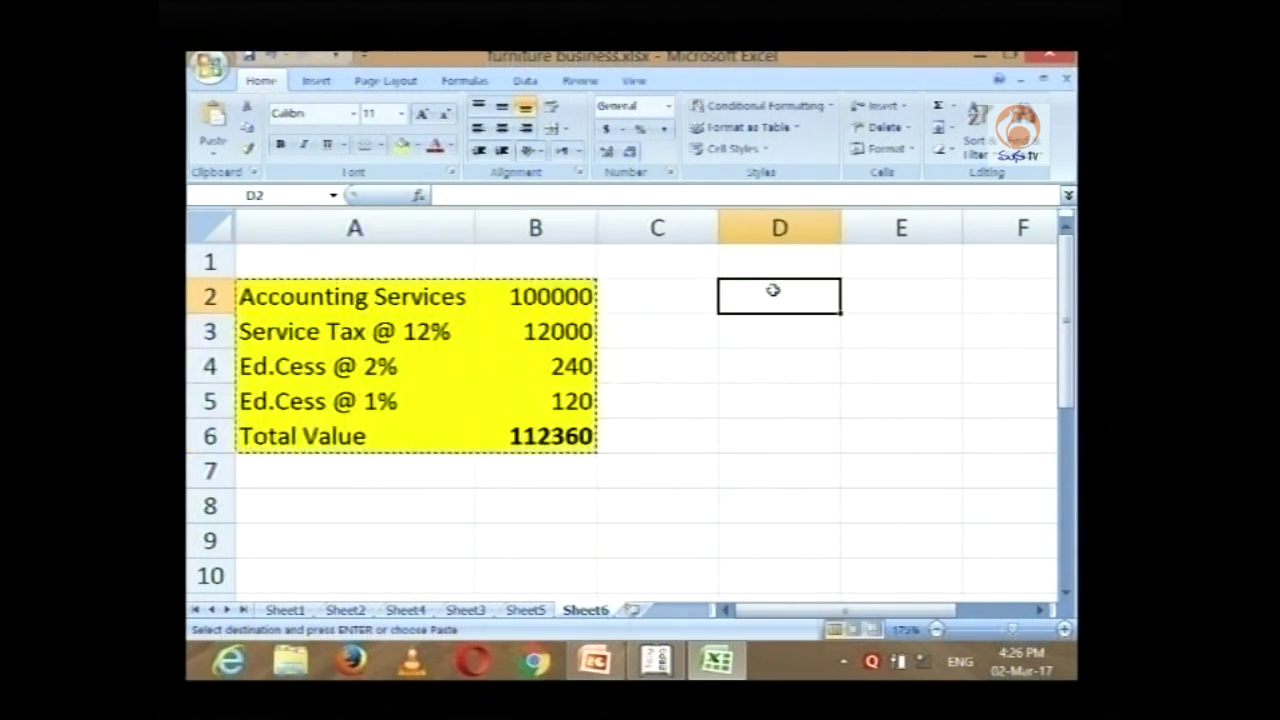
pyautogui.hotkey('ctrl', 'v')
pyautogui.moveTo(597, 228); pyautogui.dragTo(262, 228)
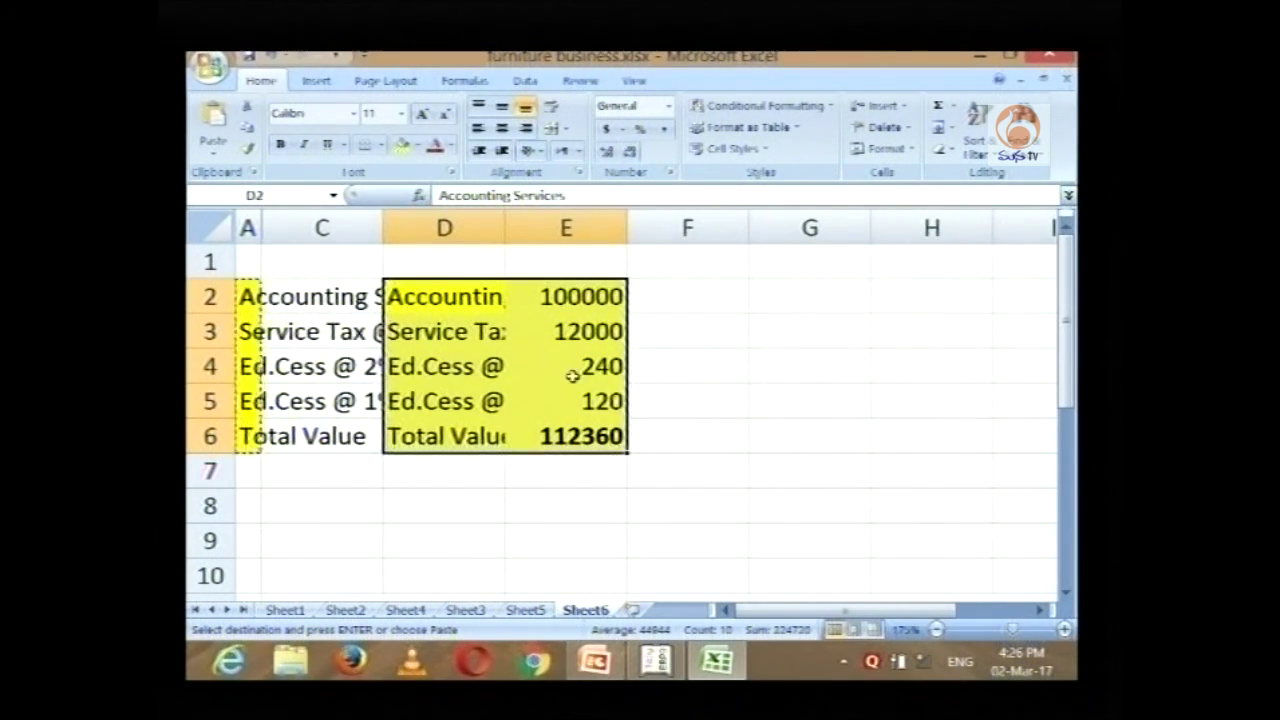
pyautogui.click(381, 229)
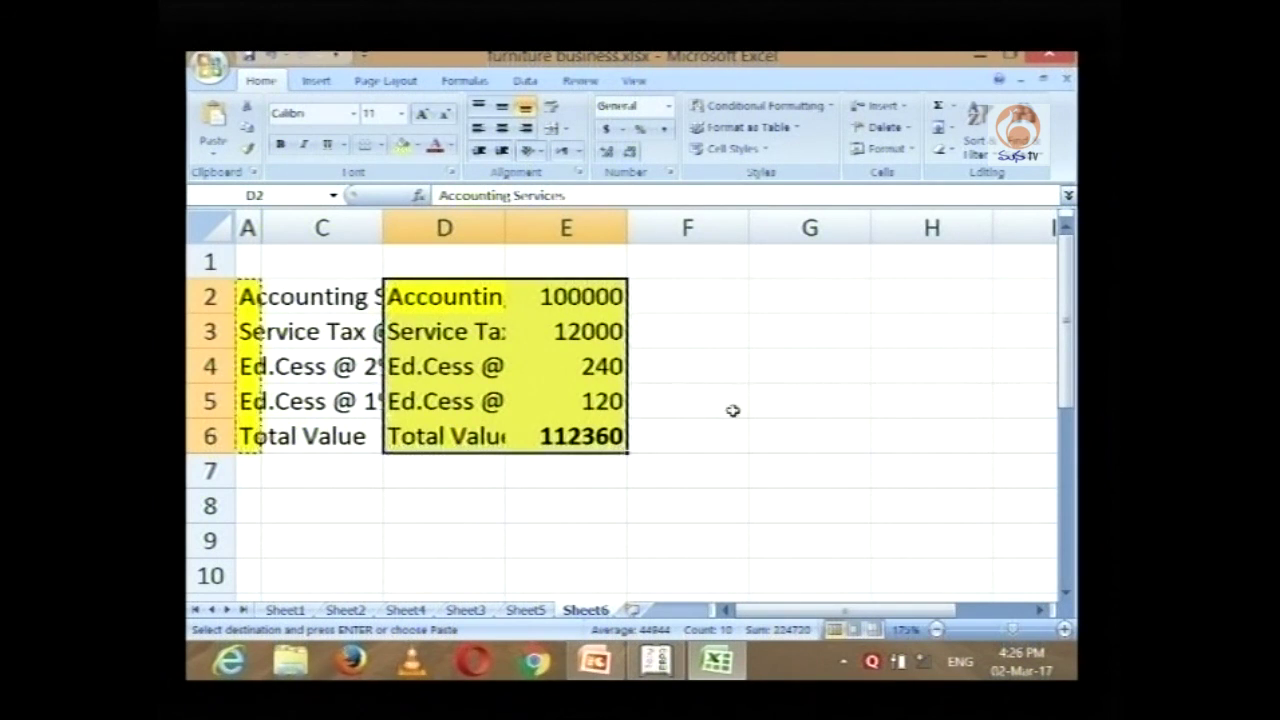
pyautogui.hotkey('ctrl', 'z')
pyautogui.press('Escape')
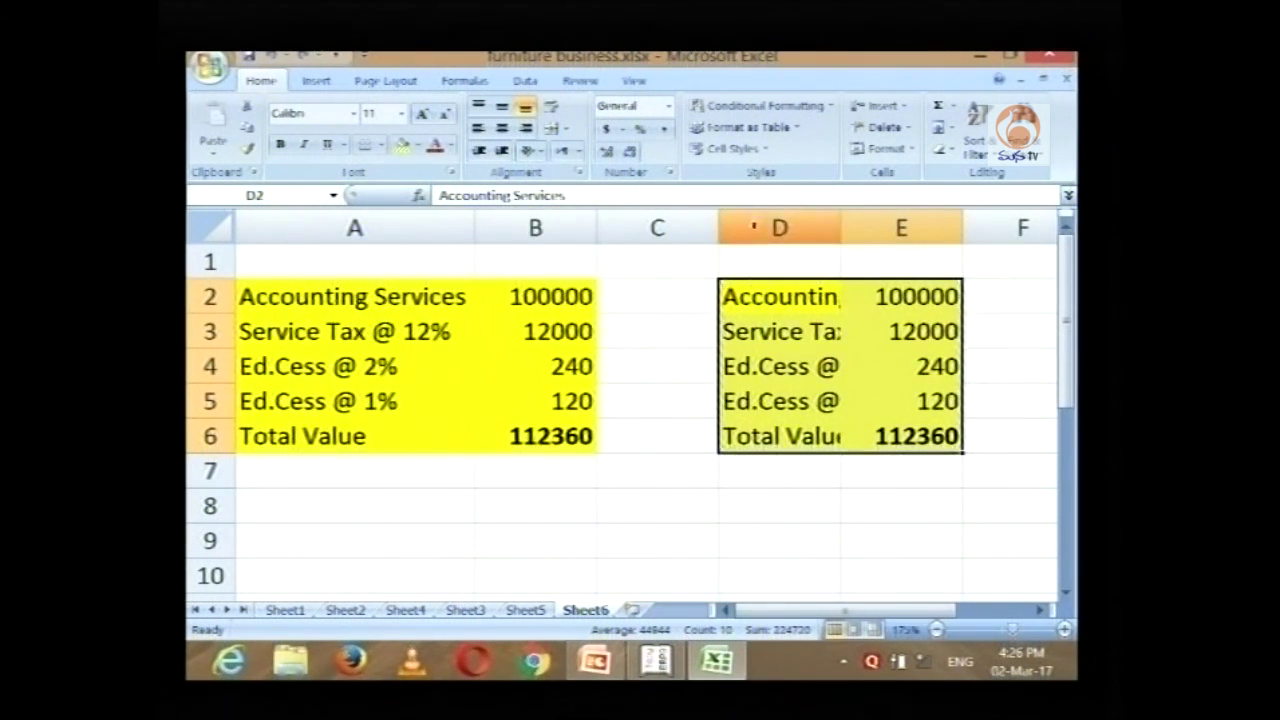
# Step: Fit column D's width to its labels and hide columns A to C, leaving the copied table in view
pyautogui.doubleClick(841, 228)
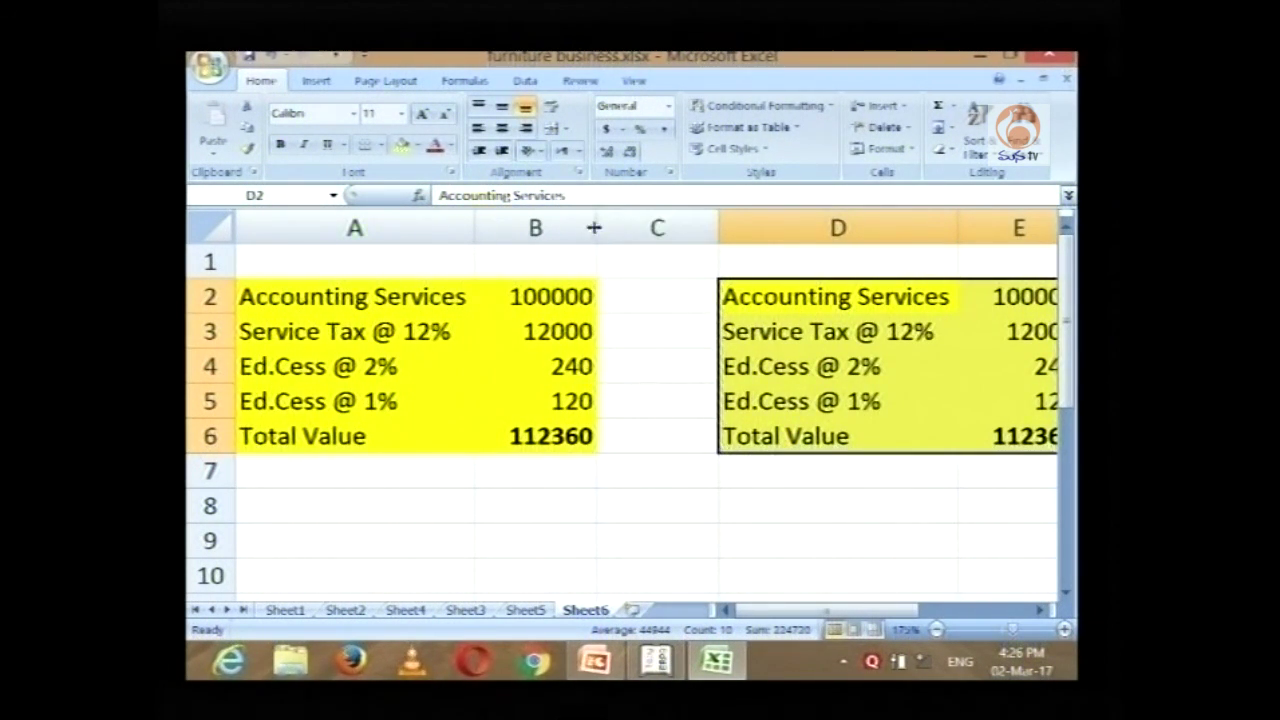
pyautogui.moveTo(596, 227); pyautogui.dragTo(362, 275)
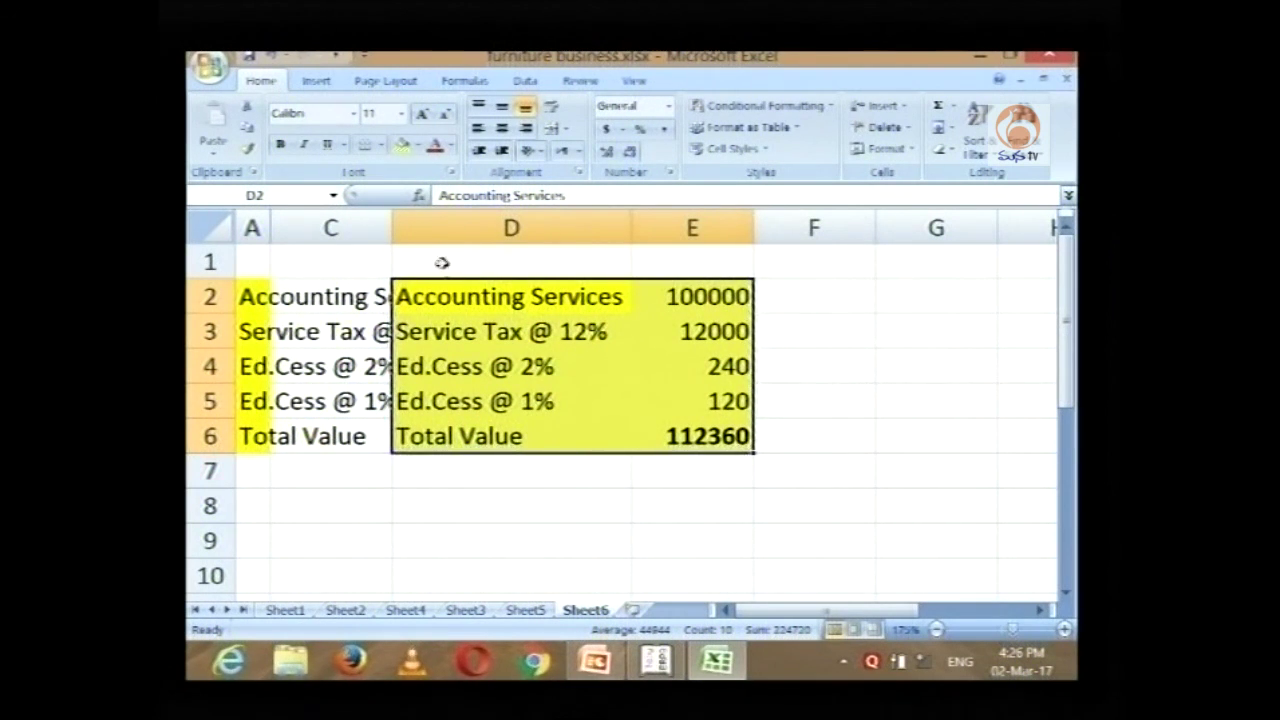
pyautogui.rightClick(317, 233)
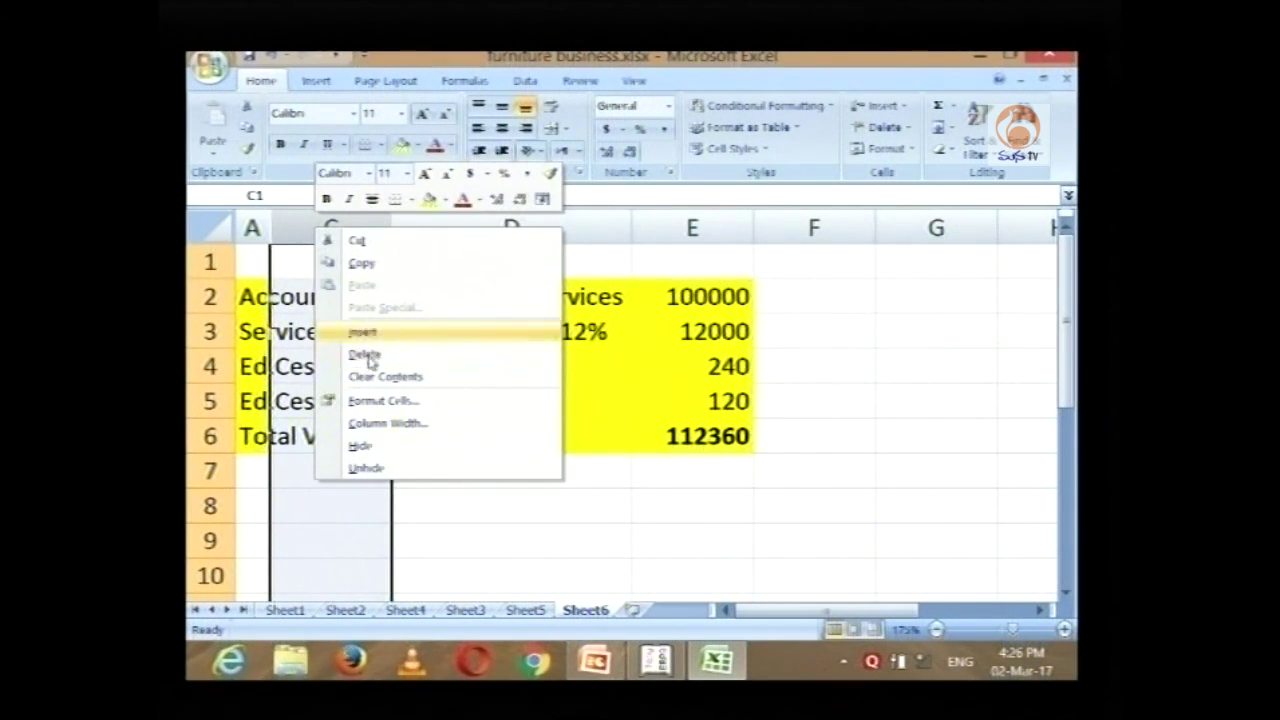
pyautogui.click(378, 446)
pyautogui.rightClick(251, 230)
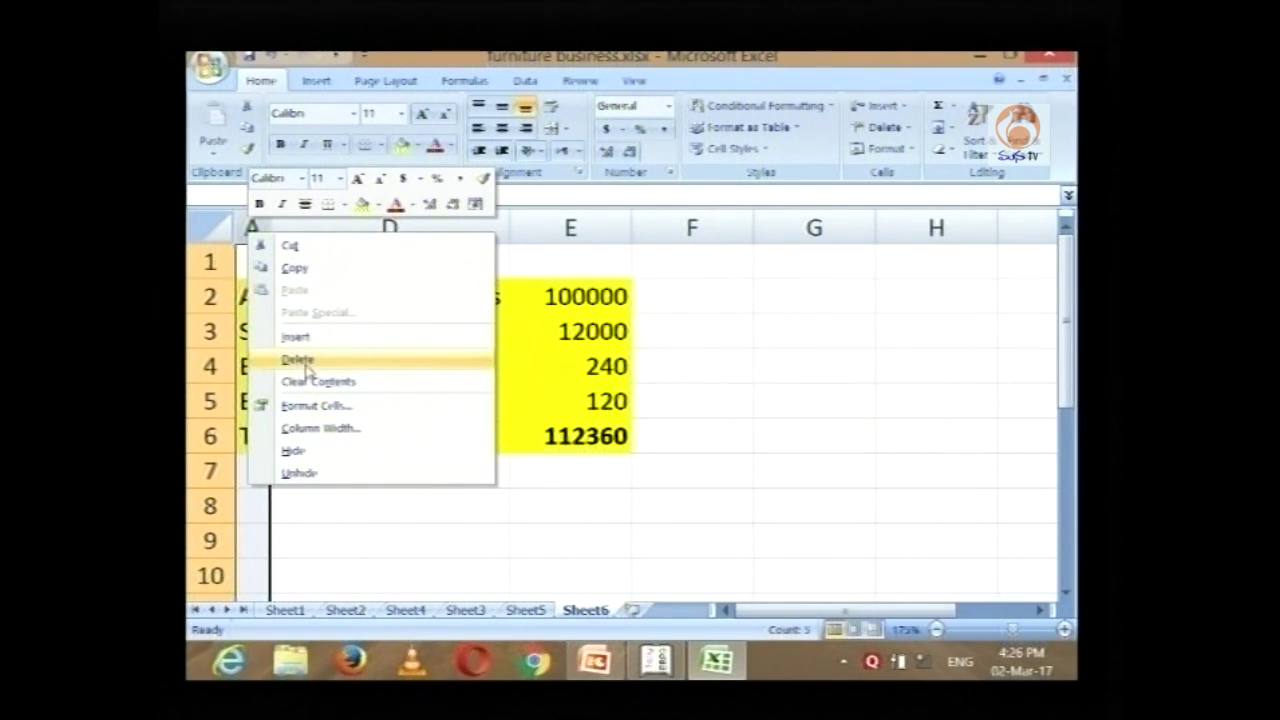
pyautogui.click(320, 451)
pyautogui.click(351, 506)
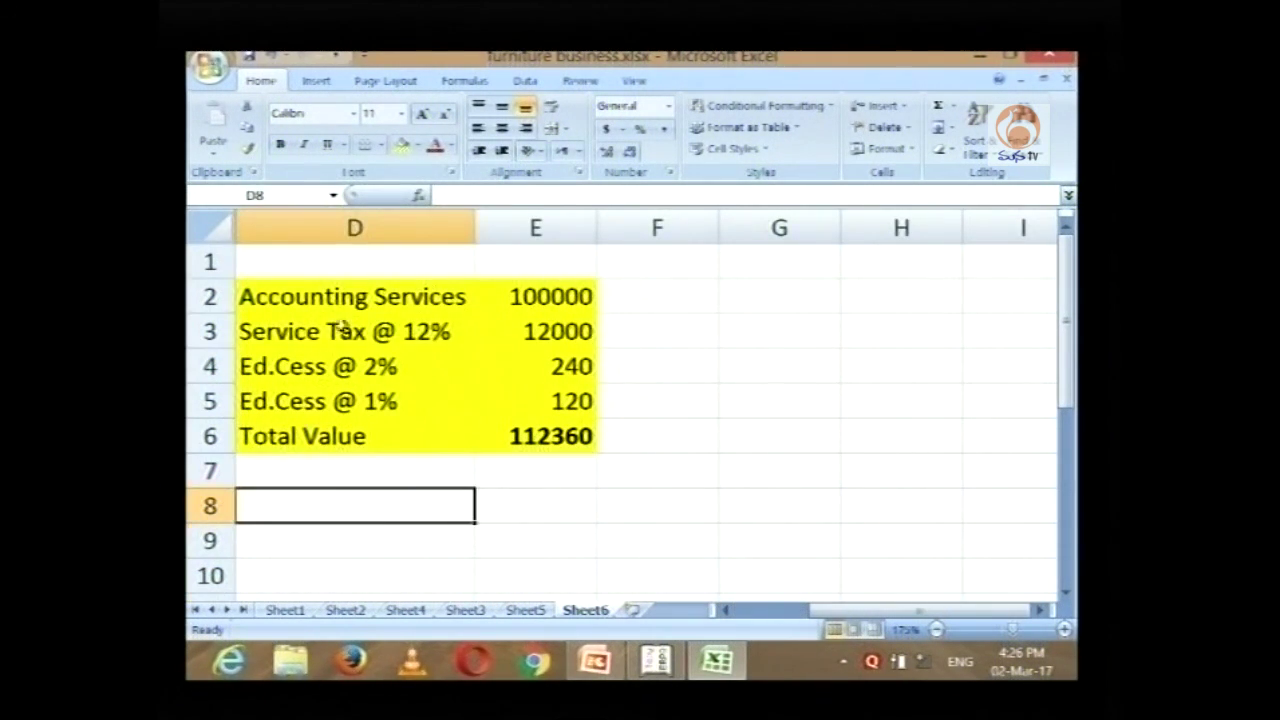
# Step: Clear the two Ed.Cess labels in D4:D5 of the copied table
pyautogui.click(417, 330)
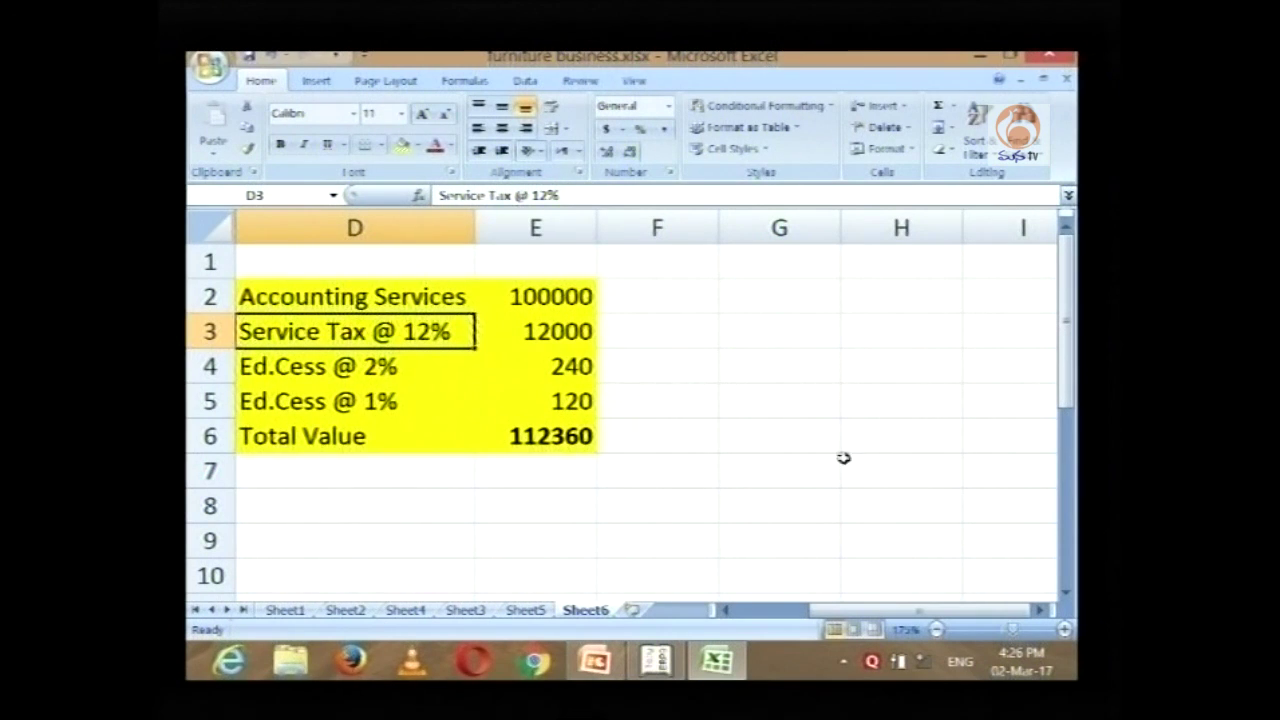
pyautogui.press('Down')
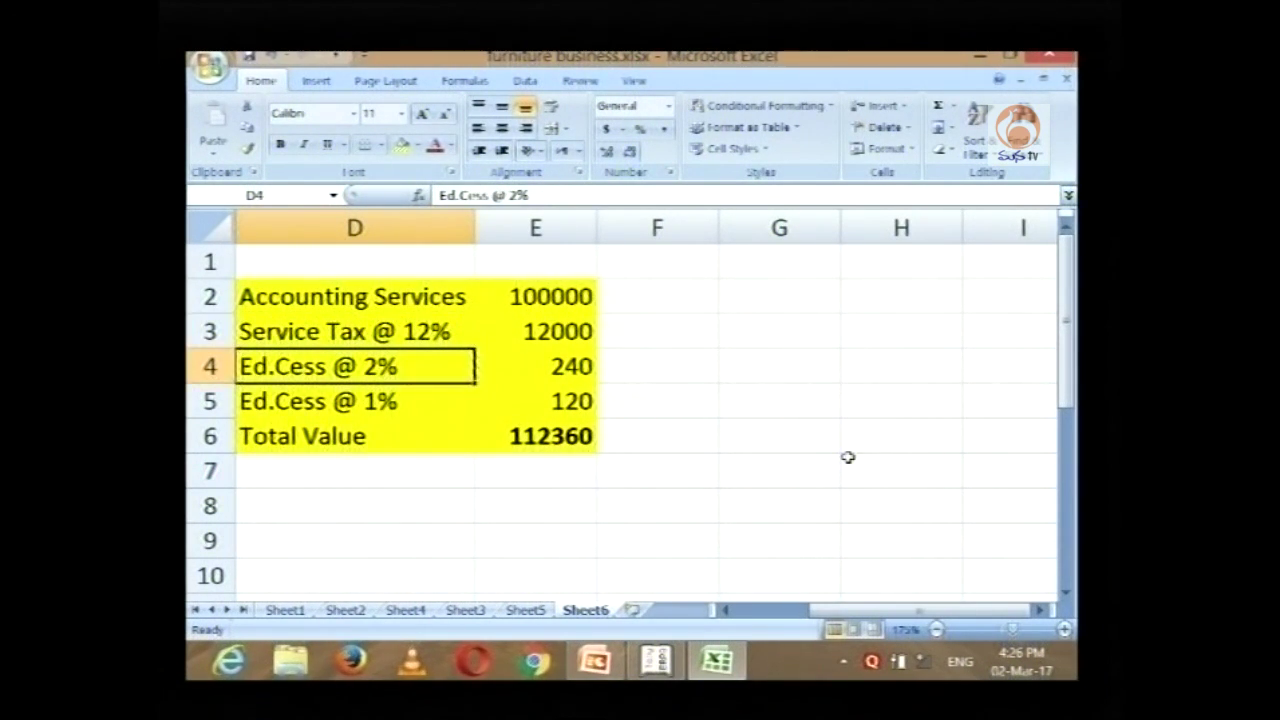
pyautogui.hotkey('shift', 'Down')
pyautogui.press('Delete')
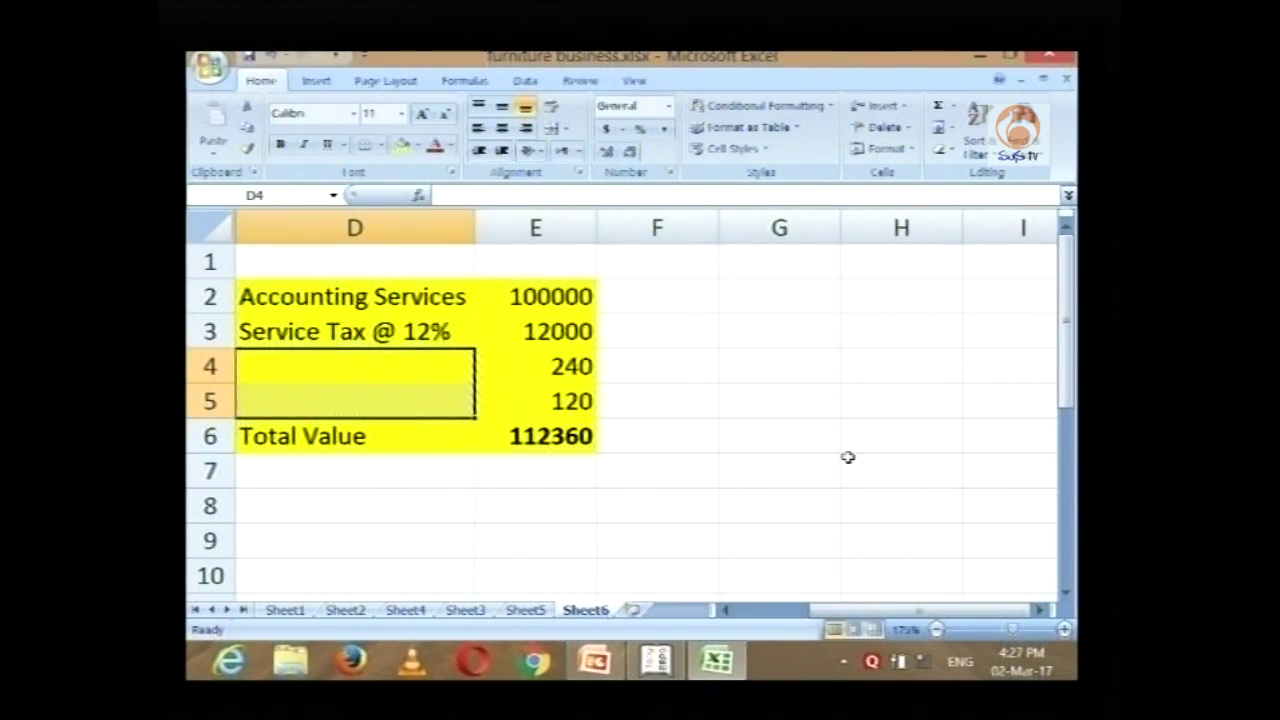
# Step: Enter the label "S.B.CESS @2%" in D4
pyautogui.press('Down')
pyautogui.press('Up')
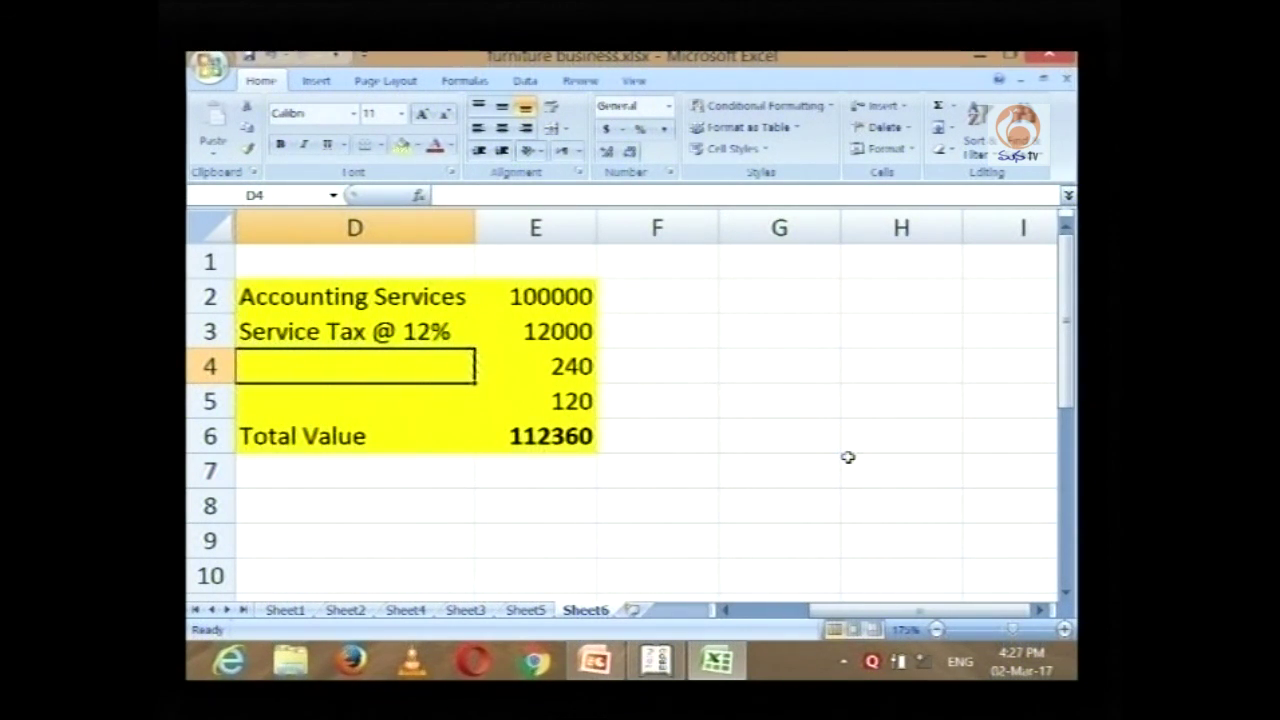
pyautogui.press('Up')
pyautogui.press('Down')
pyautogui.write('s')
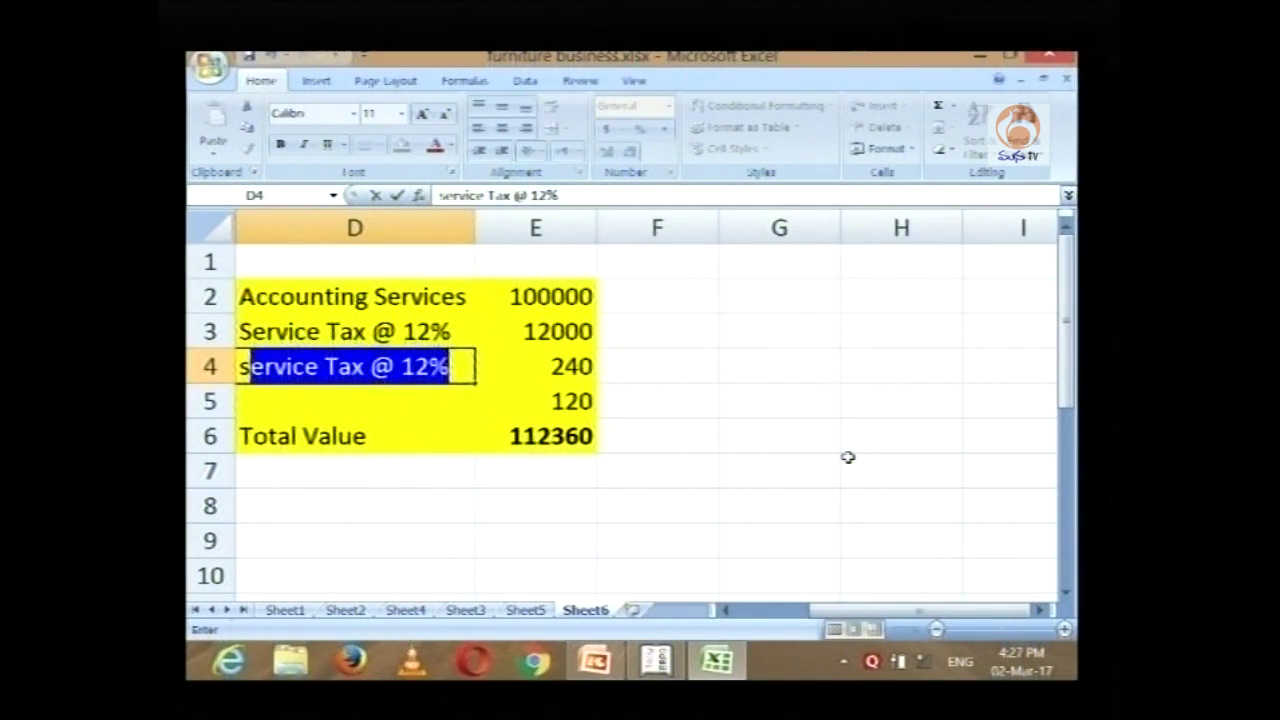
pyautogui.write('.')
pyautogui.press('BackSpace')
pyautogui.write('S.B.CESS @')
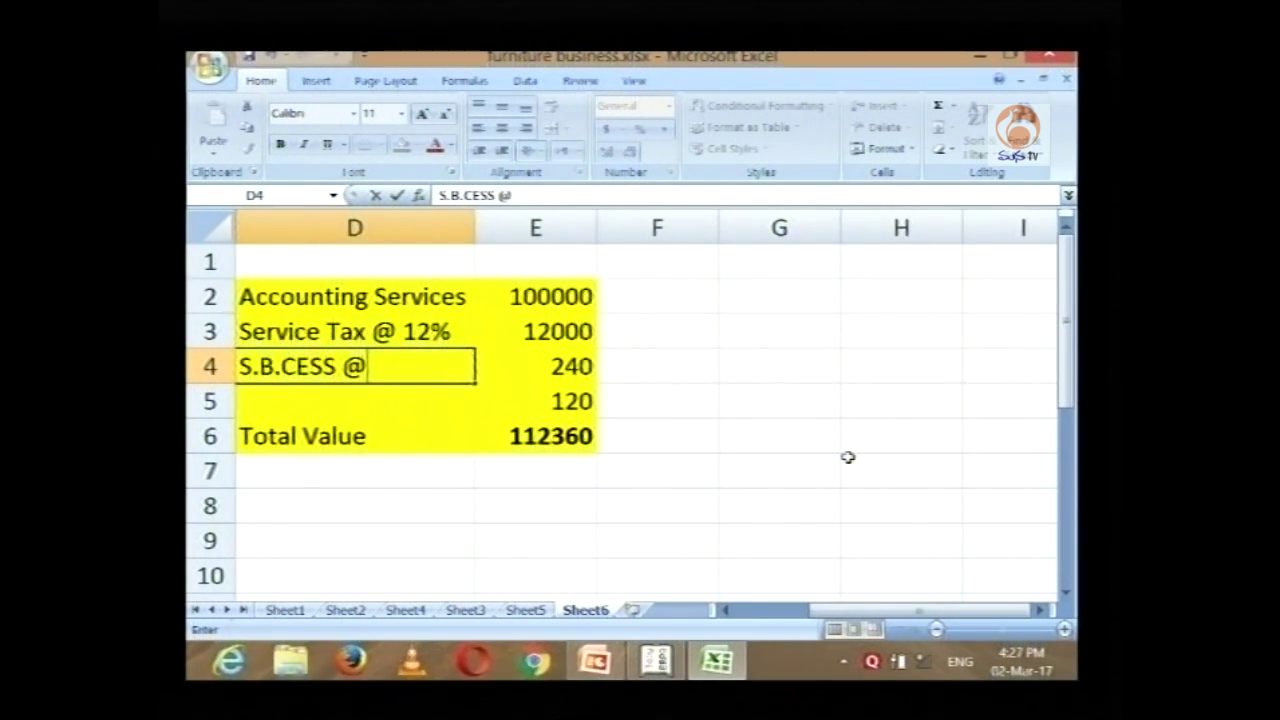
pyautogui.write('2')
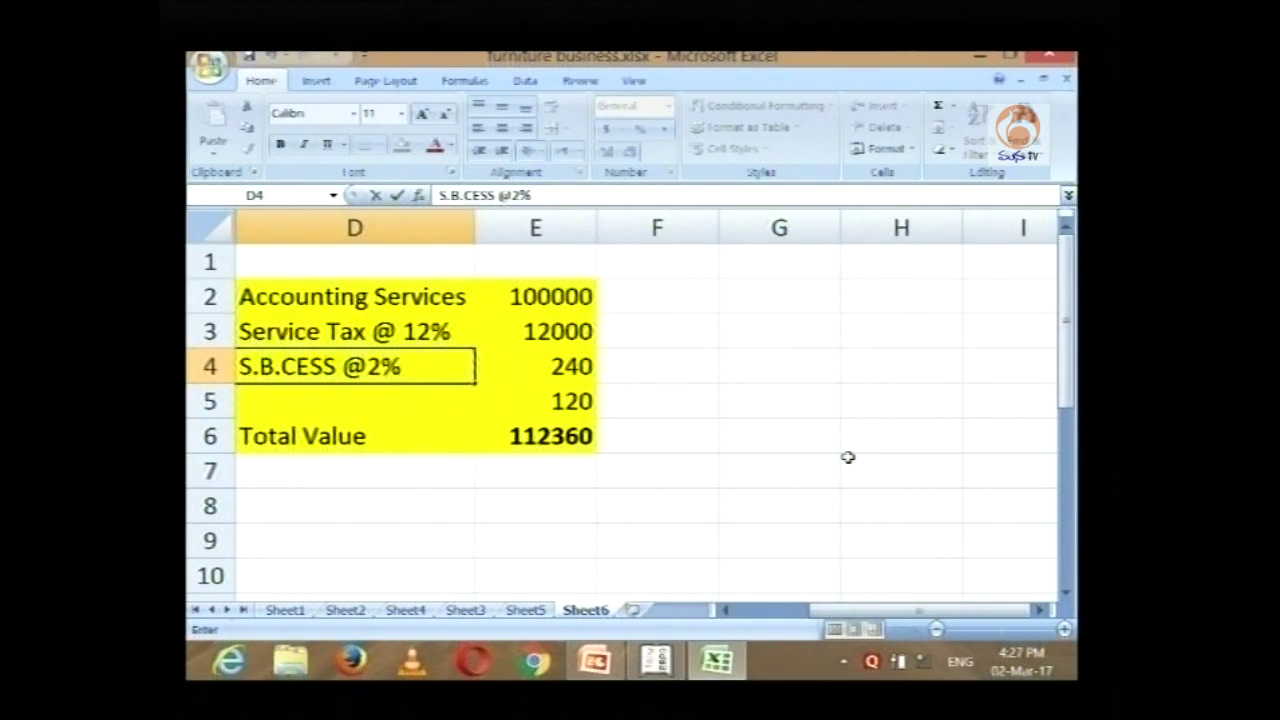
pyautogui.write('%')
pyautogui.press('Return')
# Step: Replace the formula in E4 with =E2*2%, calculating the S.B.CESS from the Accounting Services amount
pyautogui.press('Up')
pyautogui.press('Right')
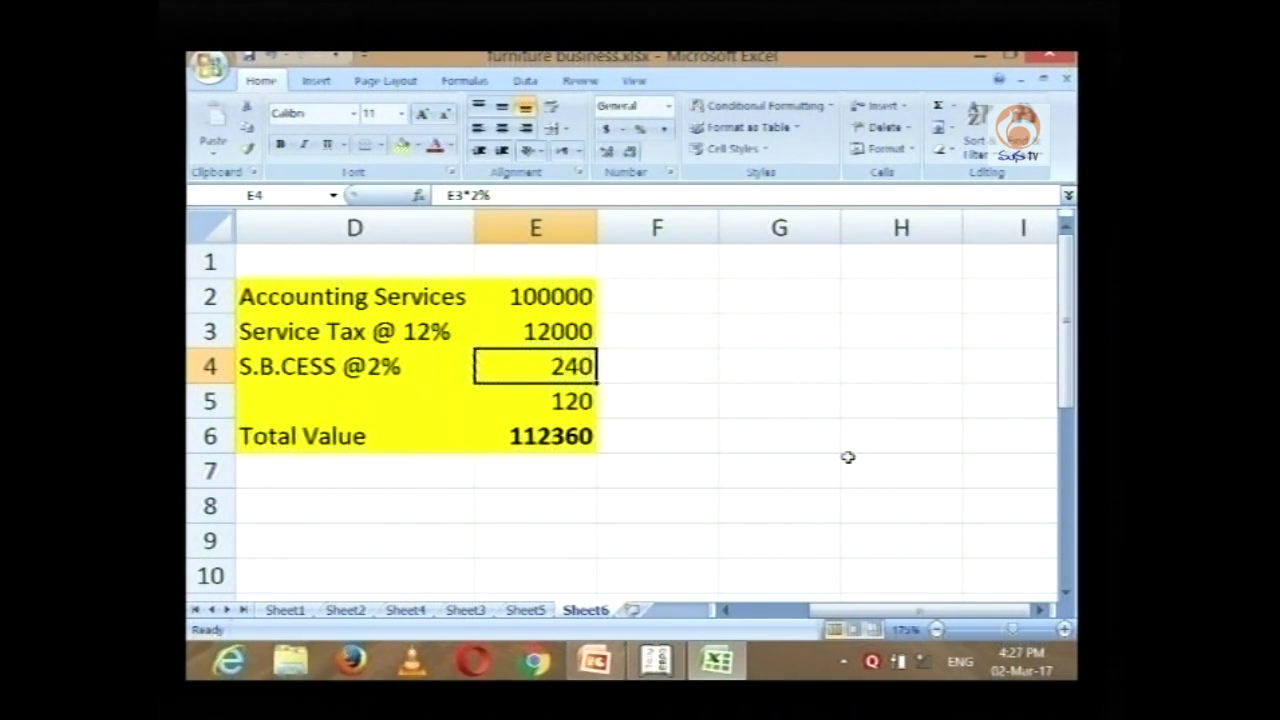
pyautogui.write('=')
pyautogui.press('Up')
pyautogui.press('Up')
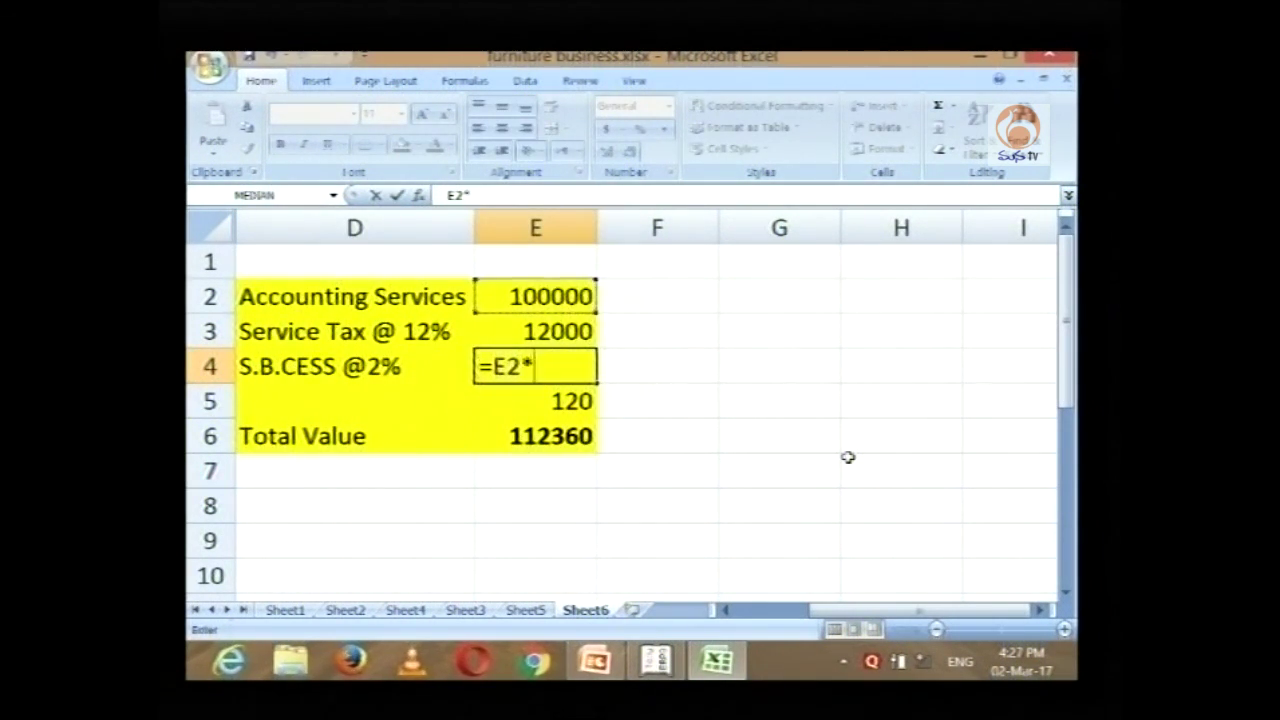
pyautogui.press('Return')
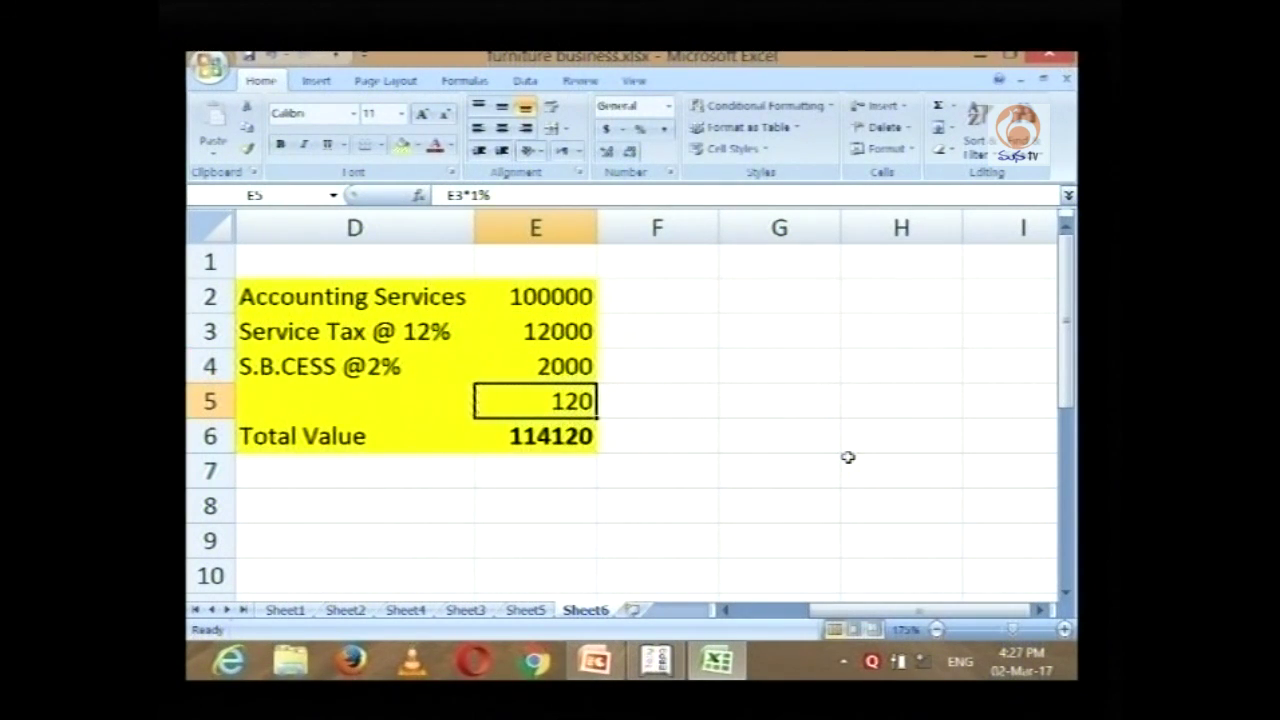
# Step: Compare the S.B.CESS formula in E4 with the service tax formula in E3 and the base amount in E2
pyautogui.press('Up')
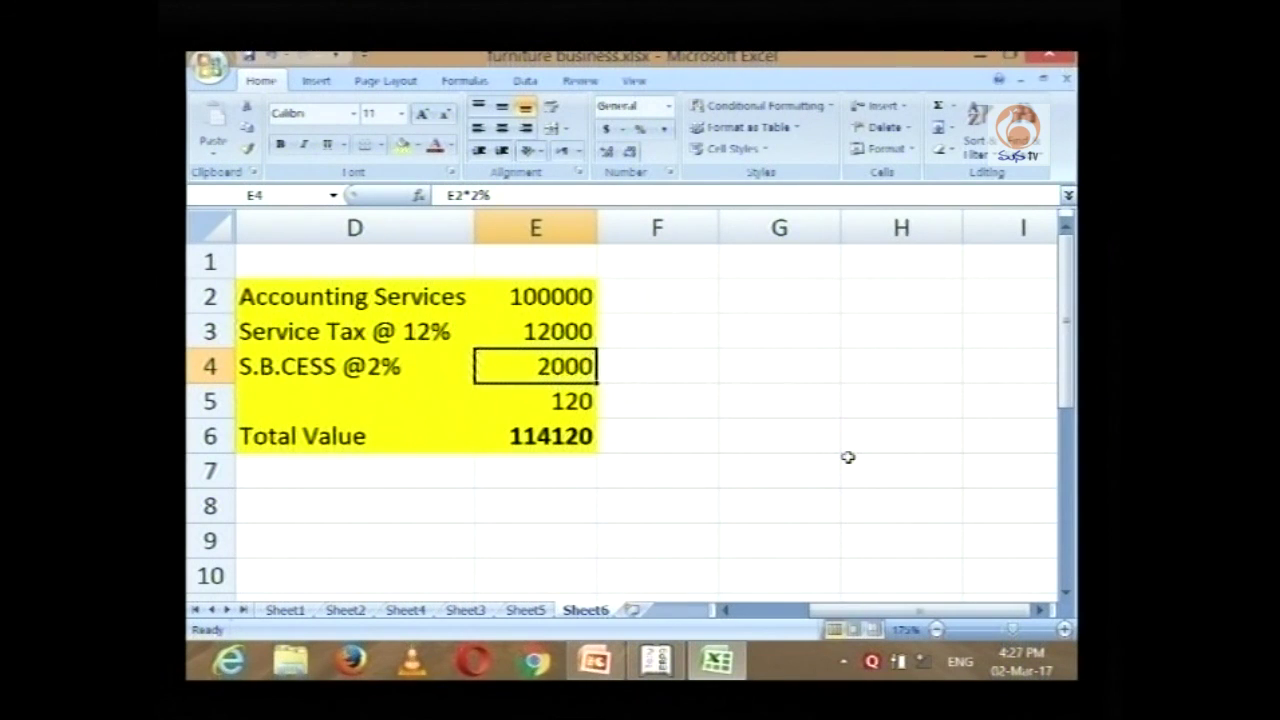
pyautogui.press('Up')
pyautogui.press('Down')
pyautogui.press('Left')
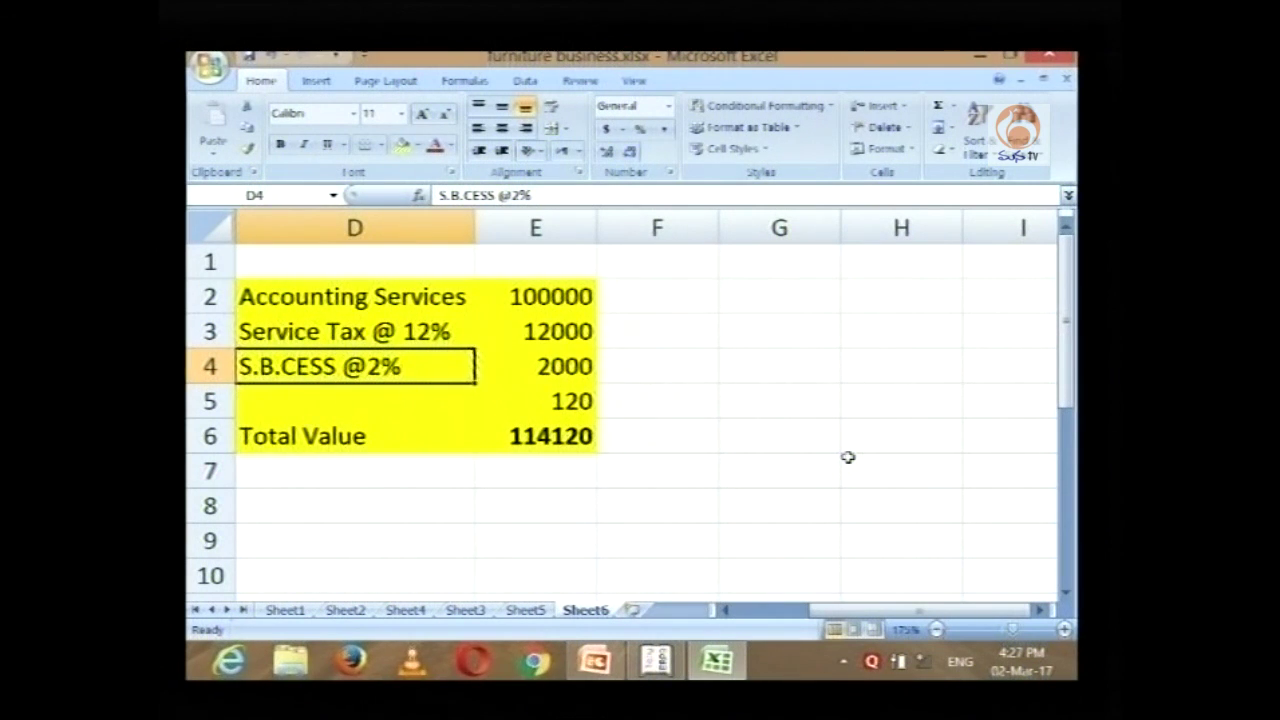
pyautogui.press('Right')
pyautogui.press('Up')
pyautogui.press('Up')
pyautogui.press('Down')
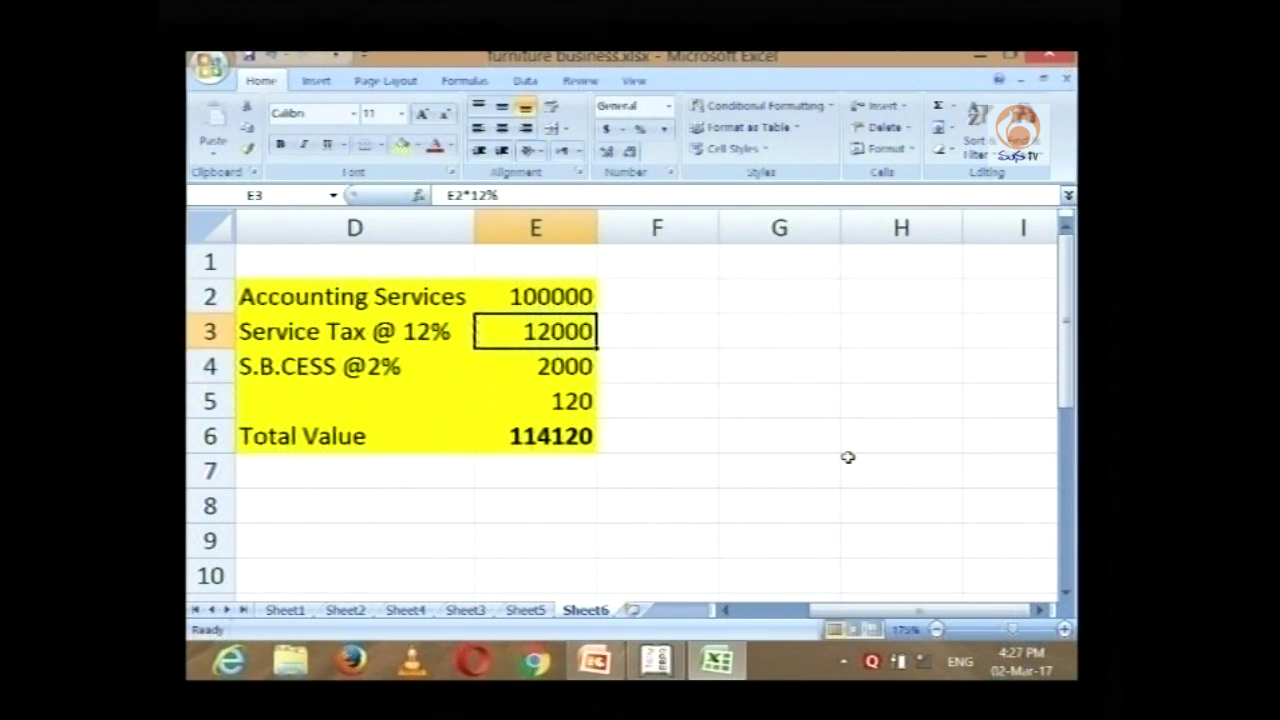
# Step: Enter the label "K.K.CESS @ 1%" in D5
pyautogui.press('Down')
pyautogui.press('Down')
pyautogui.press('Left')
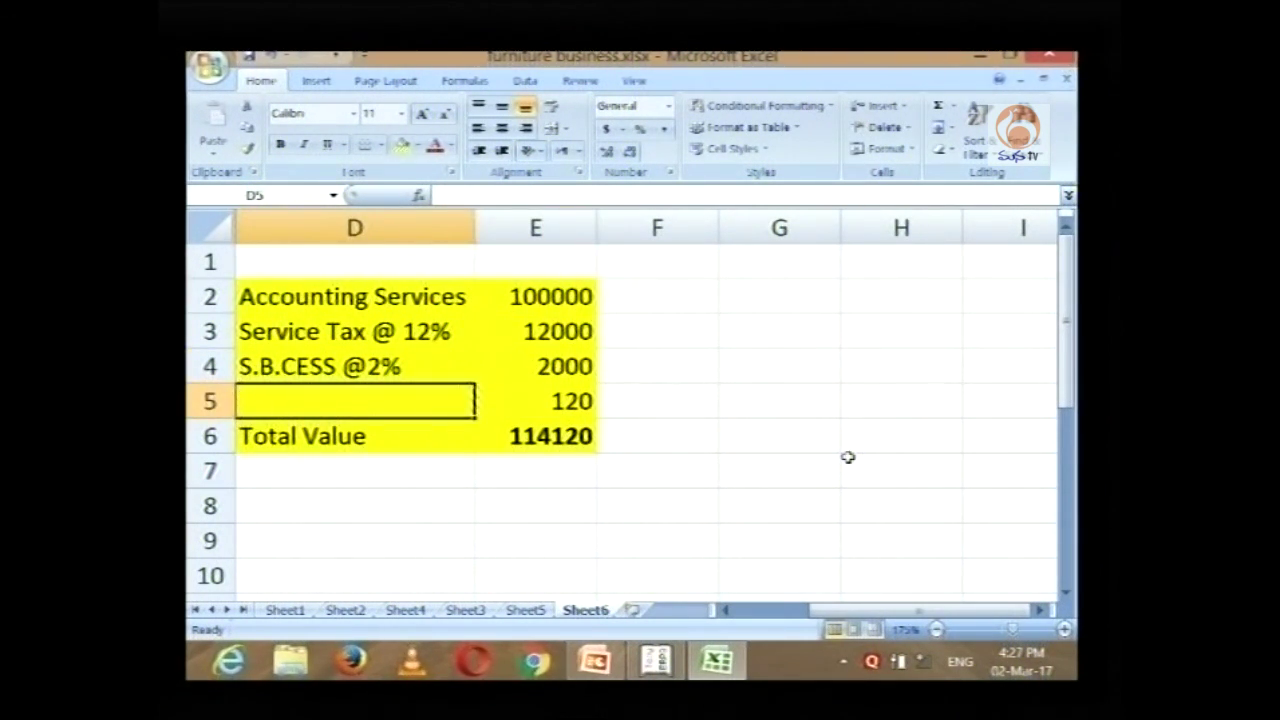
pyautogui.write('K.K.CESS @ ')
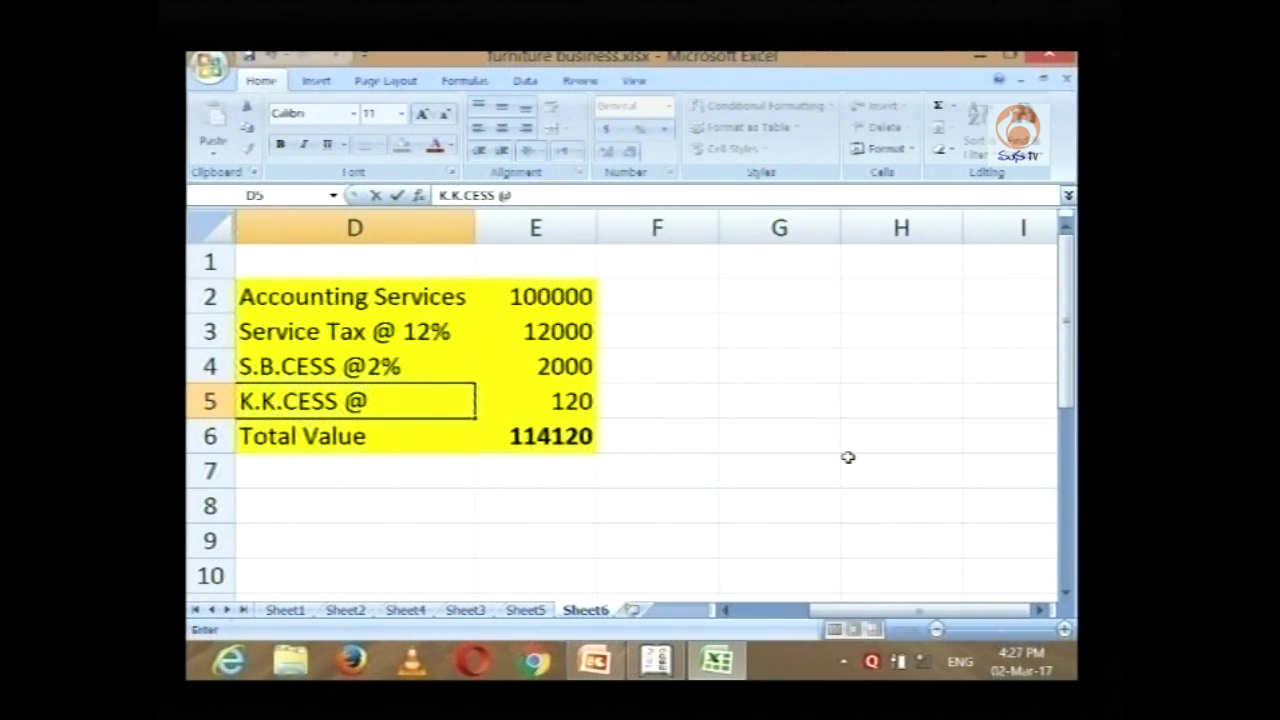
pyautogui.write('1%')
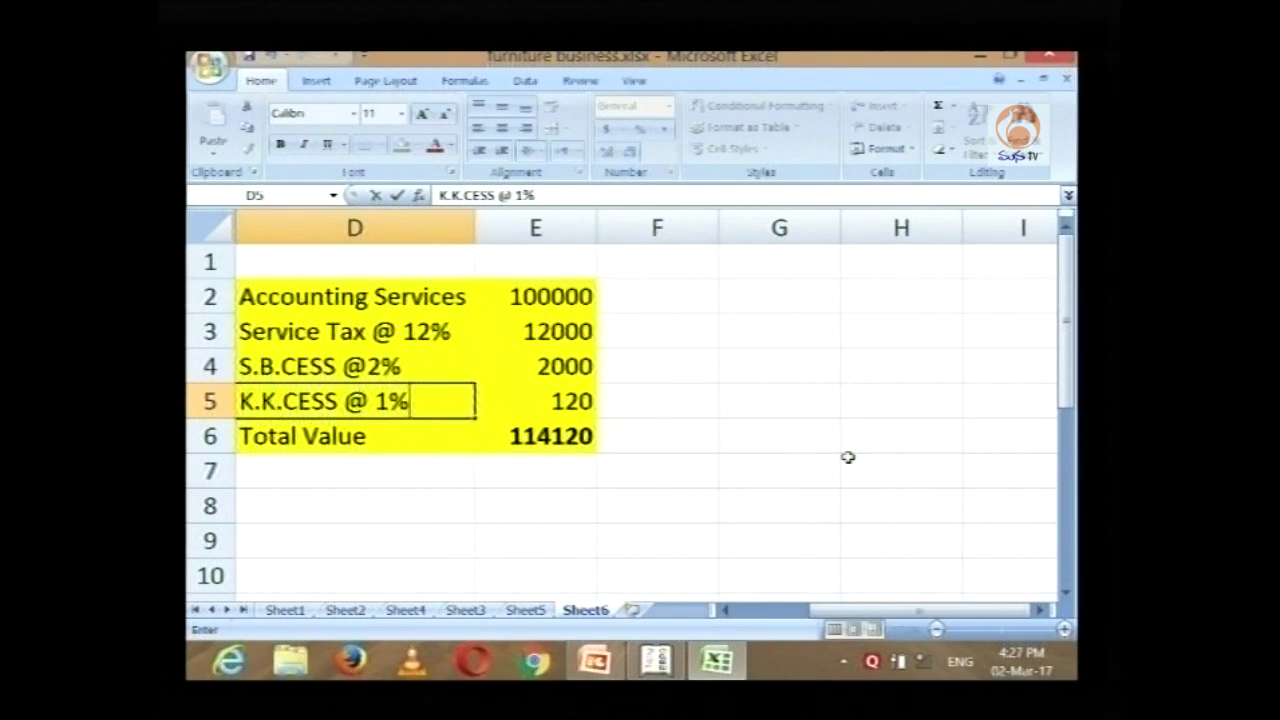
pyautogui.press('Return')
# Step: Replace the formula in E5 with =E2*1%, calculating the K.K.CESS from the Accounting Services amount
pyautogui.press('Up')
pyautogui.press('Right')
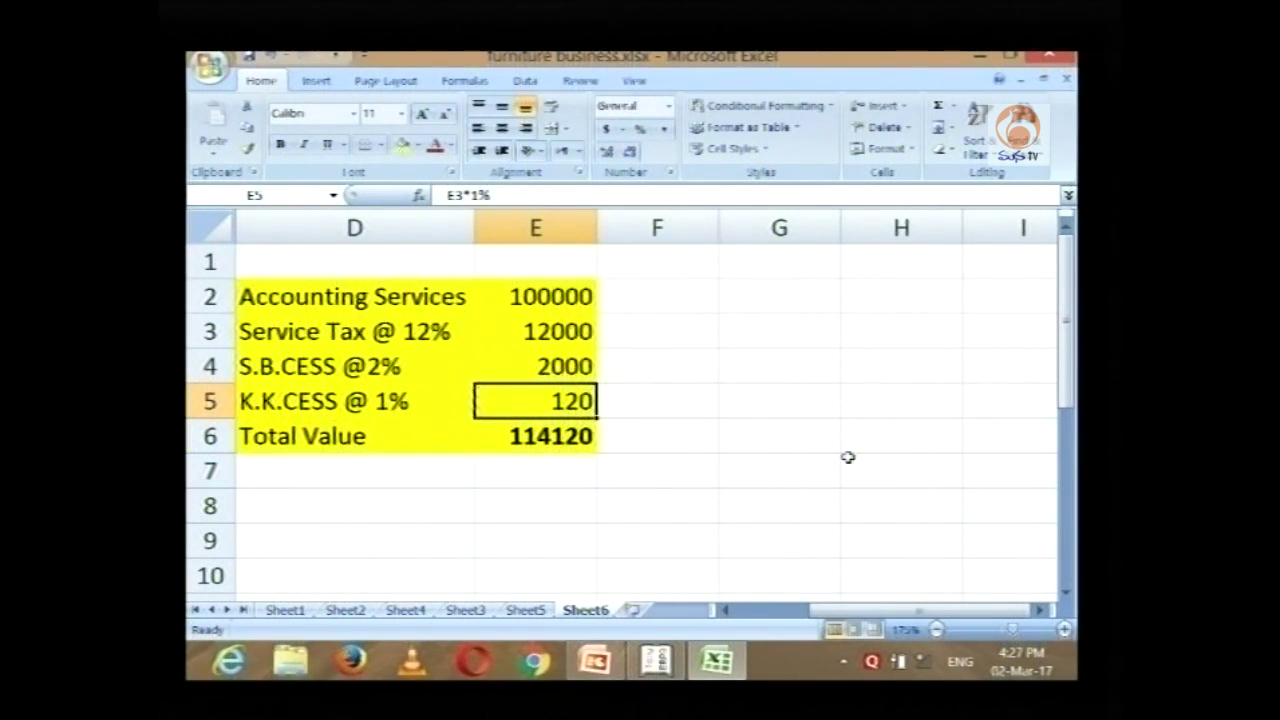
pyautogui.write('=')
pyautogui.press('Up')
pyautogui.press('Up')
pyautogui.press('Up')
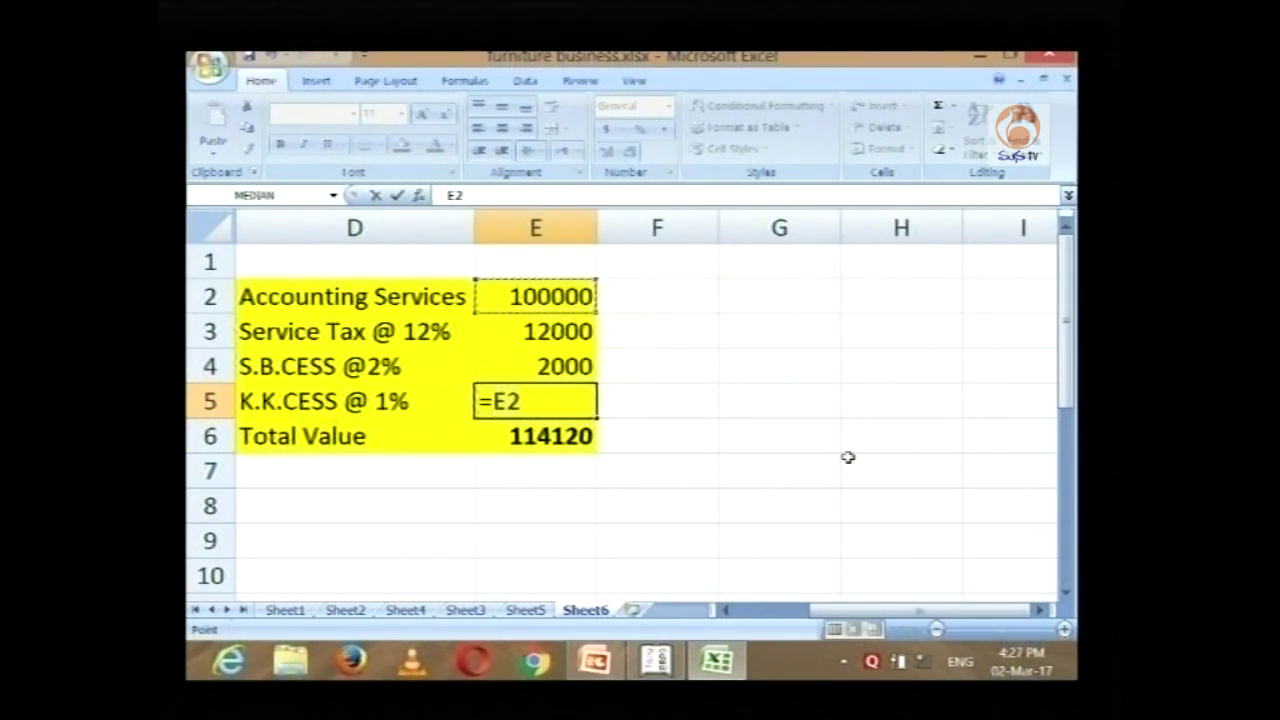
pyautogui.write('*1')
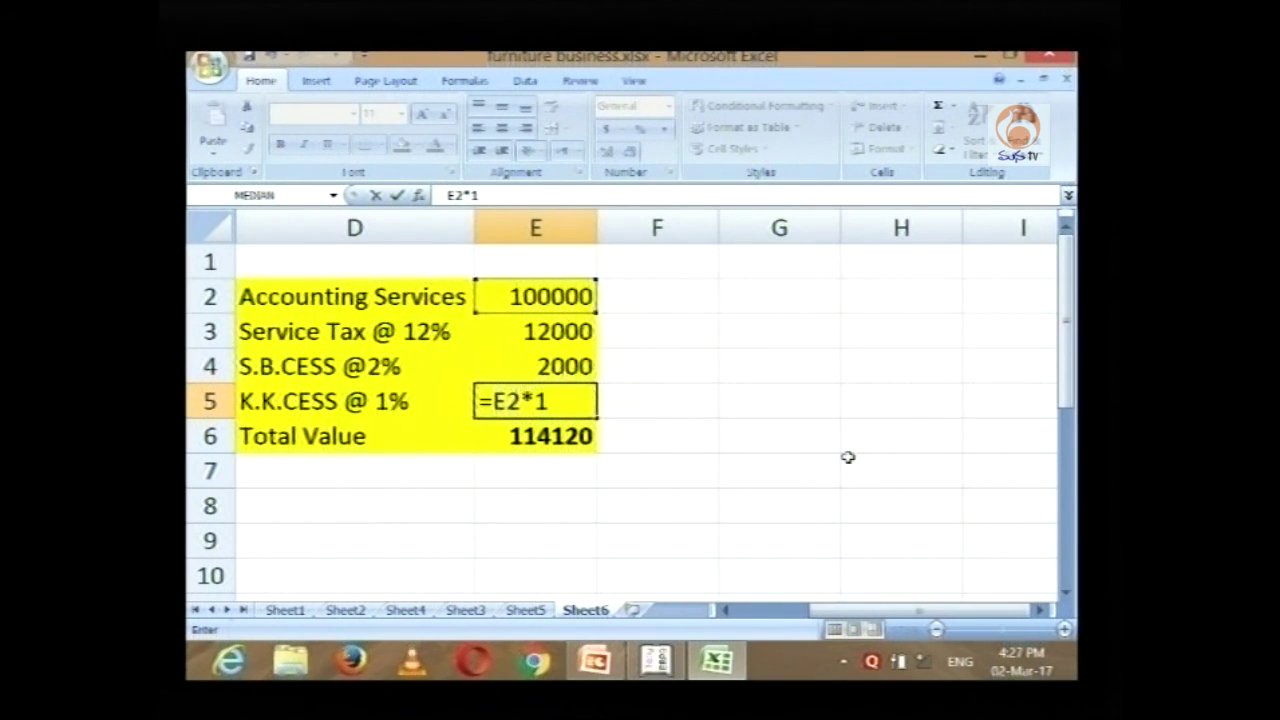
pyautogui.write('%')
pyautogui.press('Return')
pyautogui.press('Up')
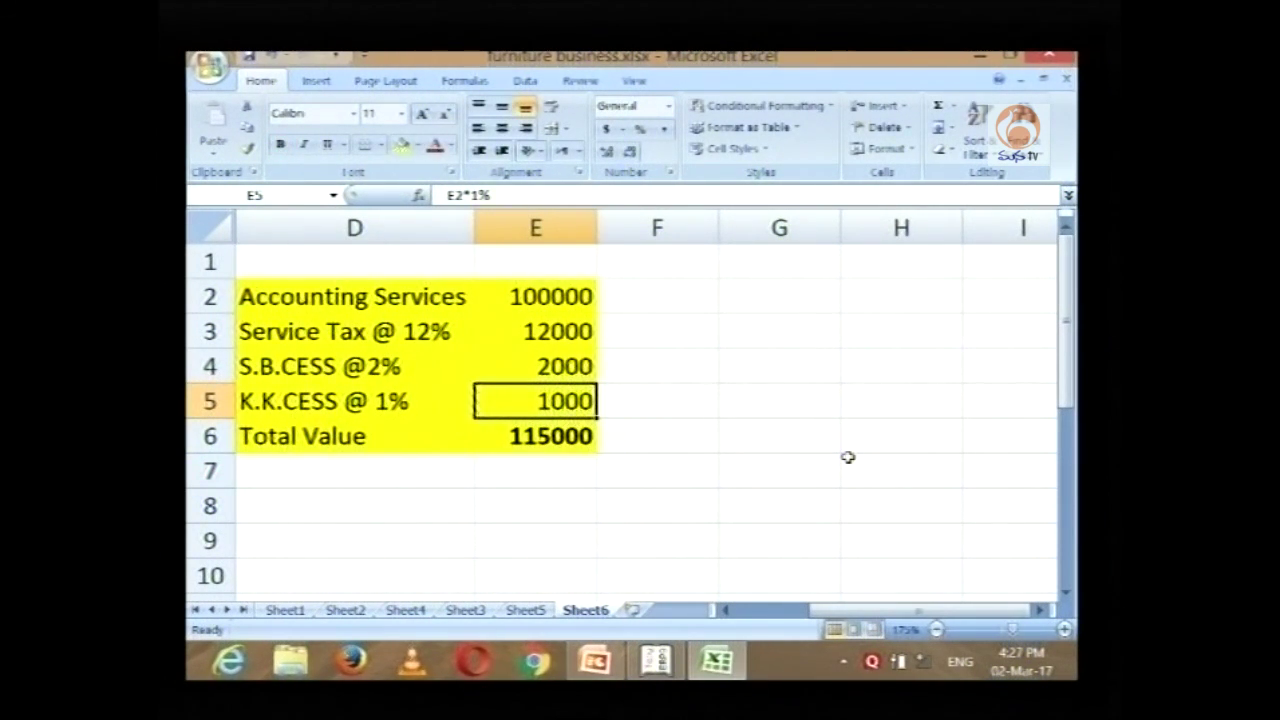
# Step: Review the combined service tax, S.B.CESS and K.K.CESS amounts in E3:E5
pyautogui.press('Up')
pyautogui.press('Up')
pyautogui.hotkey('shift', 'Down')
pyautogui.hotkey('shift', 'Down')
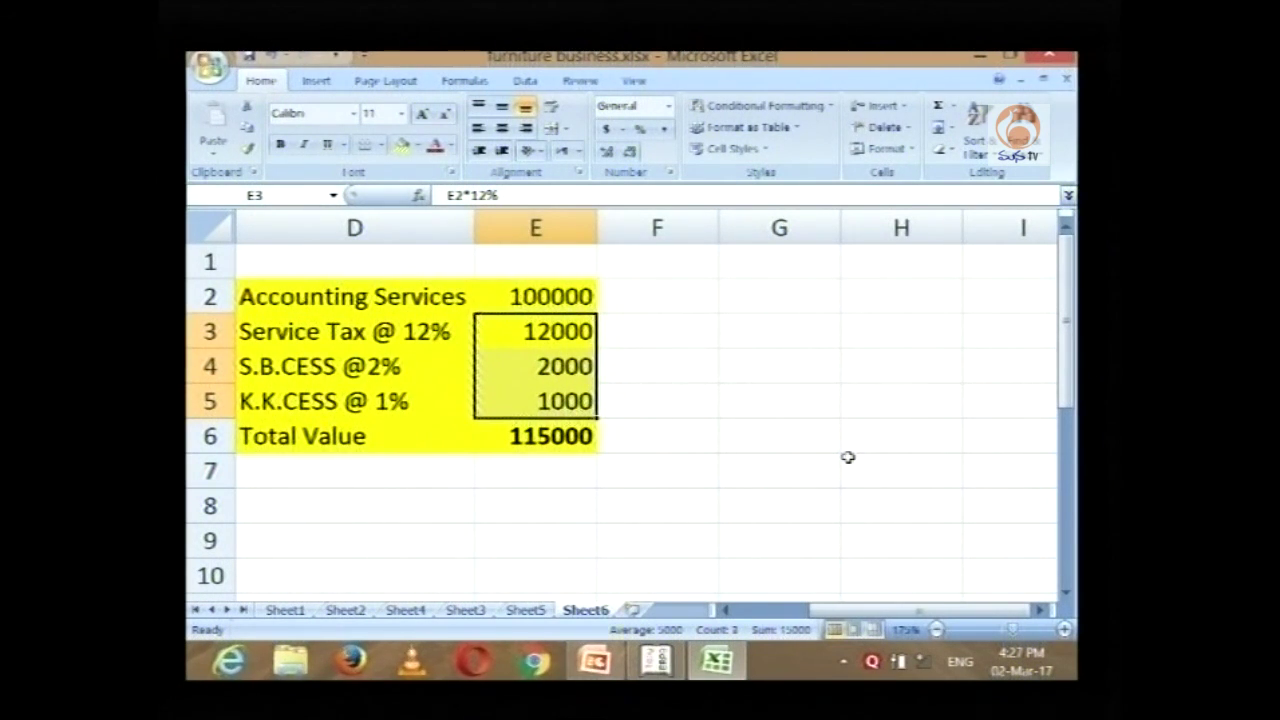
pyautogui.press('Right')
pyautogui.press('Down')
pyautogui.press('Down')
pyautogui.press('Up')
pyautogui.press('Up')
pyautogui.press('Left')
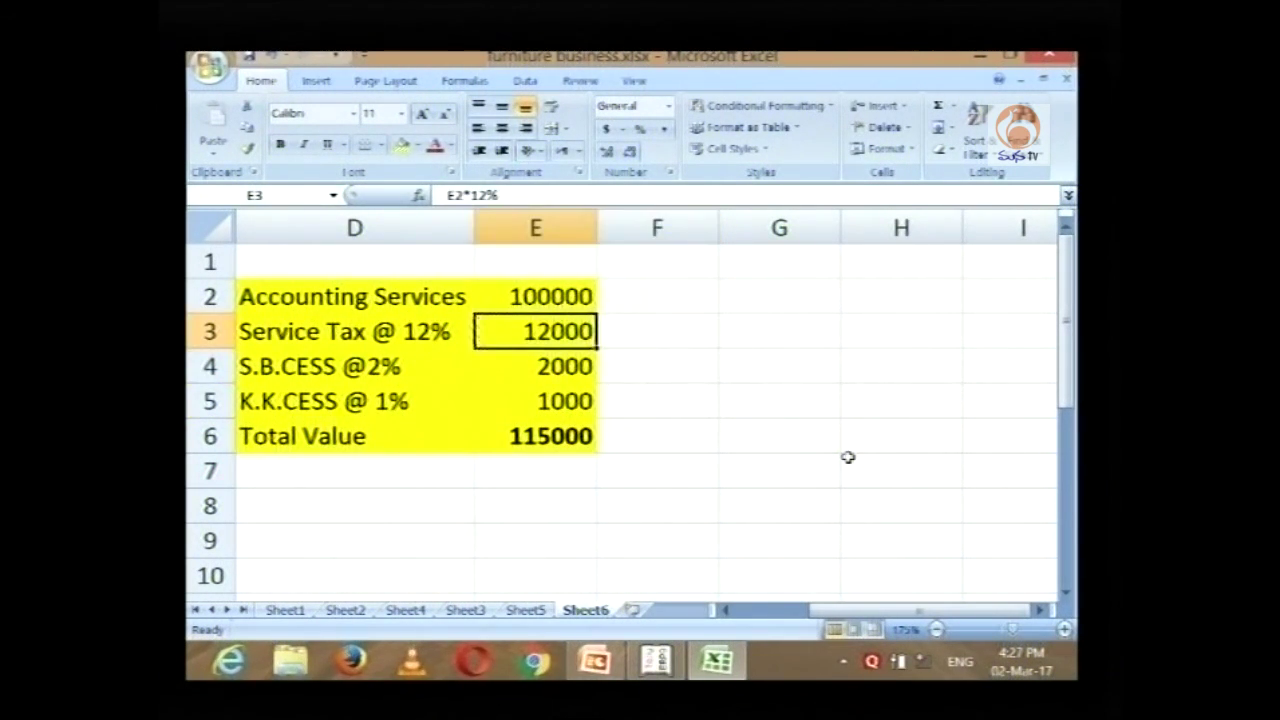
# Step: Total the service tax and both cesses in F4 with =E3+E4+E5 and make the cell bold
pyautogui.press('Right')
pyautogui.press('Down')
pyautogui.write('=')
pyautogui.press('Left')
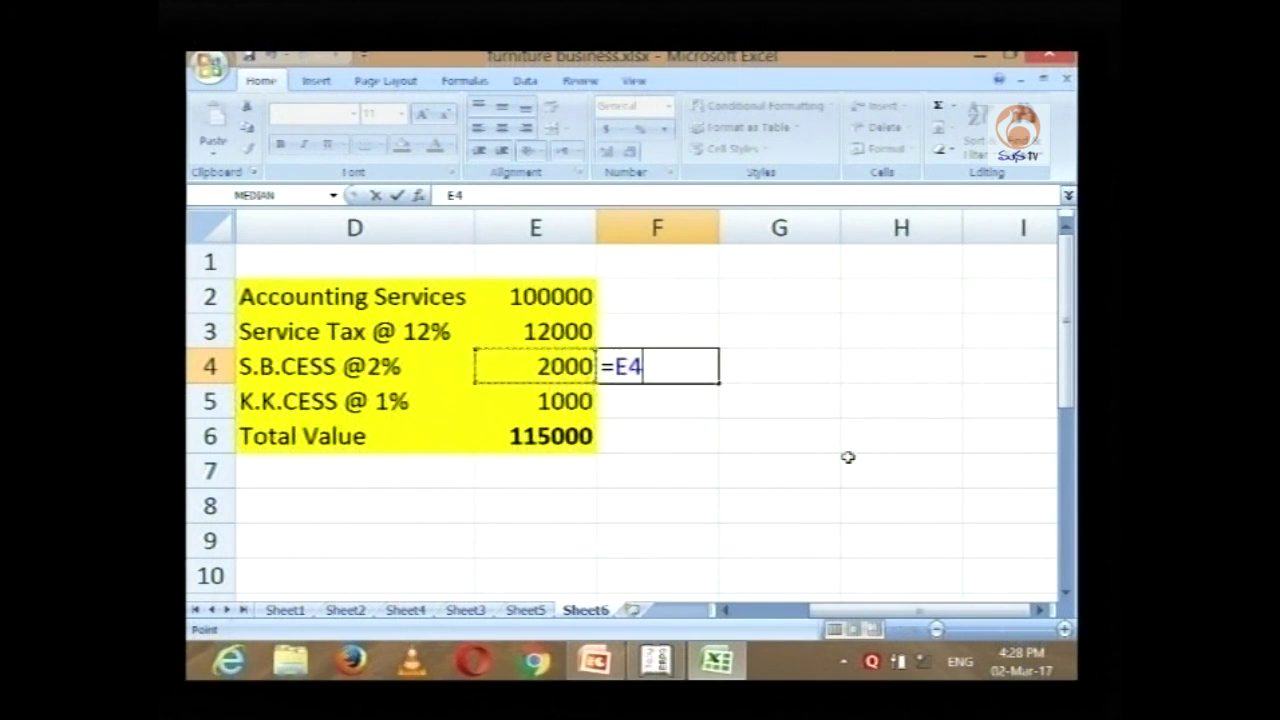
pyautogui.press('Up')
pyautogui.write('+')
pyautogui.press('Left')
pyautogui.write('+')
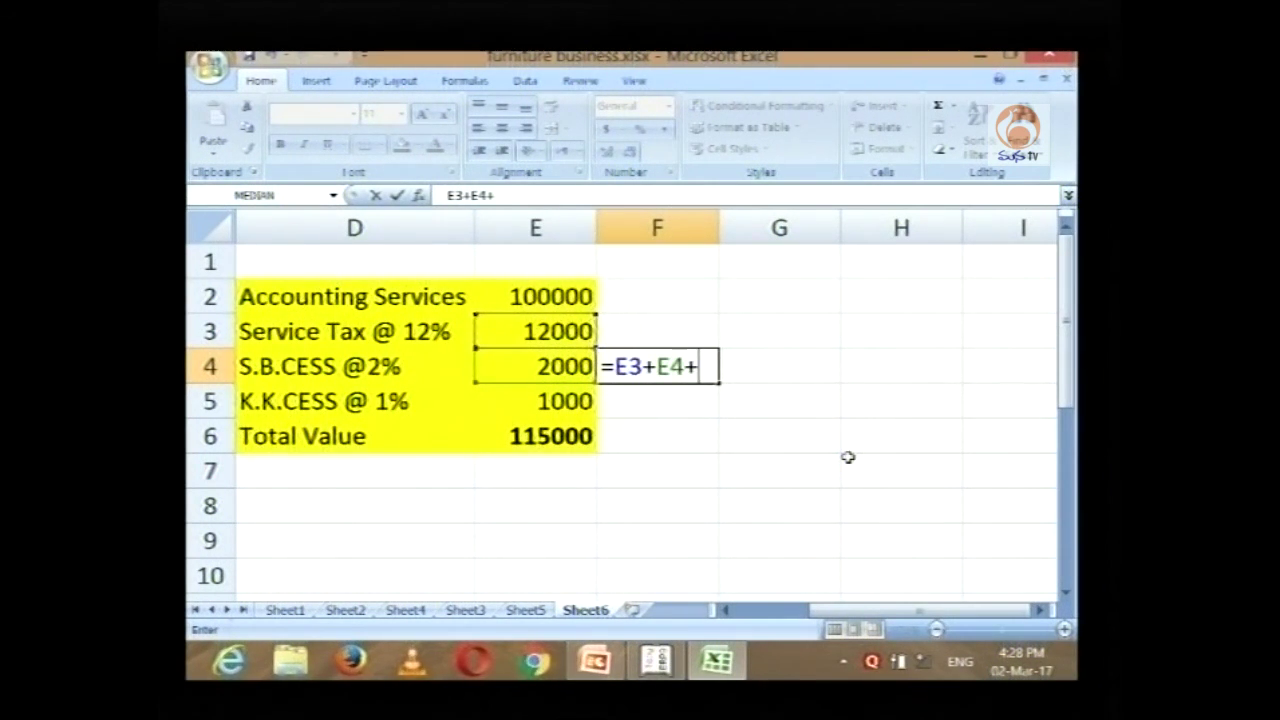
pyautogui.press('Left')
pyautogui.press('Down')
pyautogui.press('Return')
pyautogui.press('Up')
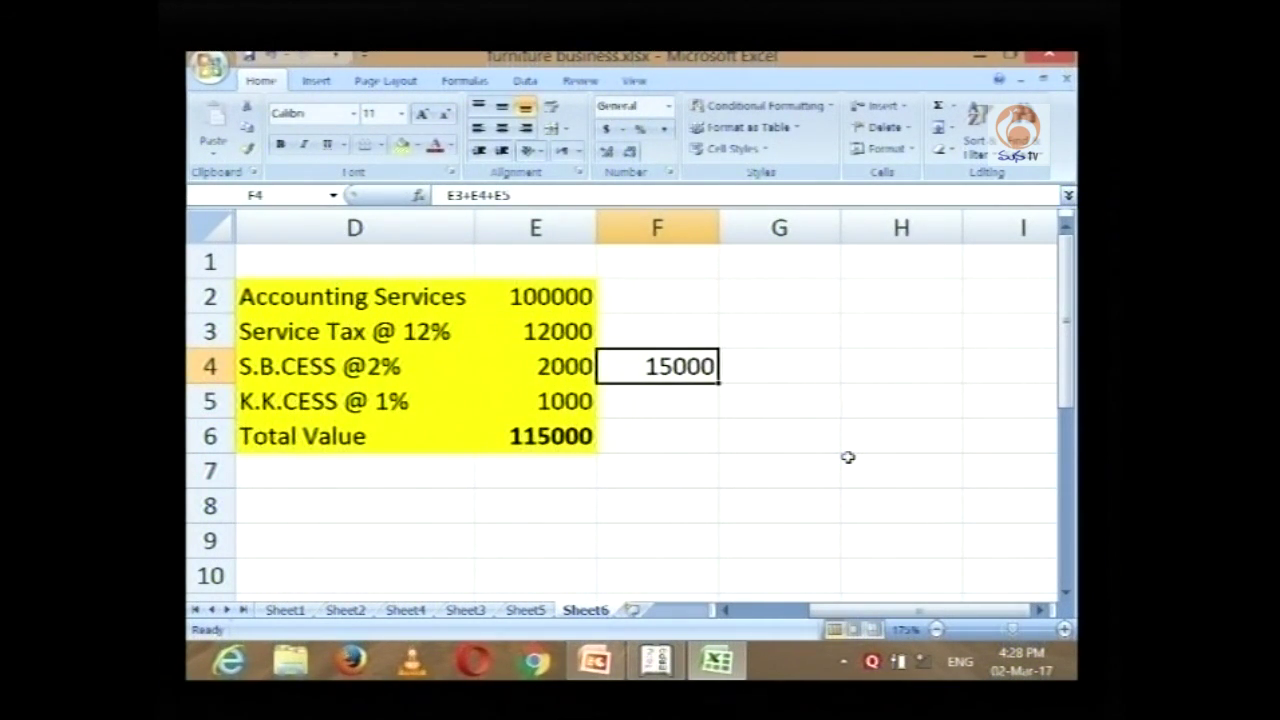
pyautogui.hotkey('ctrl', 'b')
pyautogui.press('Right')
pyautogui.press('Down')
pyautogui.press('Down')
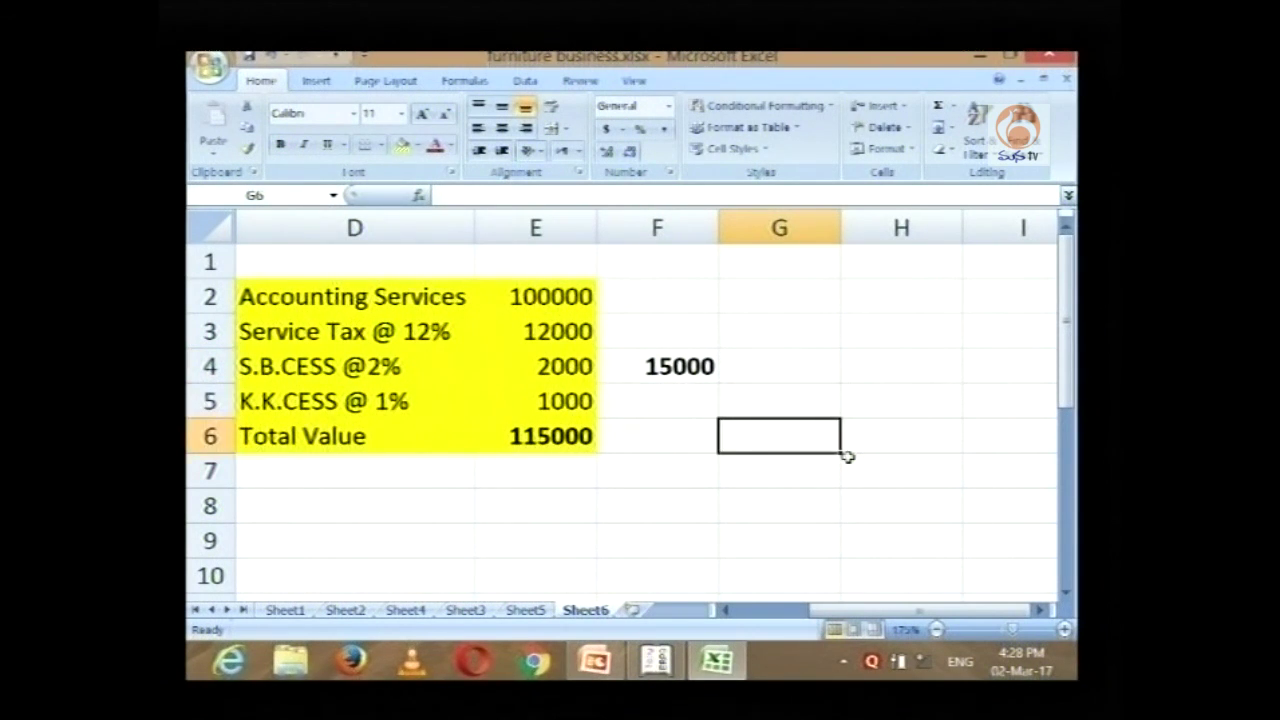
pyautogui.press('Down')
pyautogui.press('Down')
pyautogui.press('Left')
pyautogui.press('Left')
pyautogui.press('Up')
pyautogui.press('Up')
pyautogui.press('Up')
pyautogui.press('Up')
pyautogui.press('Up')
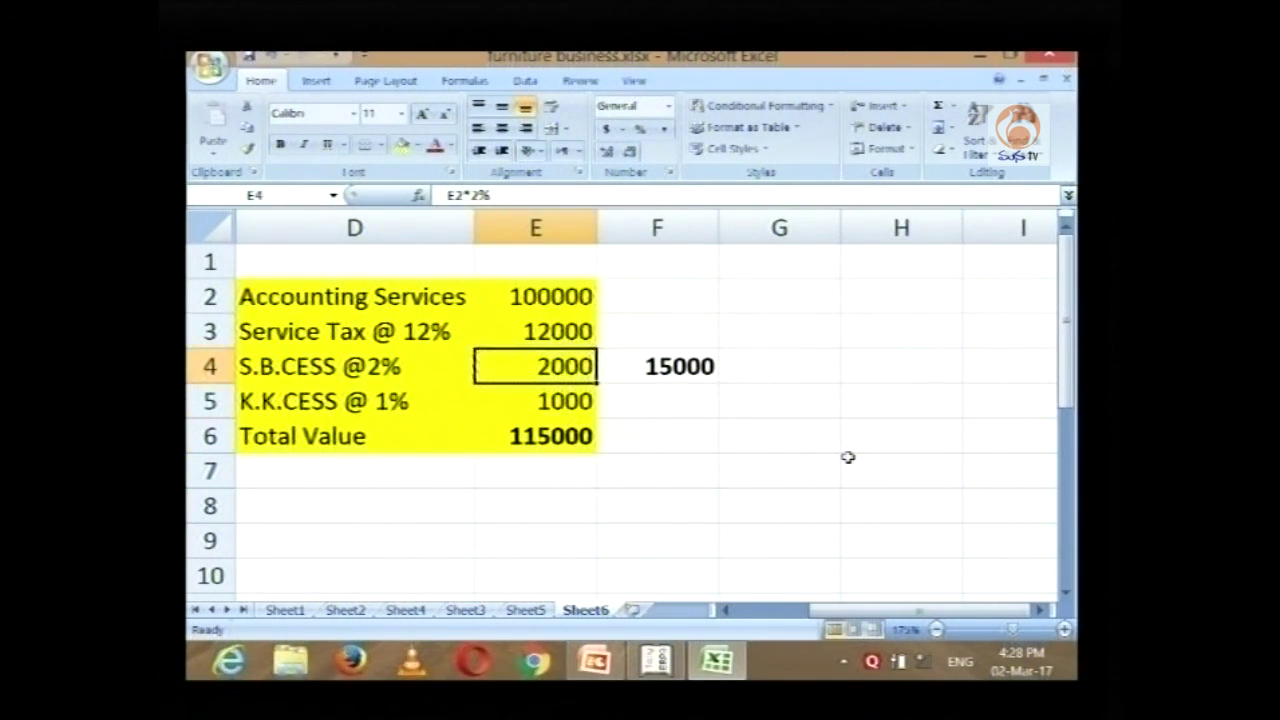
pyautogui.press('Left')
pyautogui.press('Down')
pyautogui.press('Down')
pyautogui.press('Down')
pyautogui.press('Down')
pyautogui.press('Down')
pyautogui.press('Down')
pyautogui.press('Down')
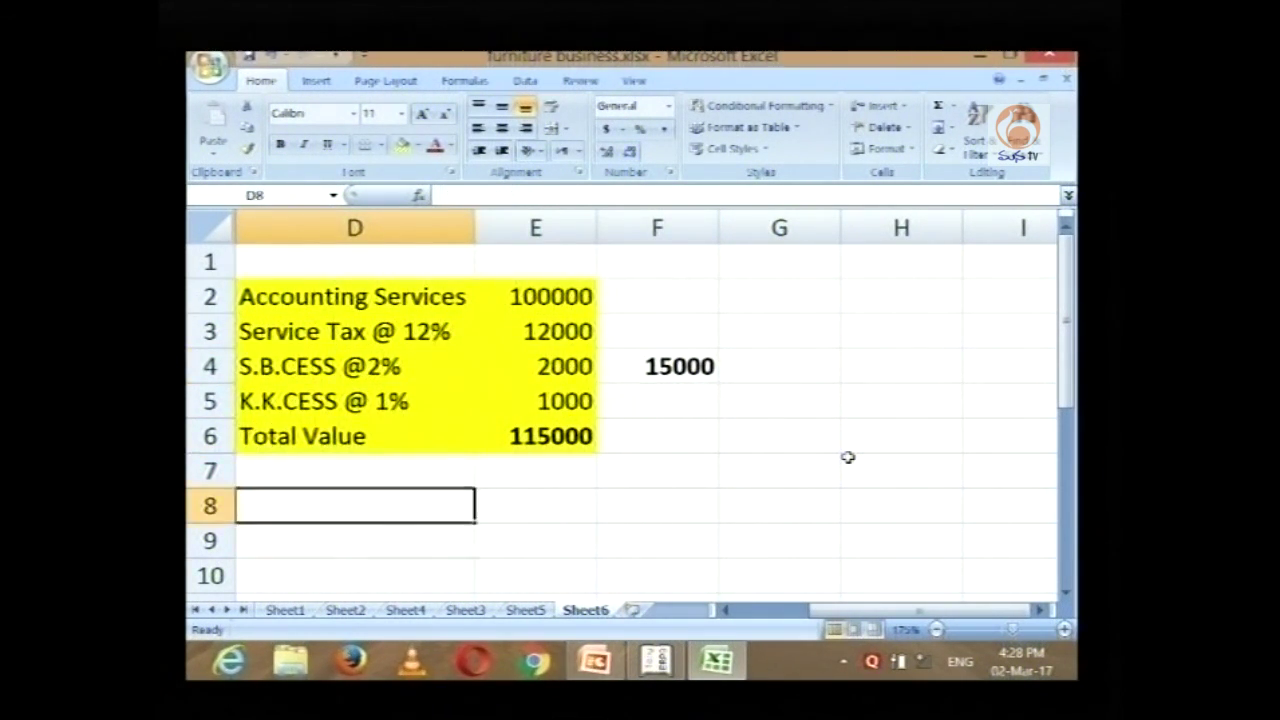
# Step: Try to calculate 15% of the Accounting Services amount in E8
pyautogui.press('Up')
pyautogui.press('Right')
pyautogui.write('=')
pyautogui.press('Up')
pyautogui.press('Up')
pyautogui.press('Up')
pyautogui.press('Up')
pyautogui.press('Up')
pyautogui.press('Up')
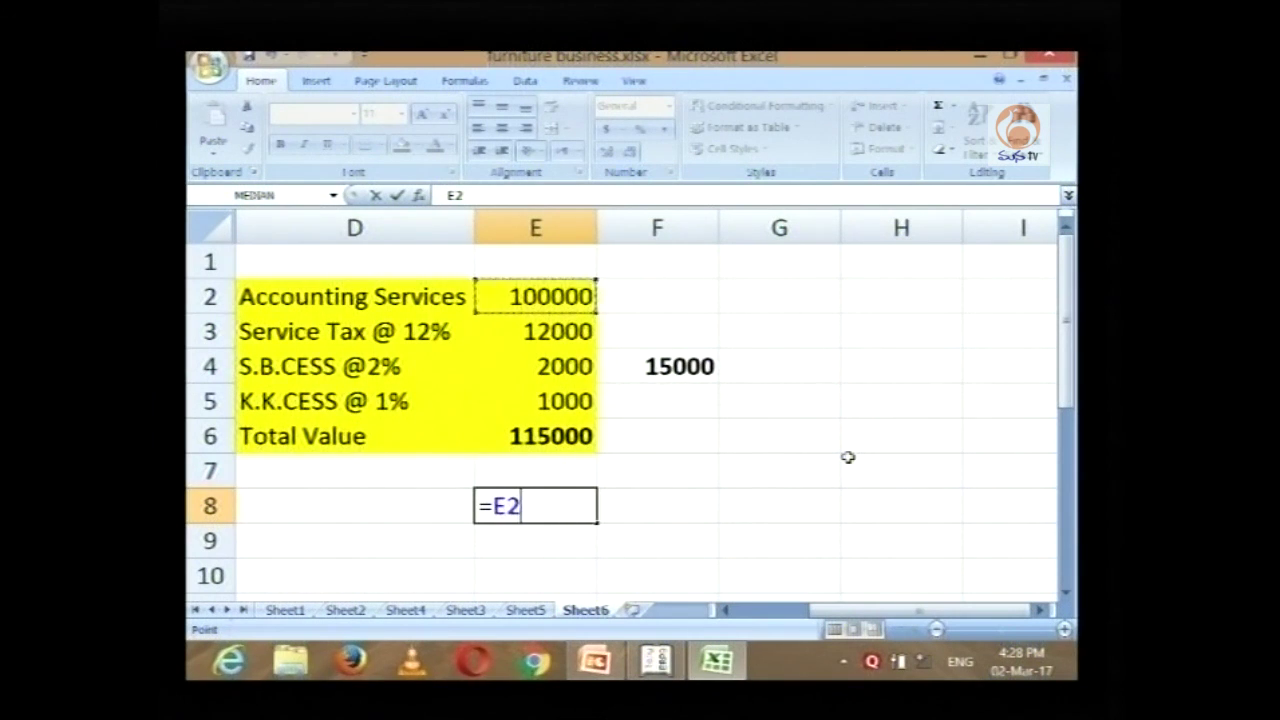
pyautogui.write('8')
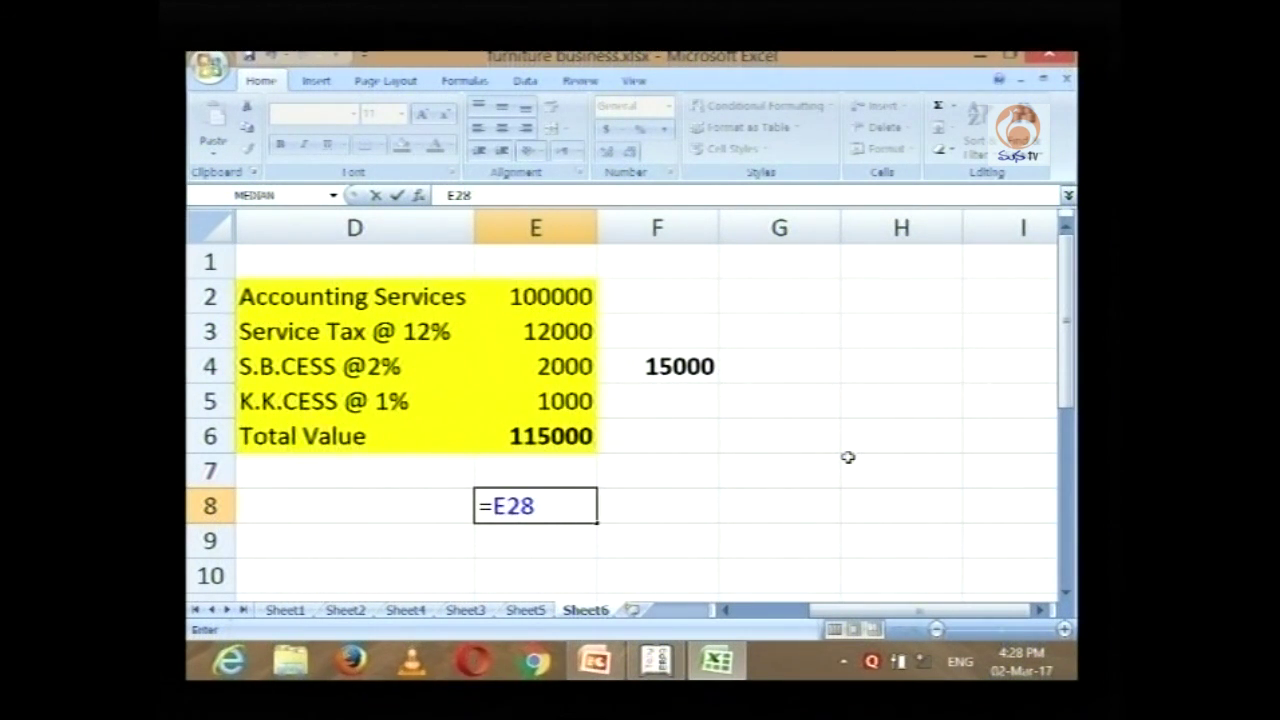
pyautogui.write('15%')
pyautogui.press('Return')
pyautogui.press('Up')
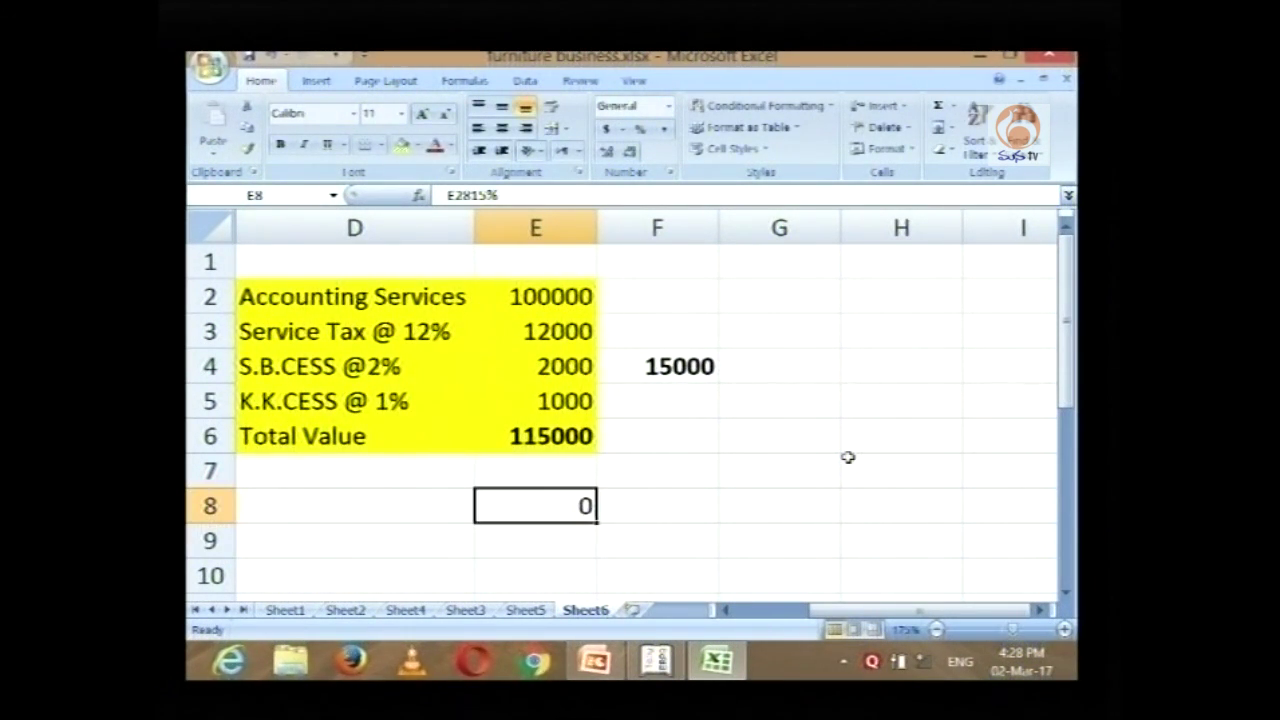
# Step: Enter =E2*15% in E8 to calculate the combined tax on the Accounting Services amount, and make the cell bold
pyautogui.write('=')
pyautogui.press('Up')
pyautogui.press('Up')
pyautogui.press('Up')
pyautogui.press('Up')
pyautogui.press('Up')
pyautogui.press('Up')
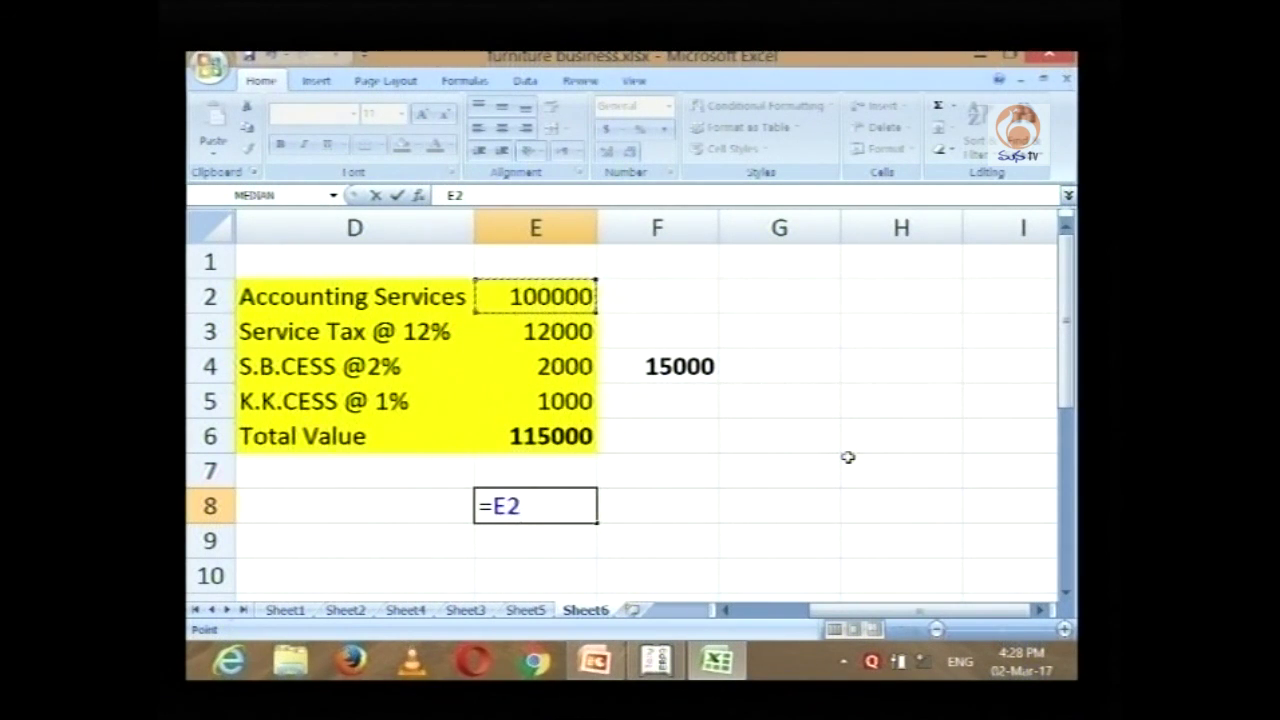
pyautogui.write('*15%')
pyautogui.press('Return')
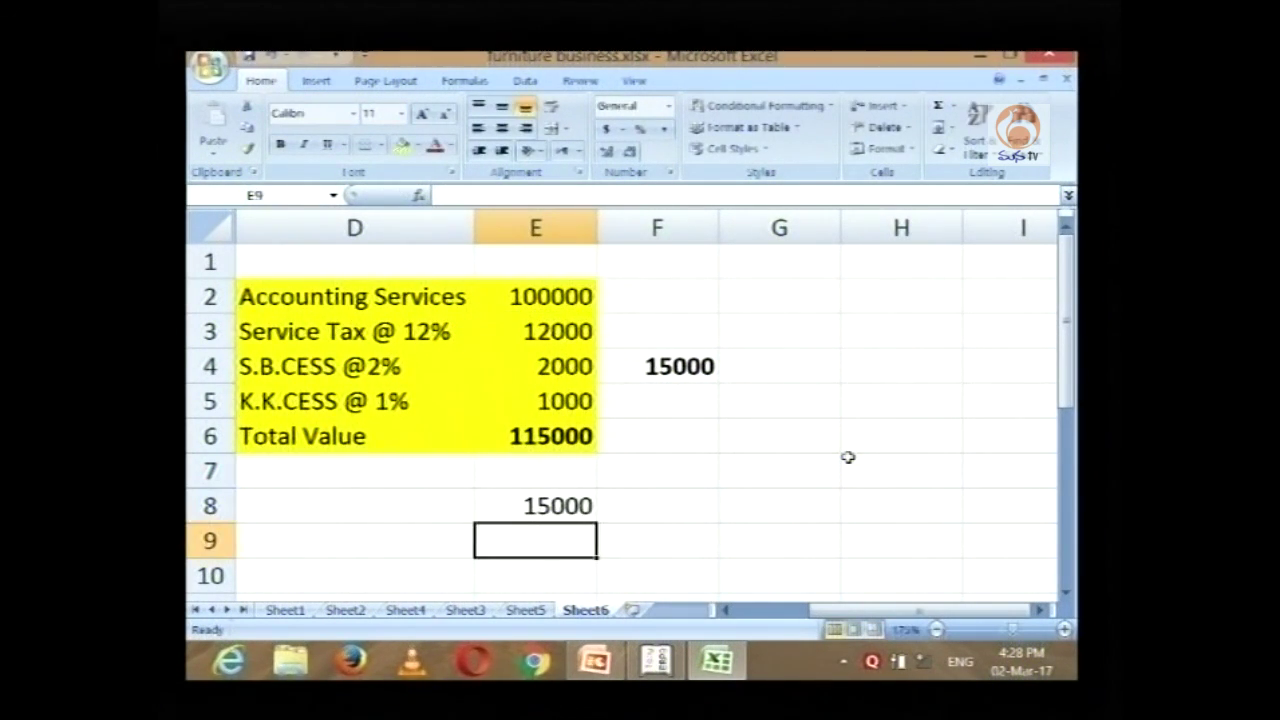
pyautogui.press('Up')
pyautogui.hotkey('ctrl', 'b')
pyautogui.press('Down')
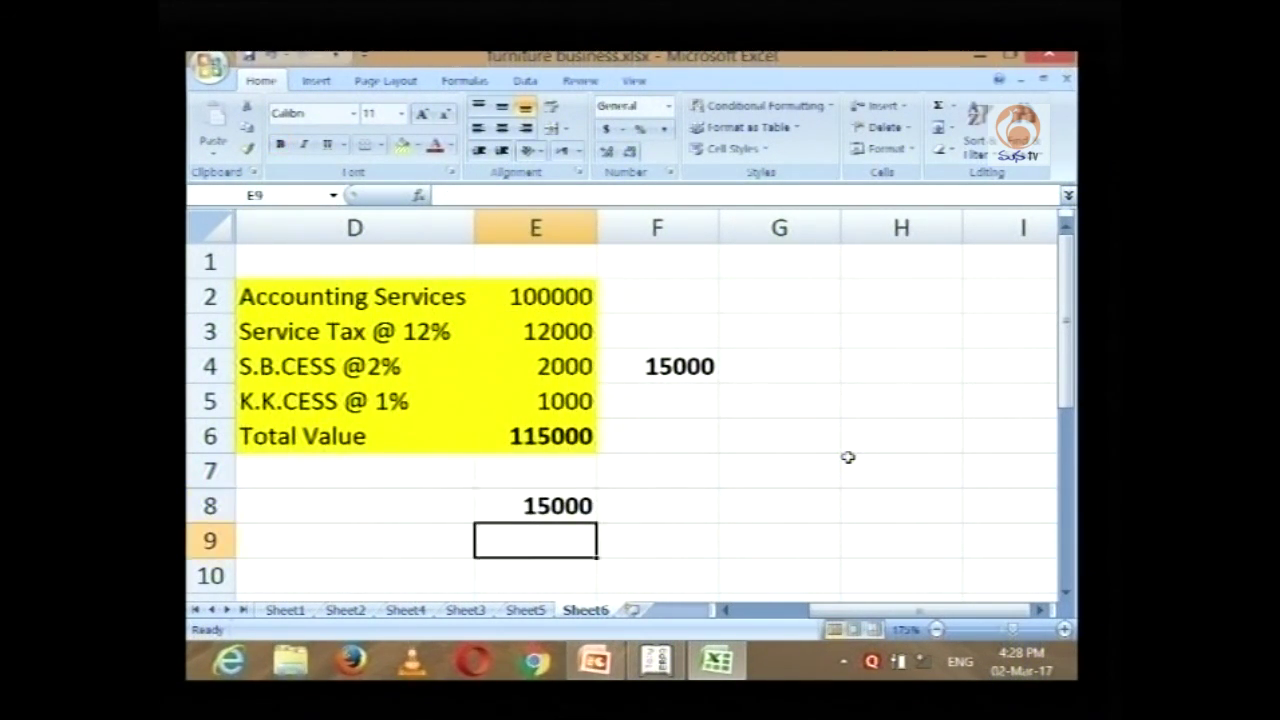
# Step: Clear the tax total from F4 and return to the 15% calculation in E8
pyautogui.press('Up')
pyautogui.press('Up')
pyautogui.press('Up')
pyautogui.press('Down')
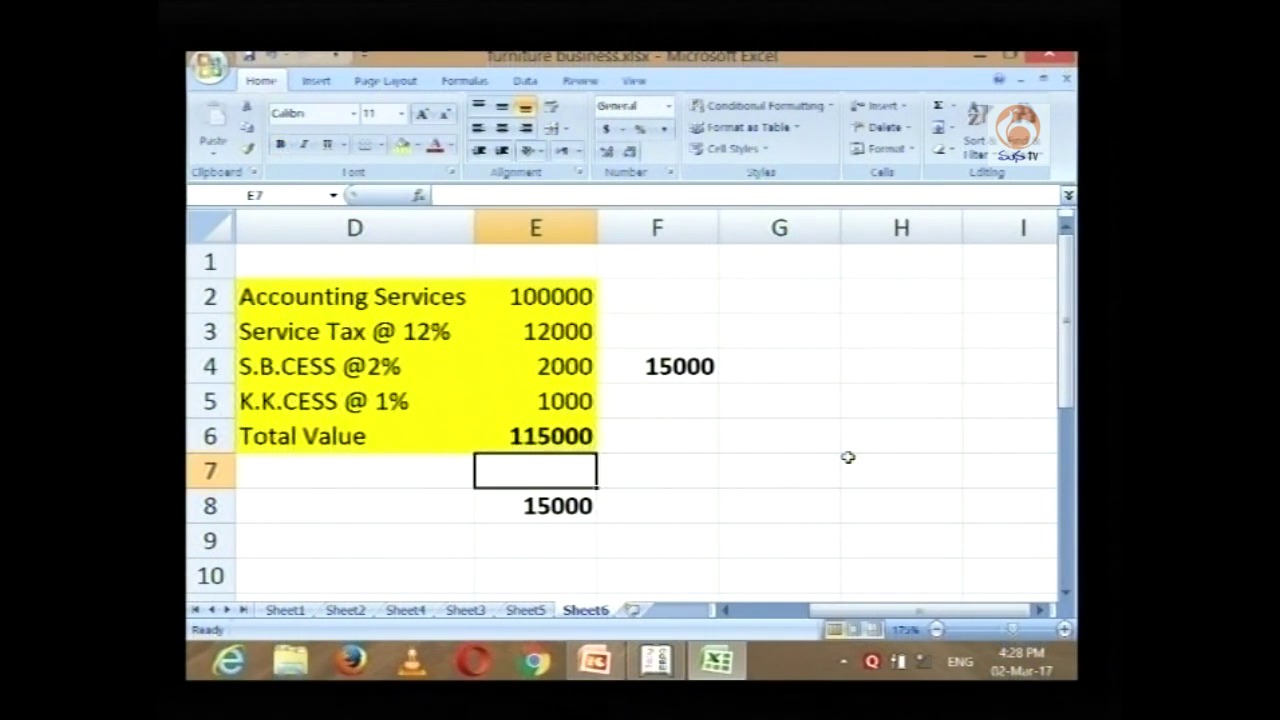
pyautogui.press('Right')
pyautogui.press('Up')
pyautogui.press('Up')
pyautogui.press('Up')
pyautogui.press('Delete')
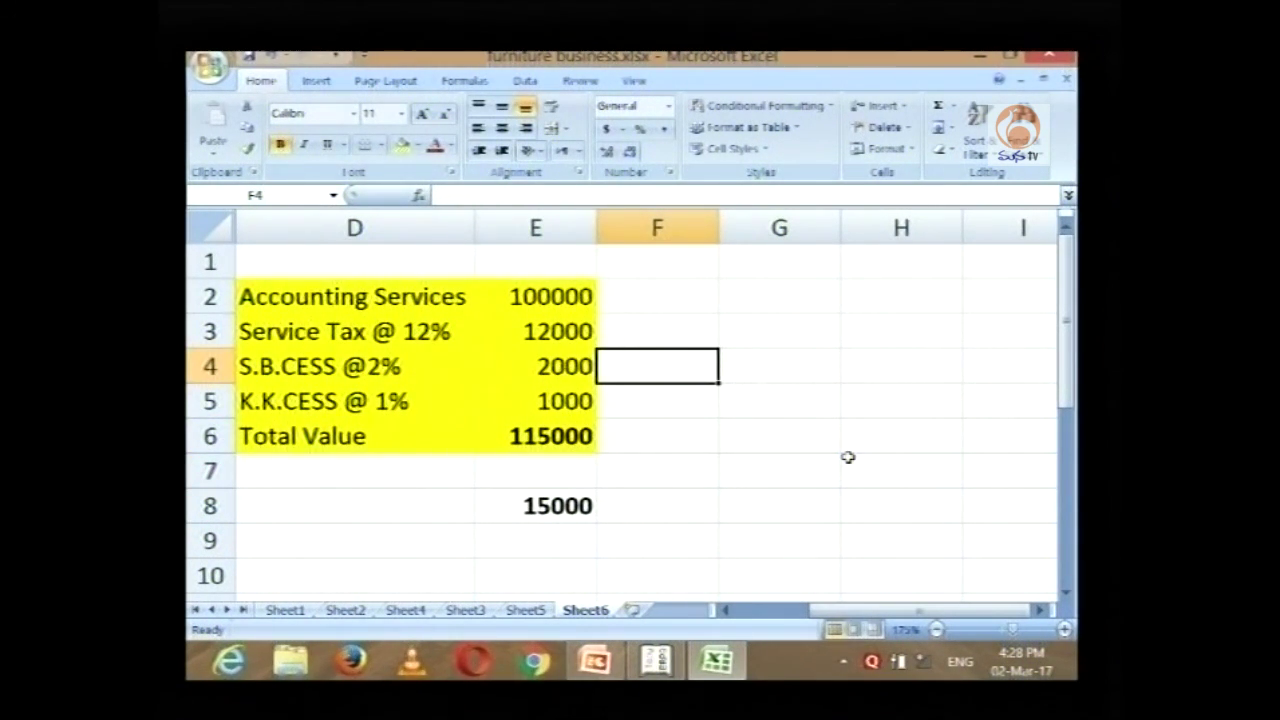
pyautogui.press('Down')
pyautogui.press('Down')
pyautogui.press('Down')
pyautogui.press('Down')
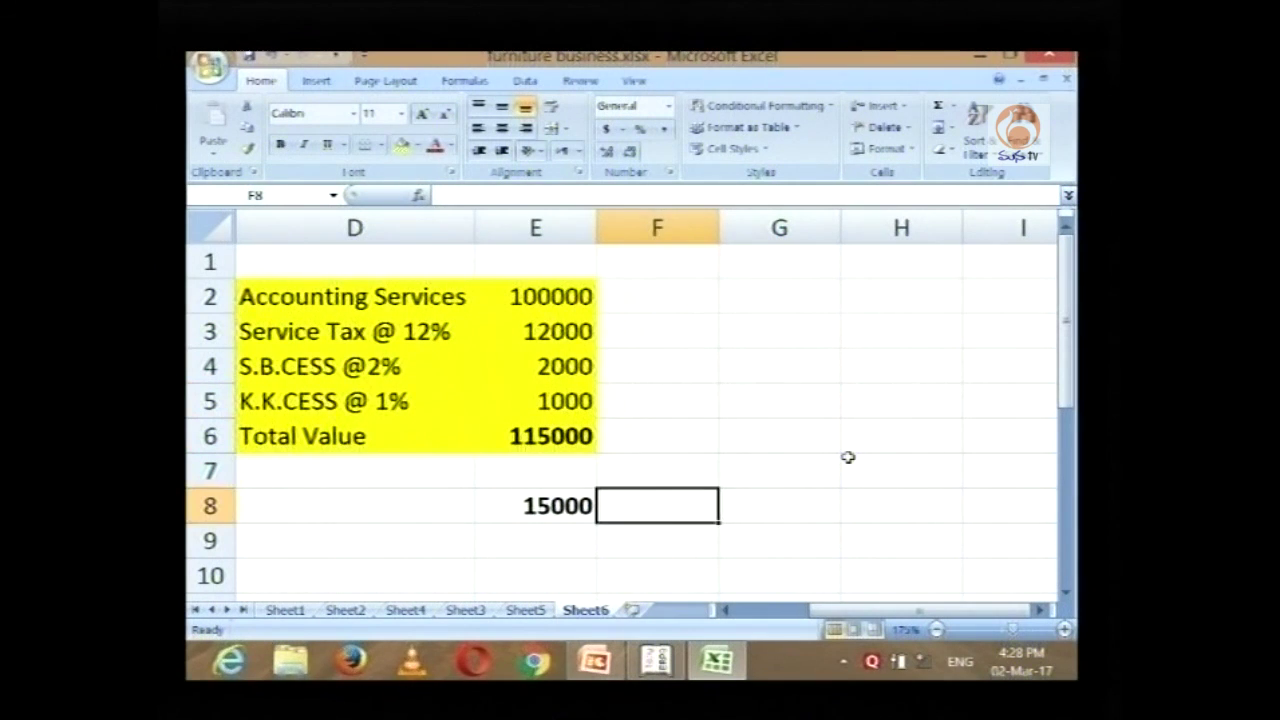
pyautogui.press('Left')
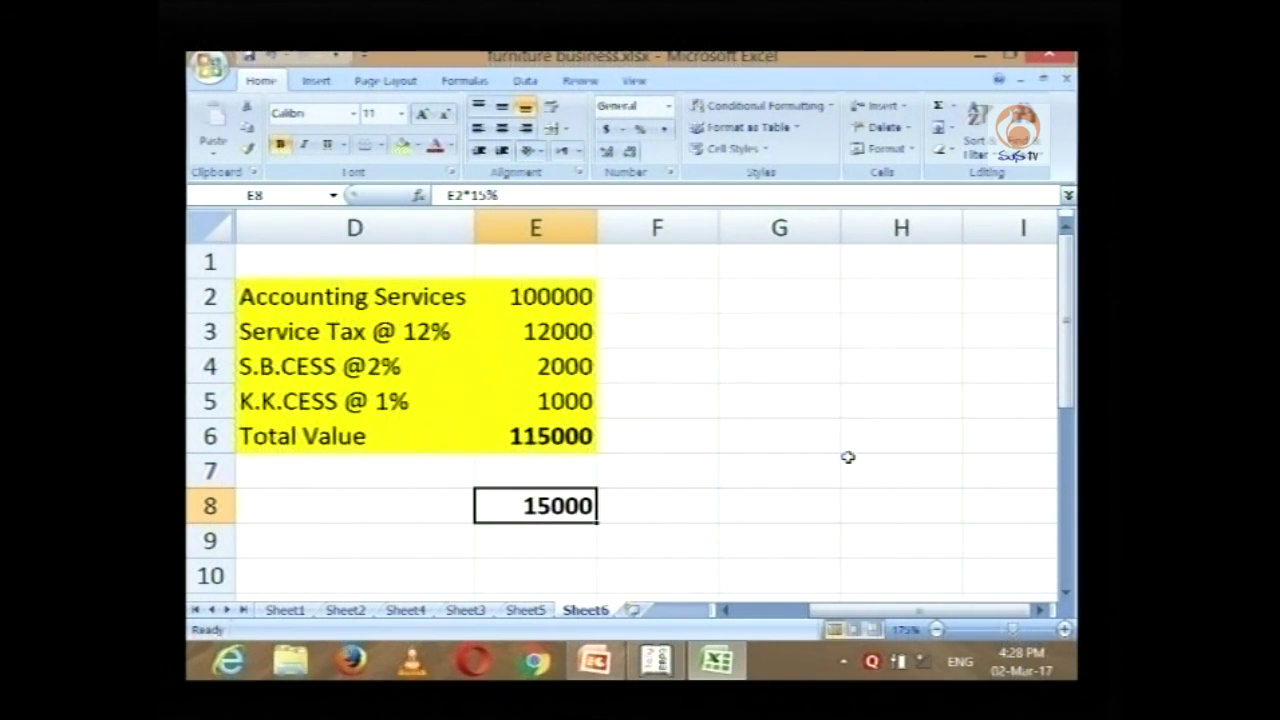
# Step: AutoFit the width of all columns in the sheet
pyautogui.click(210, 224)
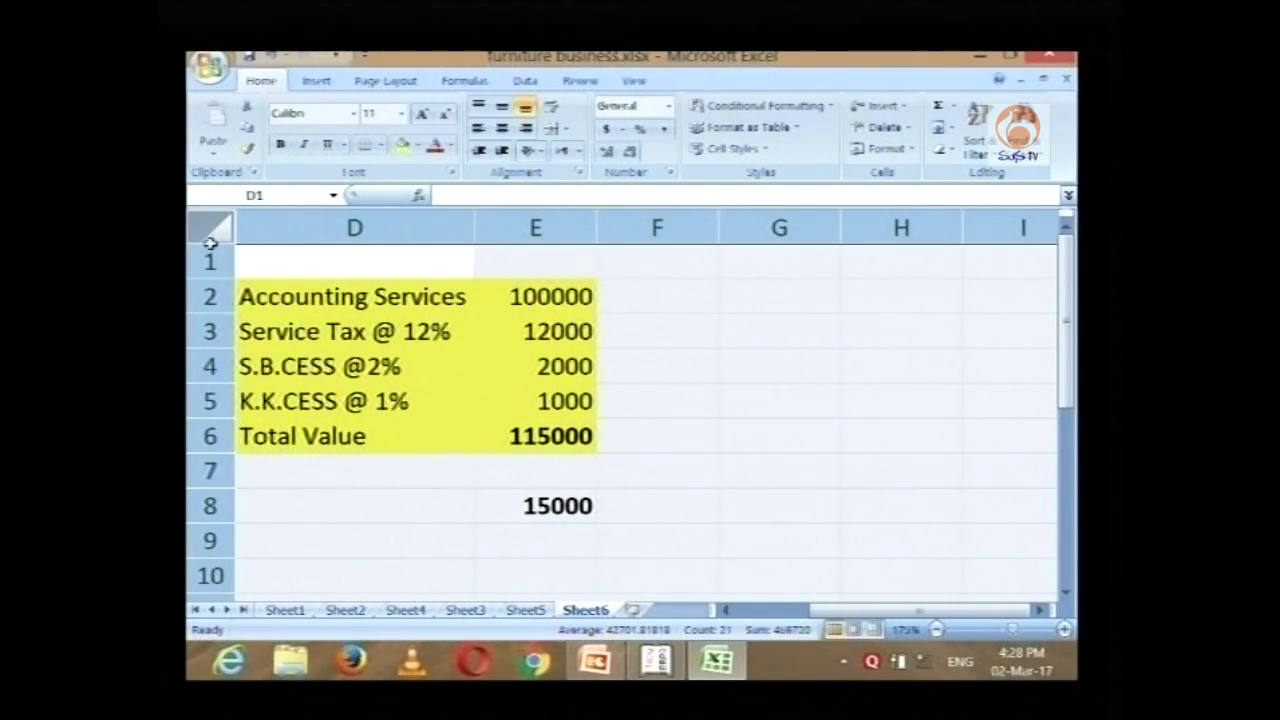
pyautogui.doubleClick(238, 218)
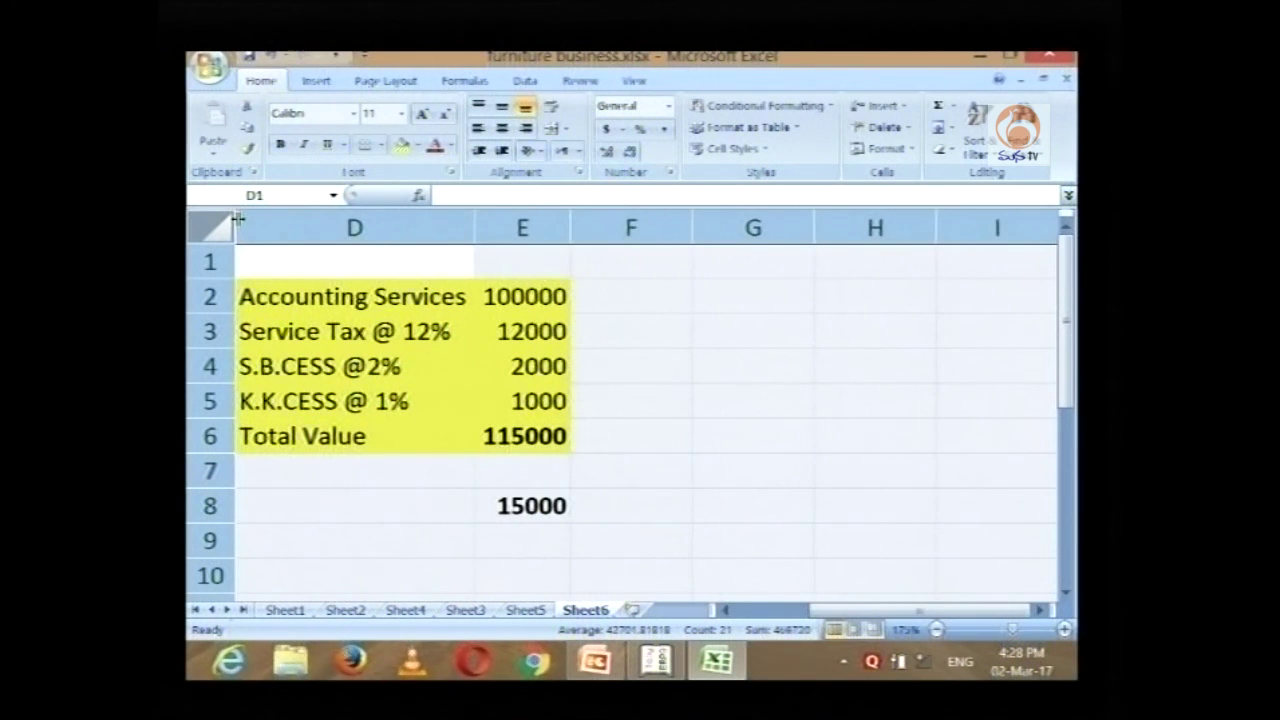
pyautogui.click(447, 497)
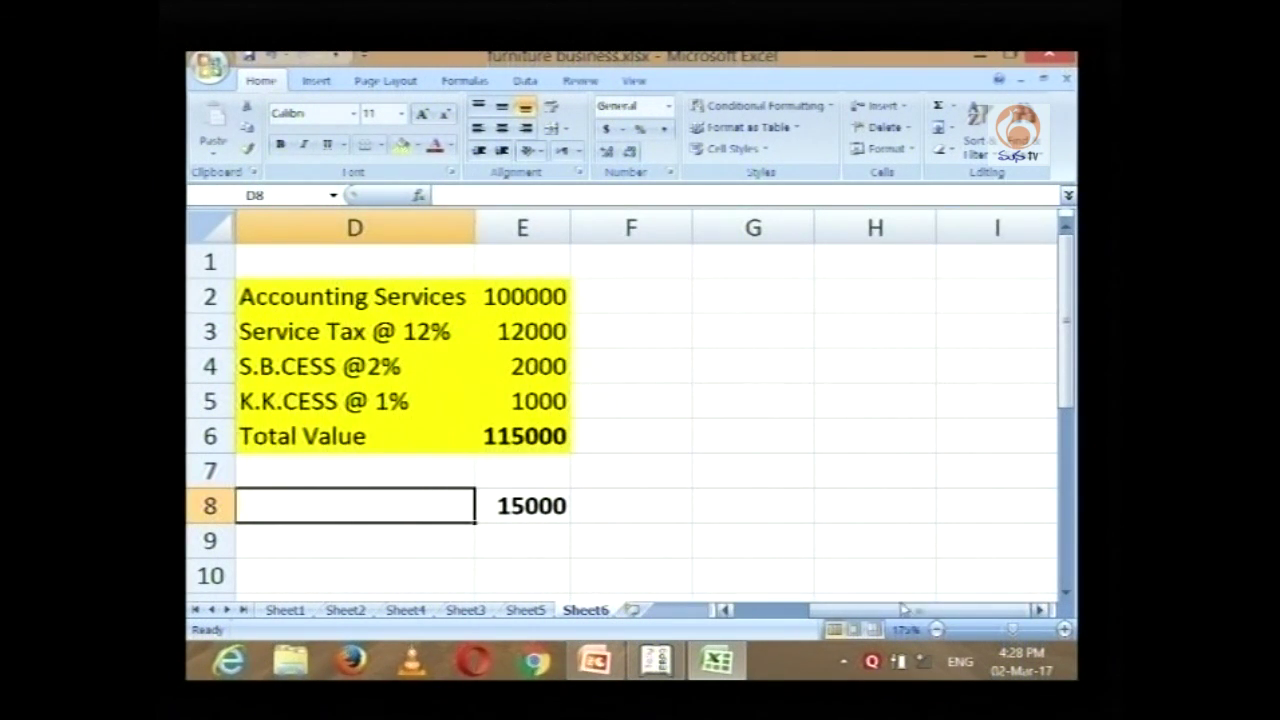
# Step: Compare the service tax and Ed.Cess rates and amounts in A3:B5 with the 15% calculation in E8
pyautogui.moveTo(870, 609); pyautogui.dragTo(730, 609)
pyautogui.click(846, 500)
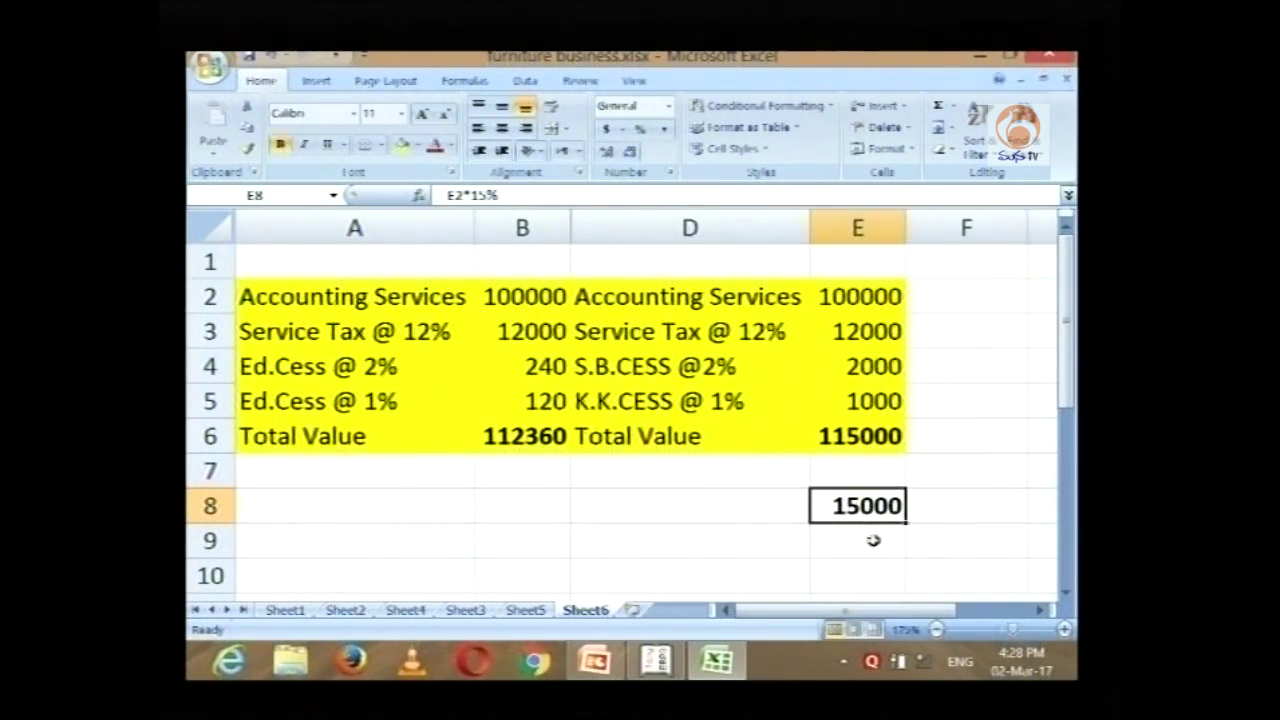
pyautogui.moveTo(515, 333); pyautogui.dragTo(498, 402)
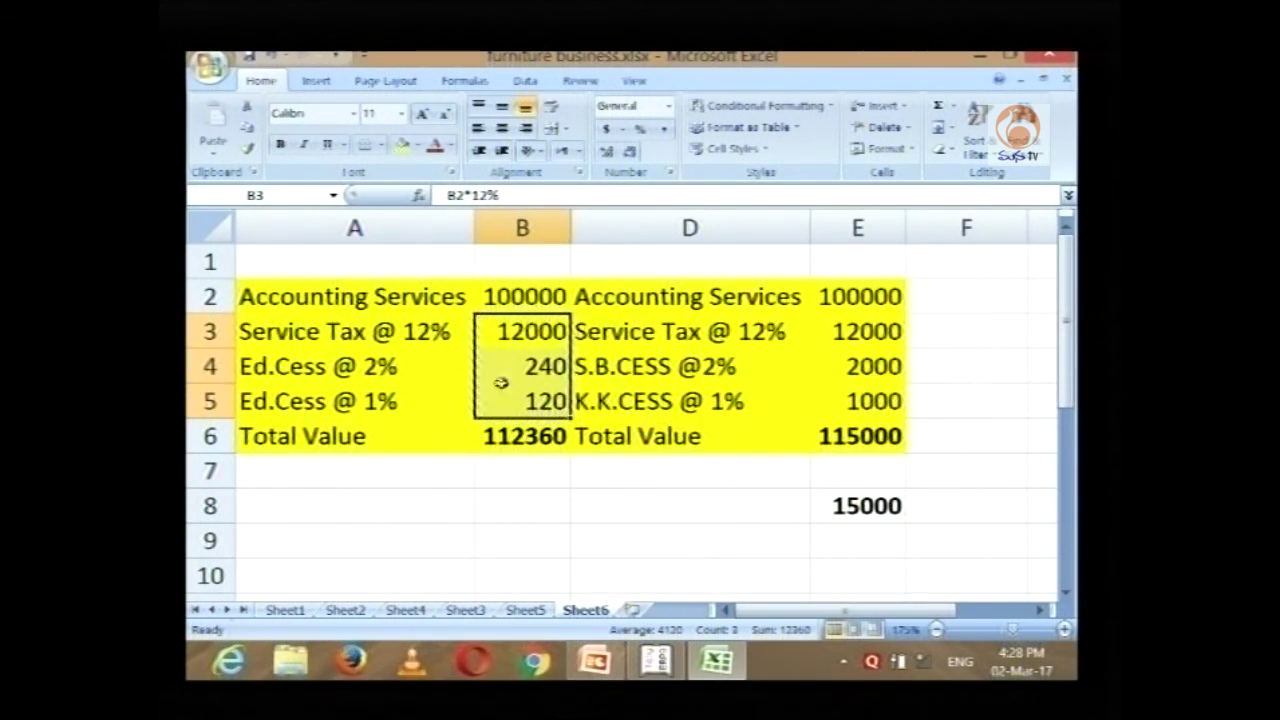
pyautogui.click(428, 334)
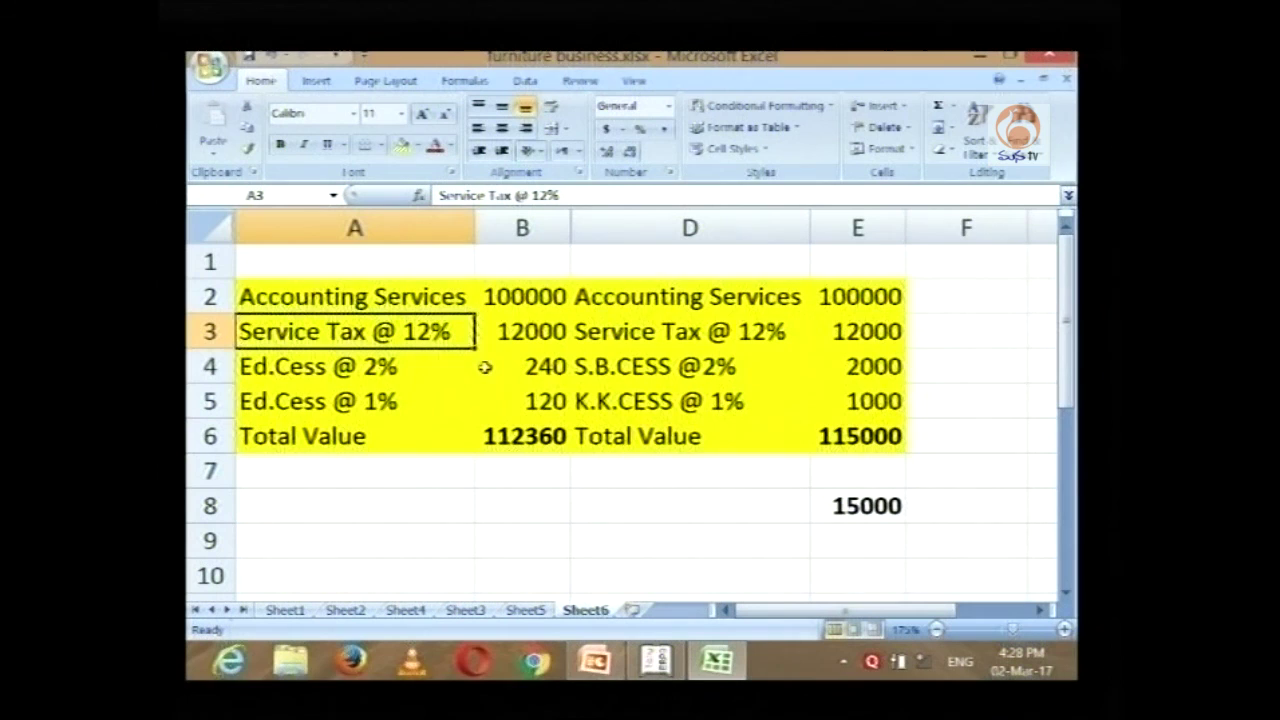
pyautogui.click(390, 368)
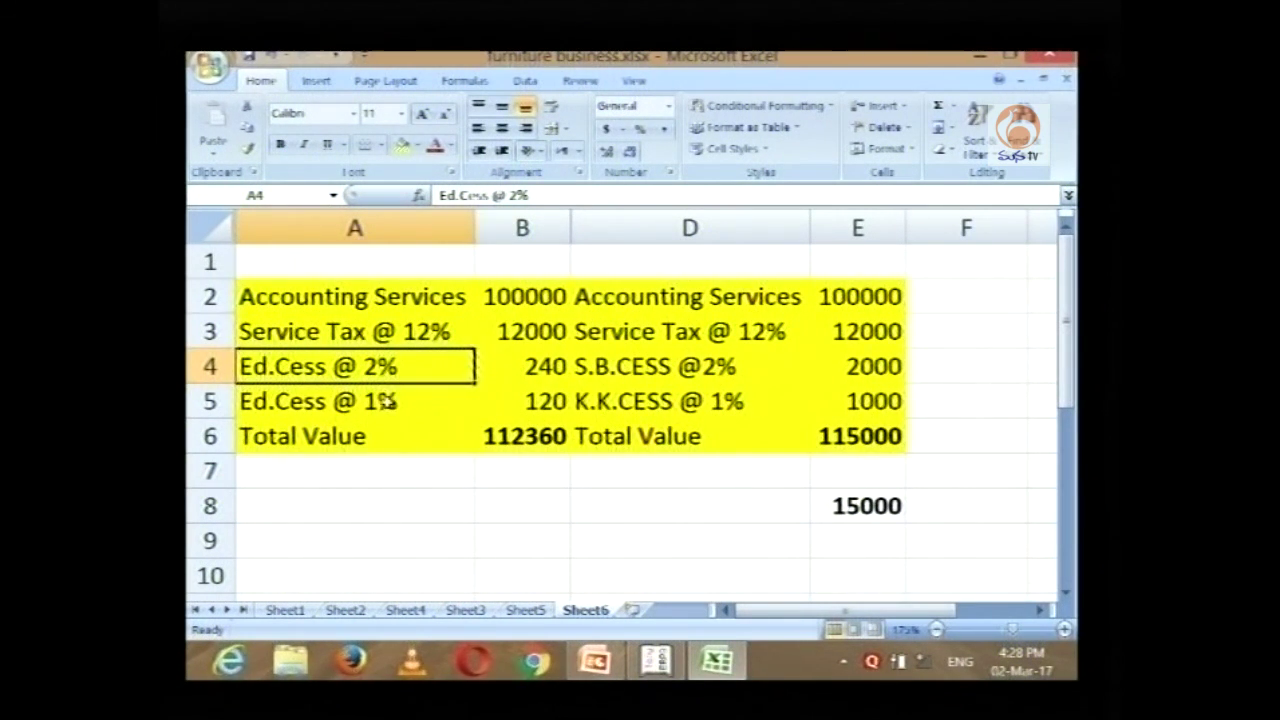
pyautogui.click(390, 400)
pyautogui.click(440, 331)
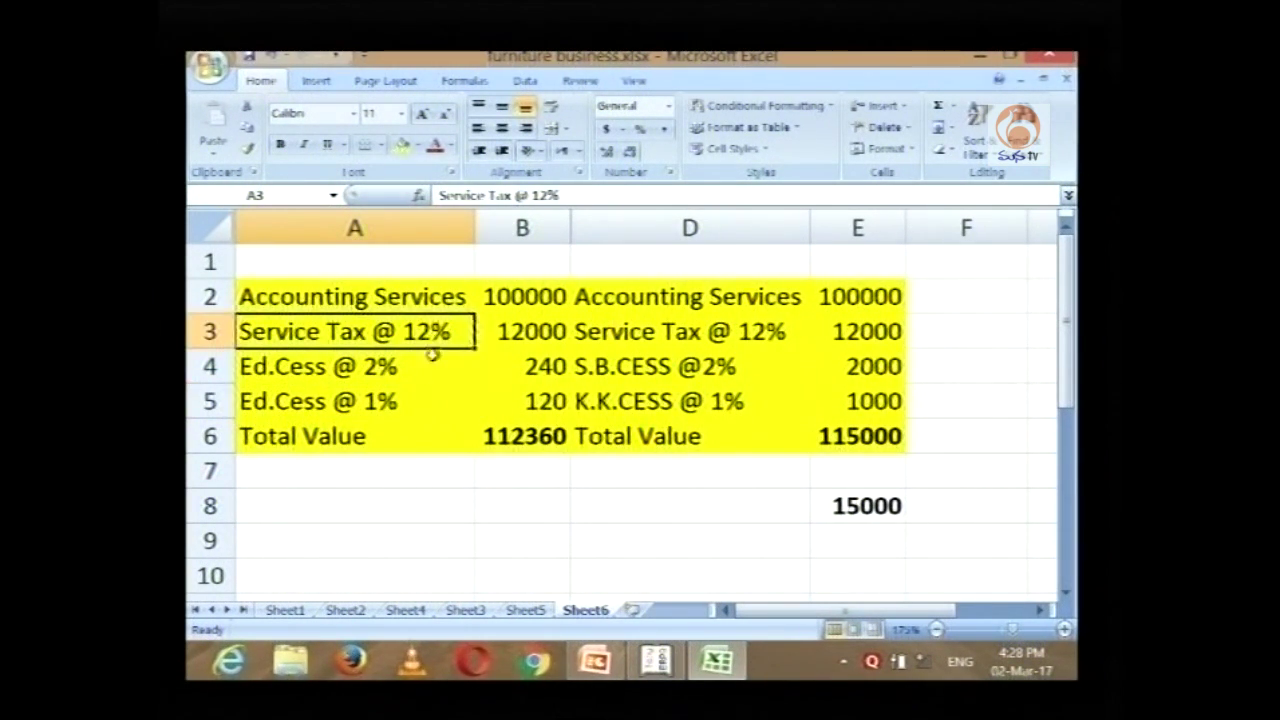
# Step: Enter =B2*12.36% in B8 to calculate the combined tax on the Accounting Services amount with Ed.Cess
pyautogui.click(451, 510)
pyautogui.click(558, 511)
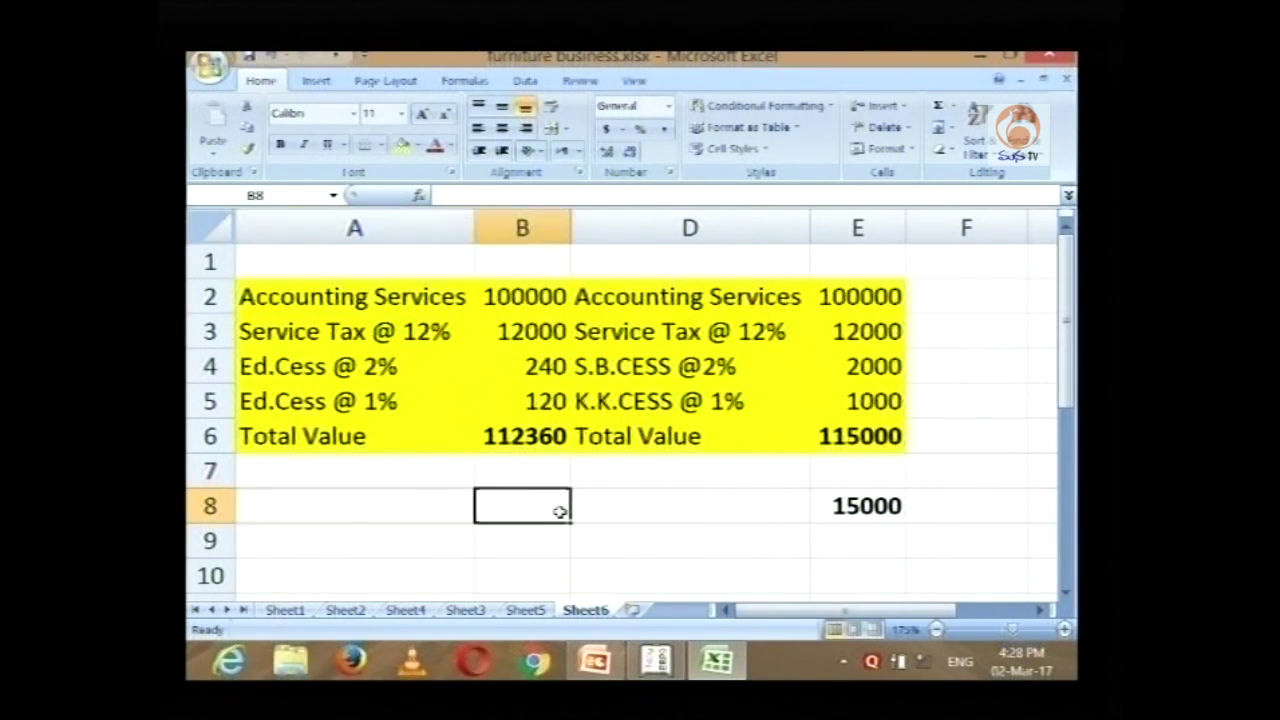
pyautogui.write('=')
pyautogui.press('Up')
pyautogui.press('Up')
pyautogui.press('Up')
pyautogui.press('Up')
pyautogui.press('Up')
pyautogui.press('Up')
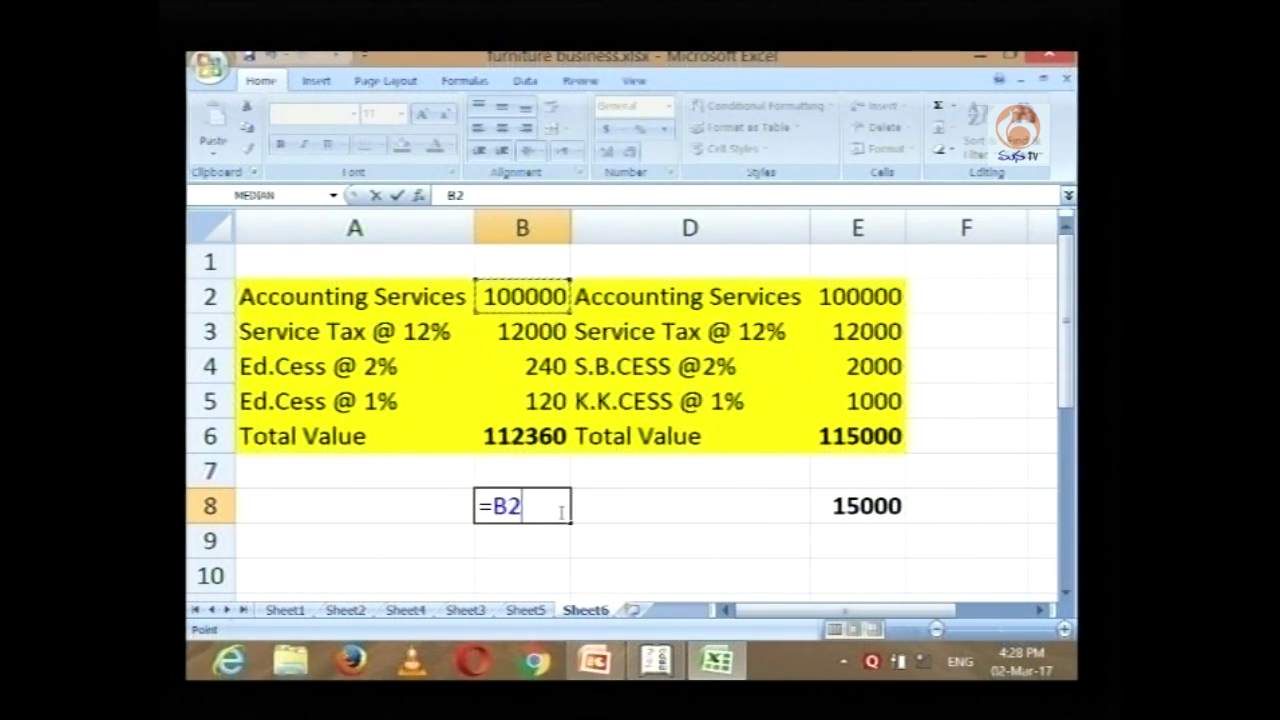
pyautogui.write('*12.36%')
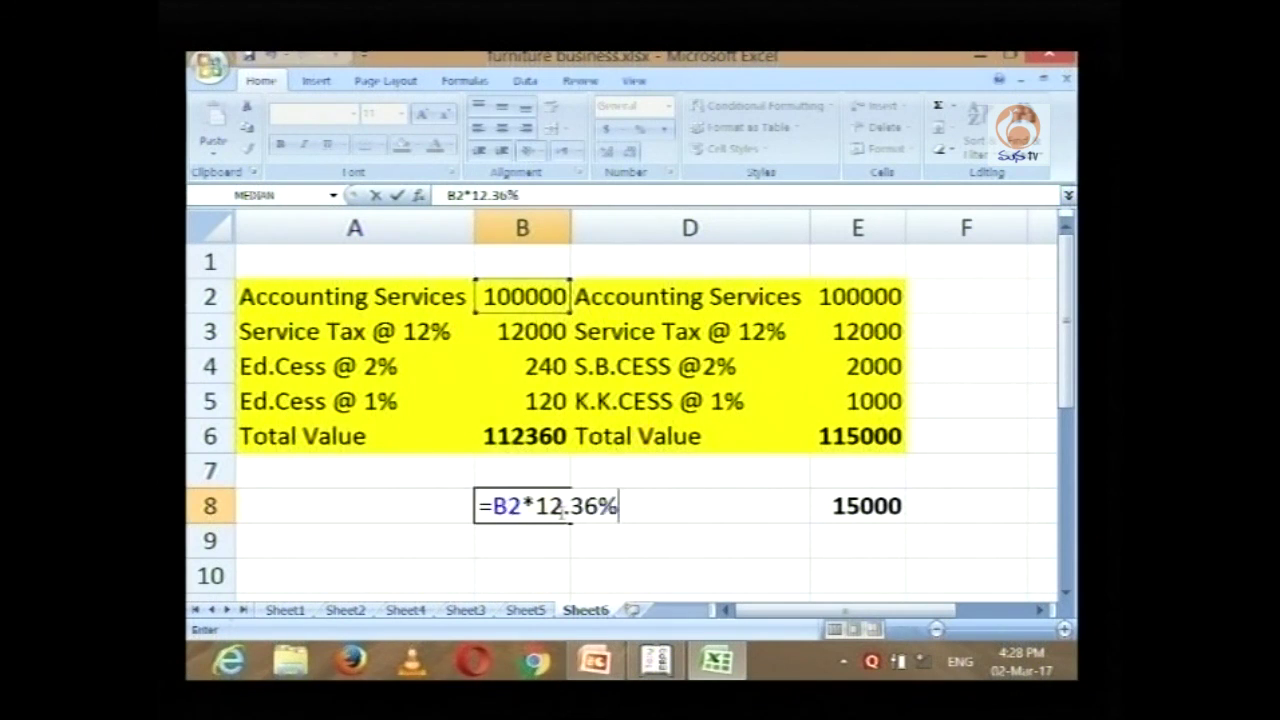
pyautogui.press('Return')
pyautogui.click(561, 508)
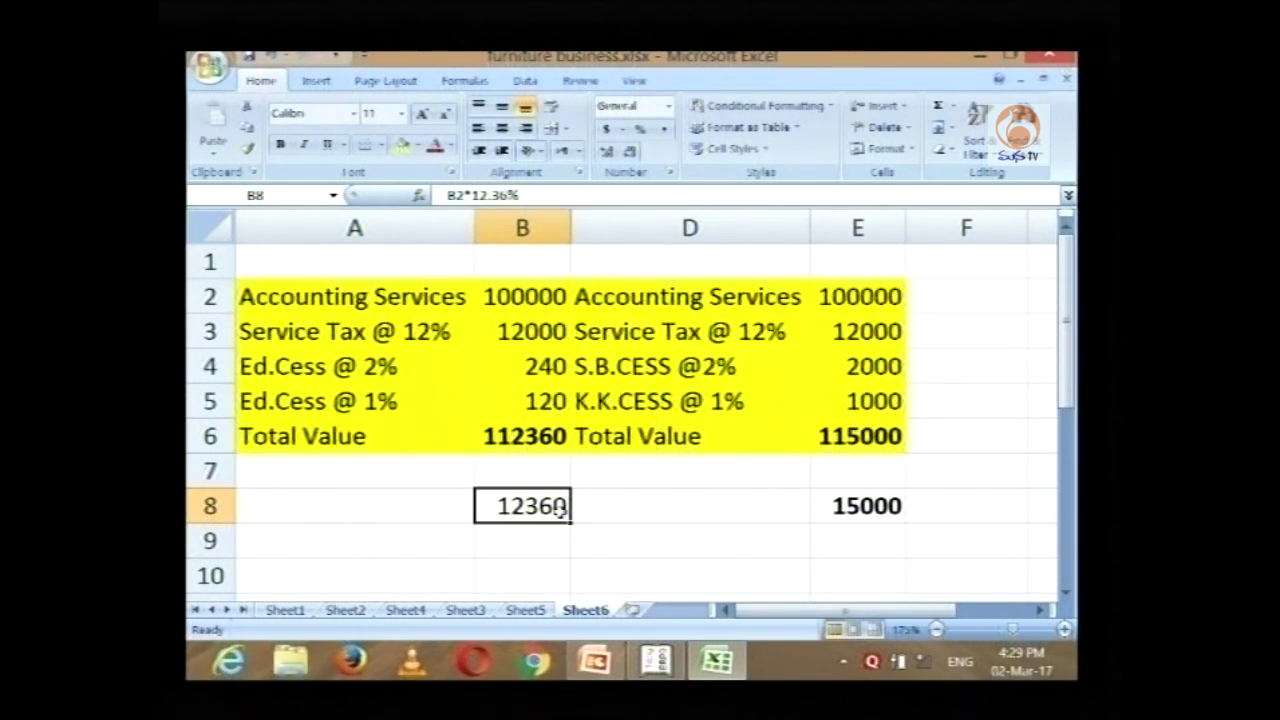
# Step: Enter =B3+B4+B5 in A8 to add the service tax and both Ed.Cess amounts
pyautogui.click(530, 331)
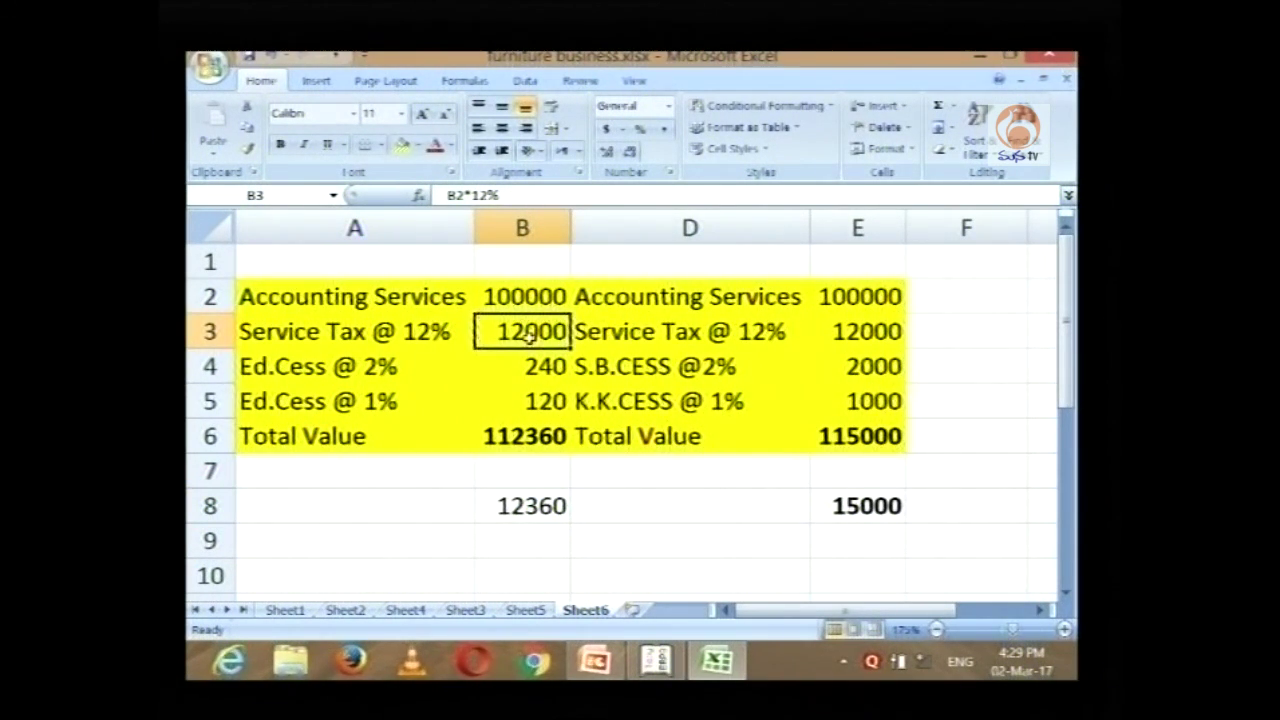
pyautogui.click(413, 509)
pyautogui.write('=')
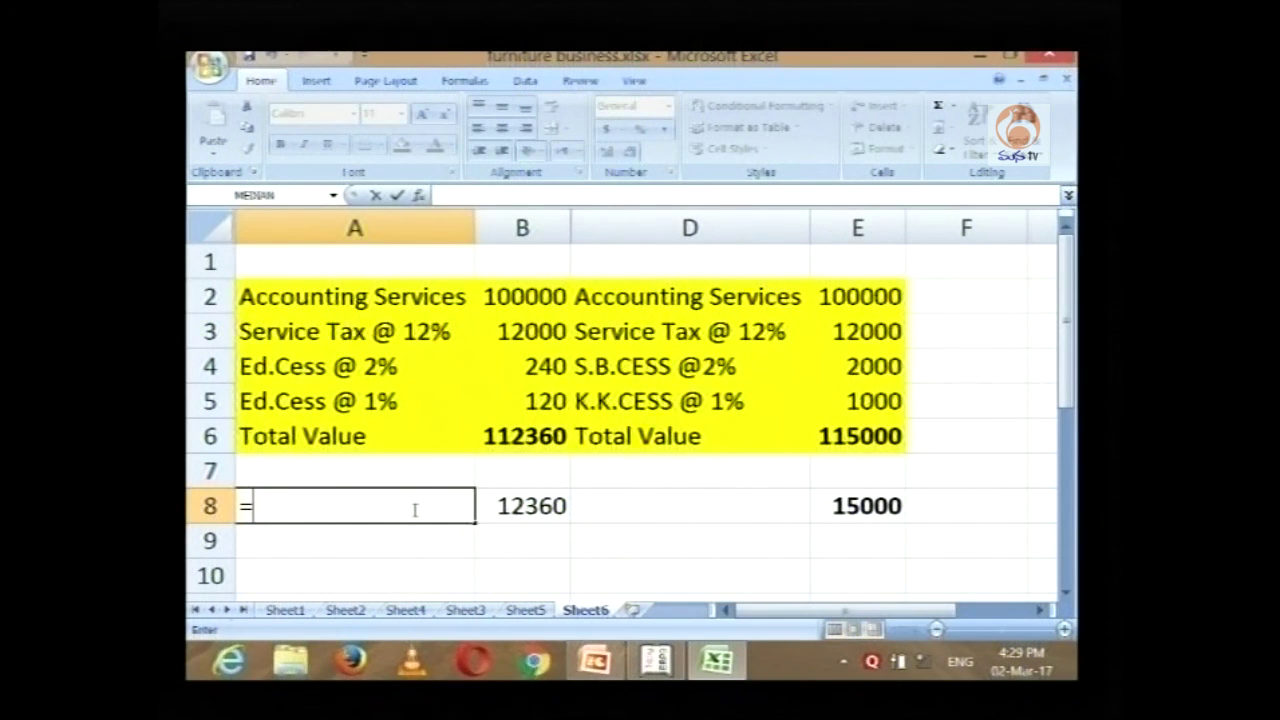
pyautogui.press('Right')
pyautogui.press('Up')
pyautogui.press('Up')
pyautogui.press('Up')
pyautogui.press('Up')
pyautogui.press('Up')
pyautogui.write('+')
pyautogui.press('Up')
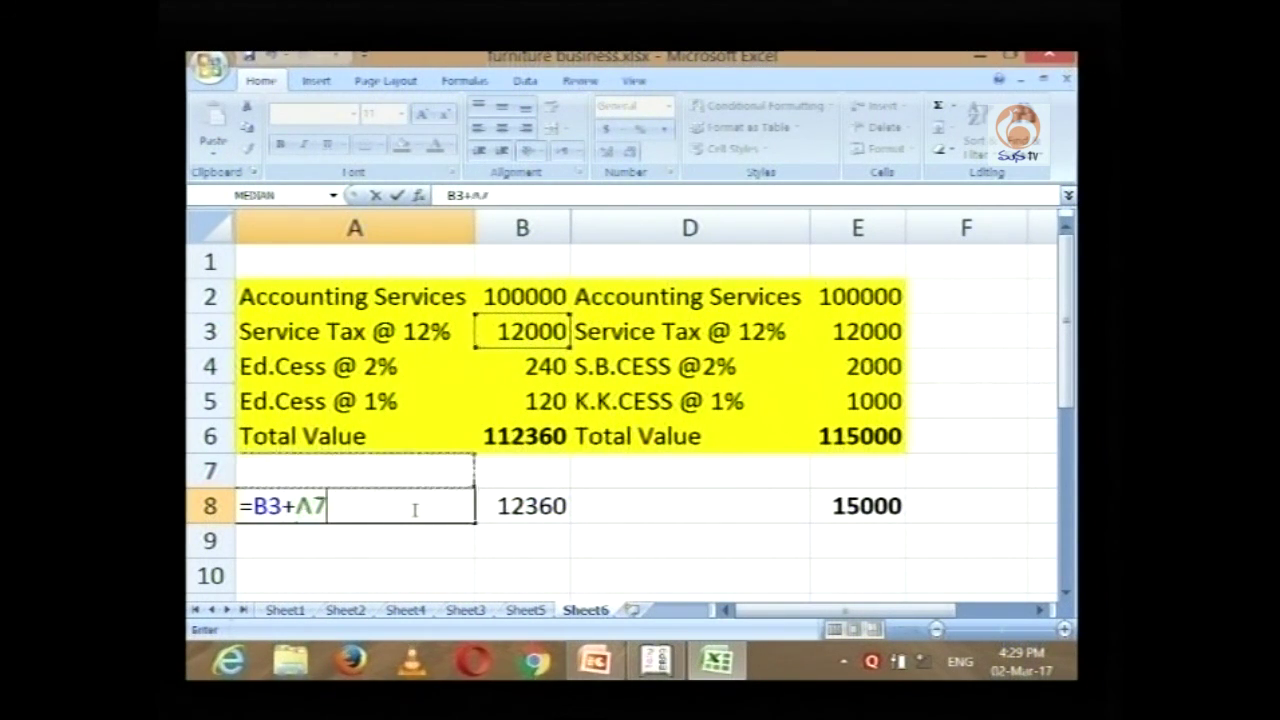
pyautogui.press('Up')
pyautogui.press('Up')
pyautogui.press('Up')
pyautogui.press('Right')
pyautogui.write('+')
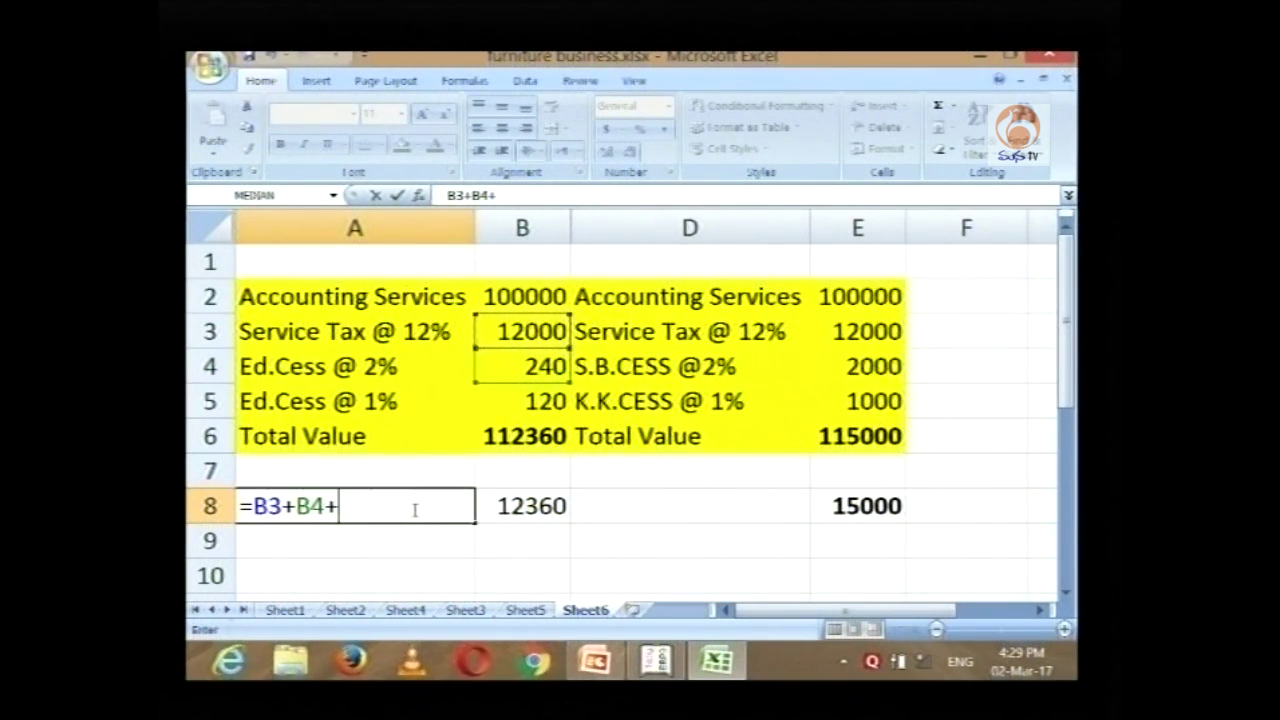
pyautogui.press('Up')
pyautogui.press('Up')
pyautogui.press('Up')
pyautogui.press('Right')
pyautogui.press('Return')
# Step: Make the combined tax figures in A8 and B8 bold
pyautogui.press('Up')
pyautogui.hotkey('ctrl', 'b')
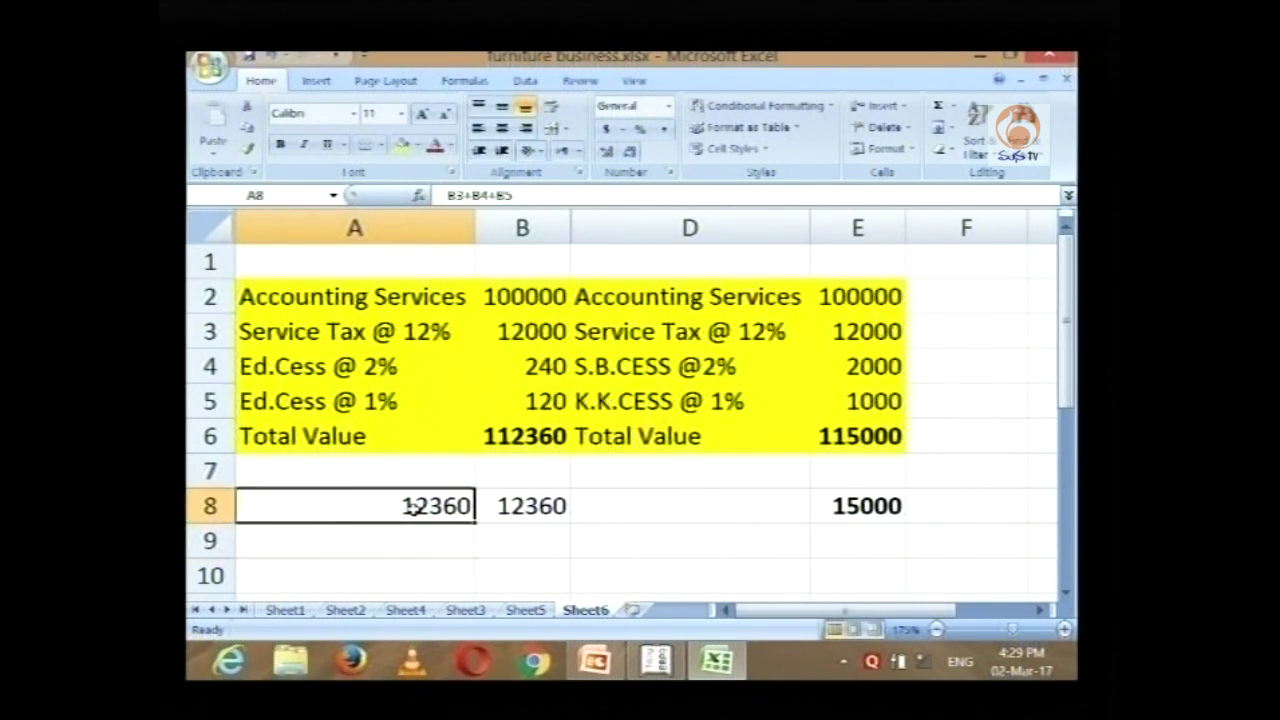
pyautogui.press('Right')
pyautogui.hotkey('ctrl', 'b')
pyautogui.press('Right')
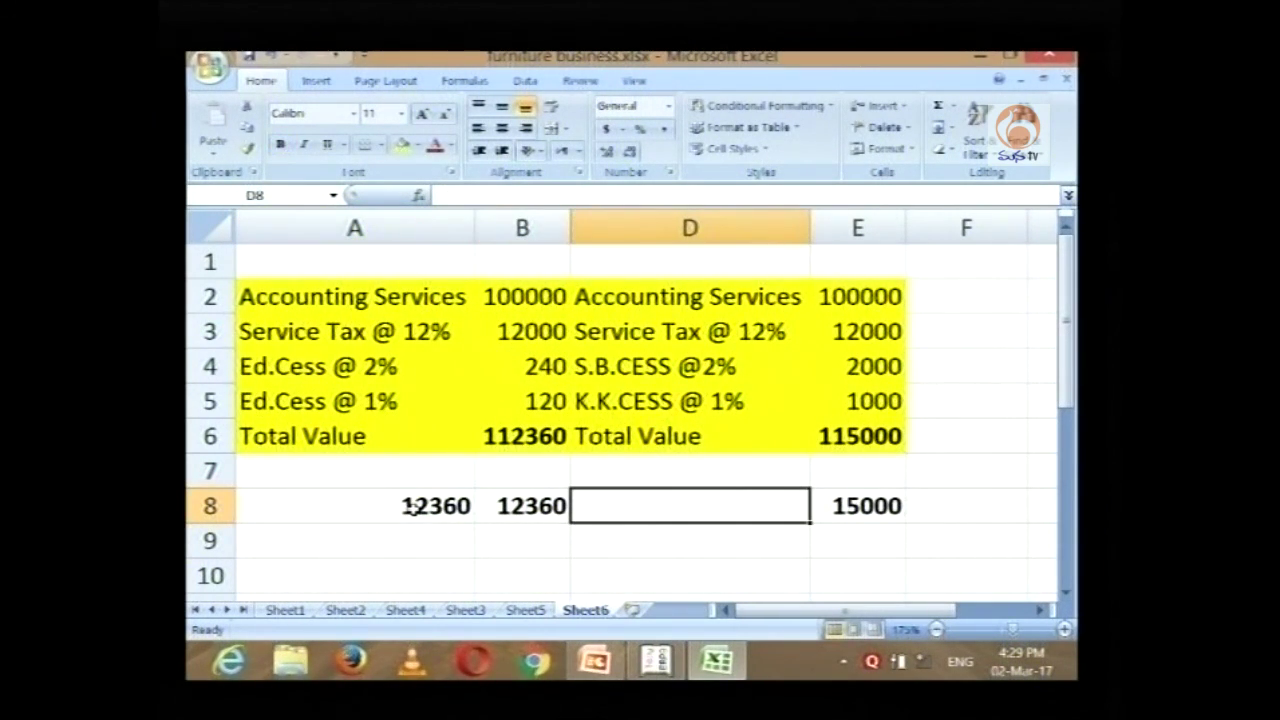
pyautogui.press('Left')
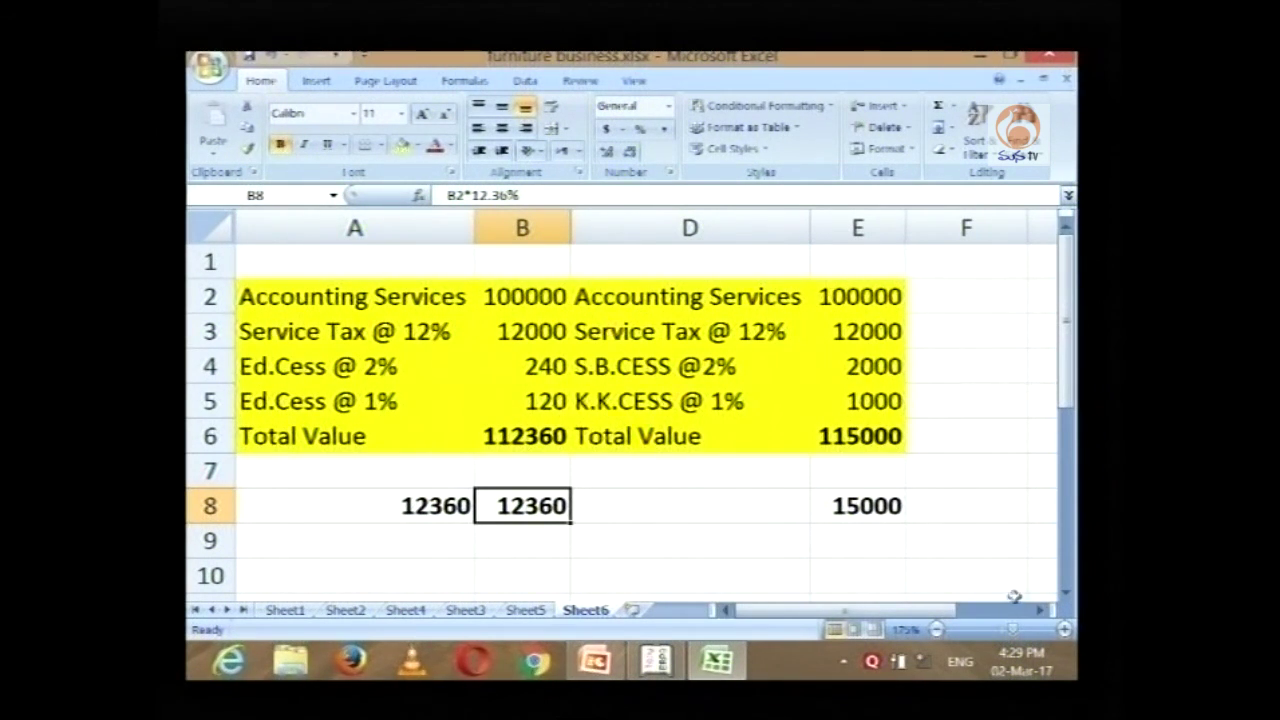
# Step: Enter the label "Transportation services" in G2 and widen column G to fit it
pyautogui.click(1040, 612)
pyautogui.click(1040, 612)
pyautogui.click(1040, 612)
pyautogui.click(1040, 612)
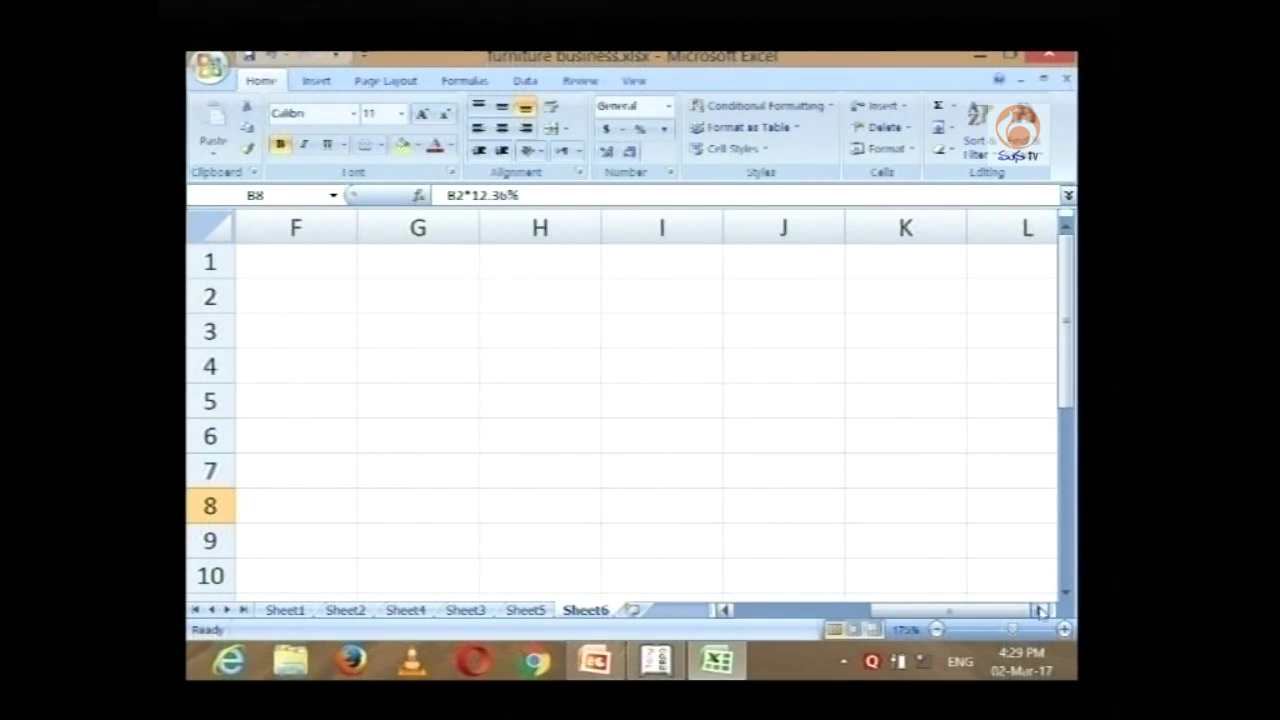
pyautogui.click(383, 308)
pyautogui.write('tRA')
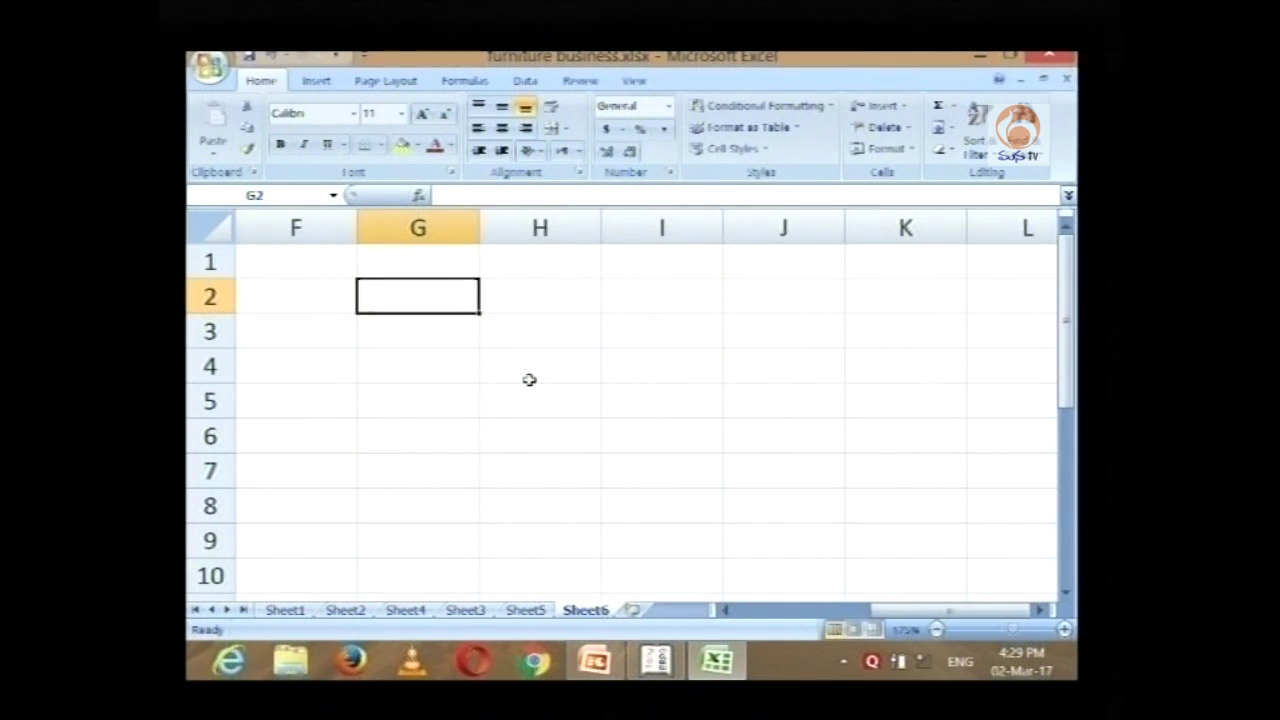
pyautogui.write('N')
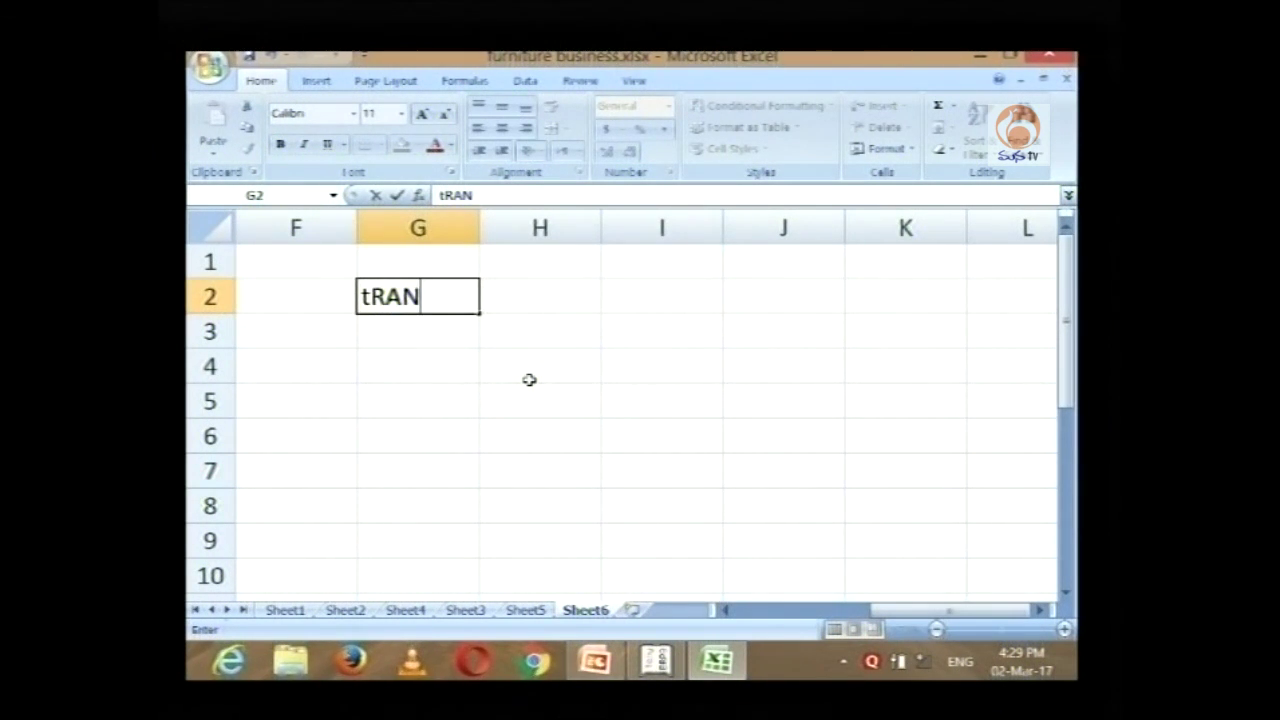
pyautogui.press('Escape')
pyautogui.write('Tr')
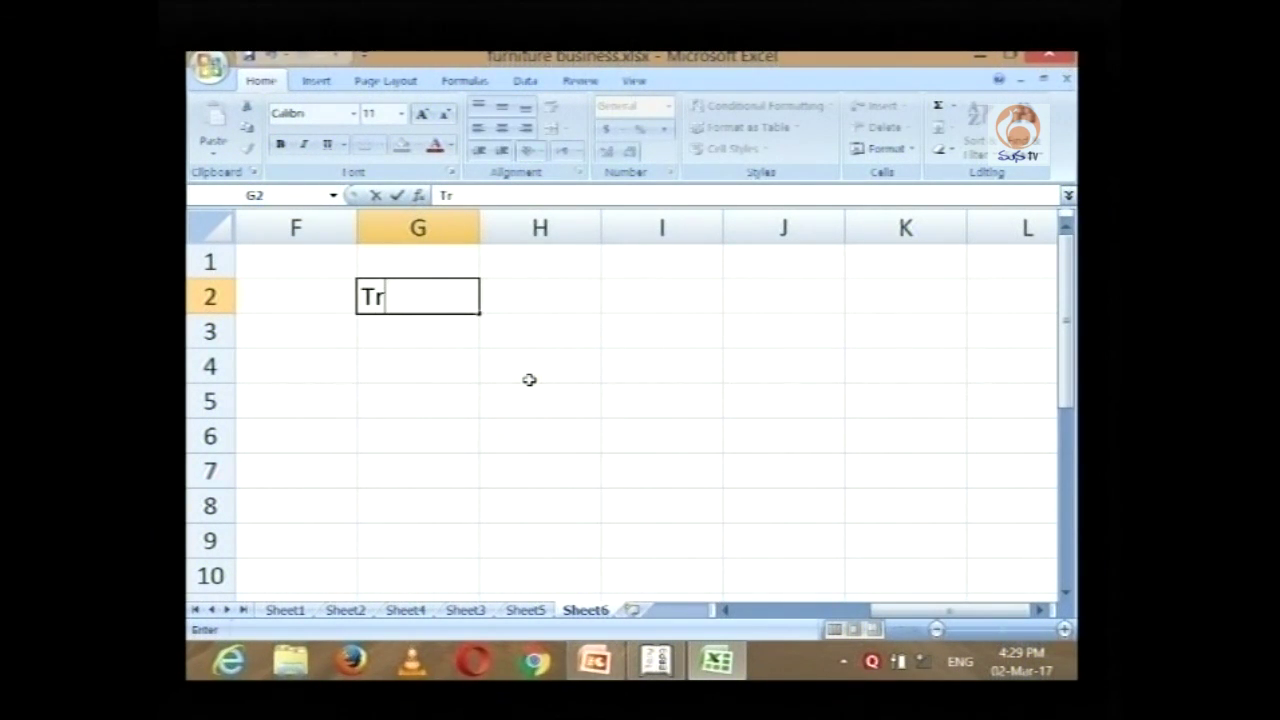
pyautogui.write('ansport')
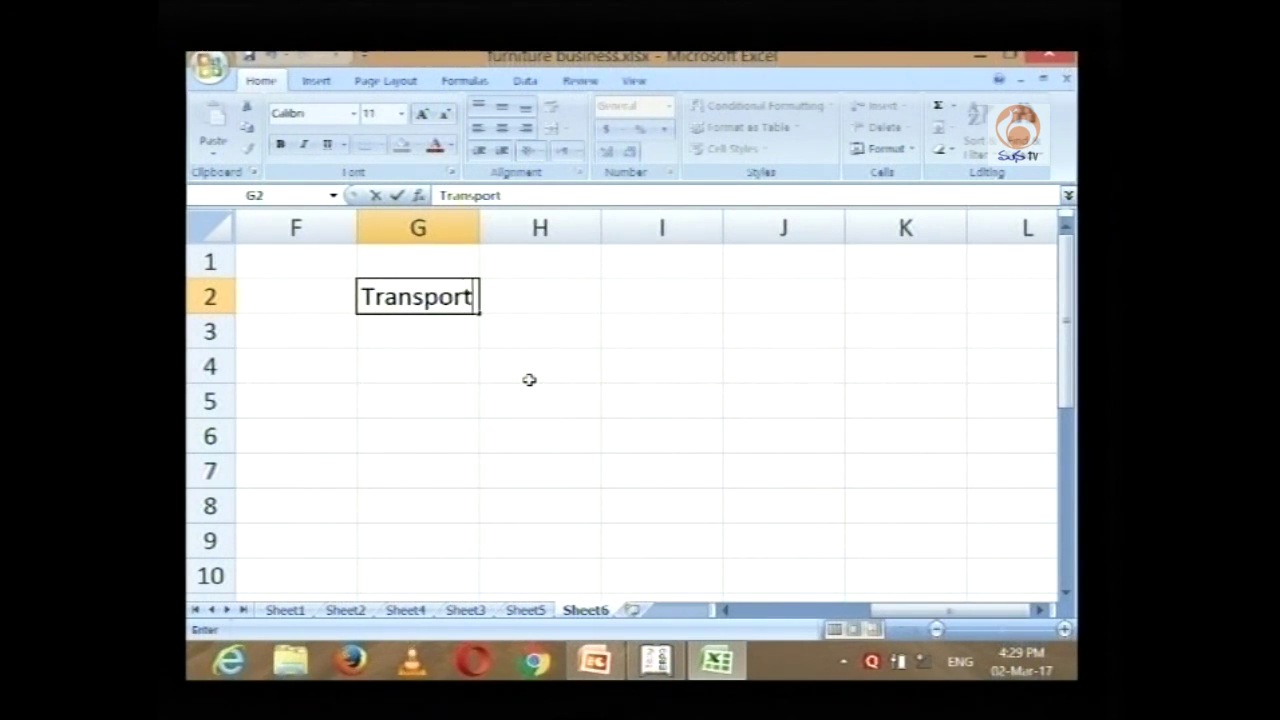
pyautogui.write('ati')
pyautogui.write('ion')
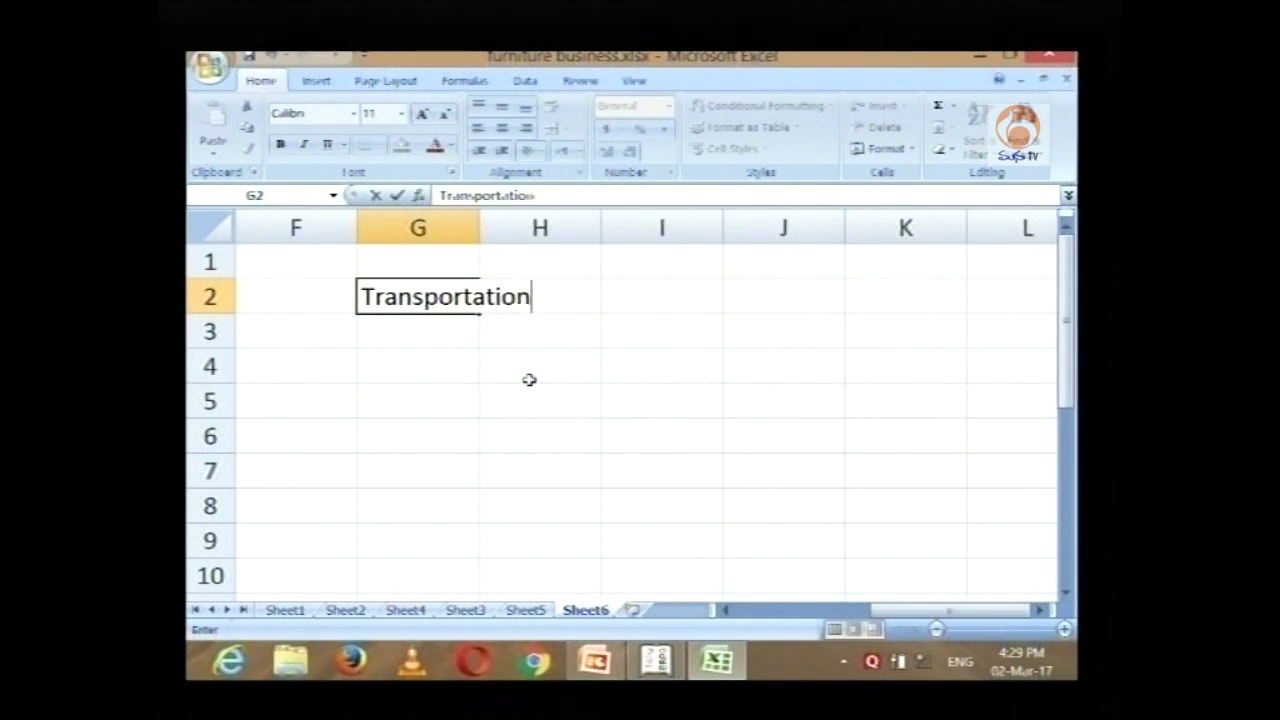
pyautogui.write(' services')
pyautogui.press('Return')
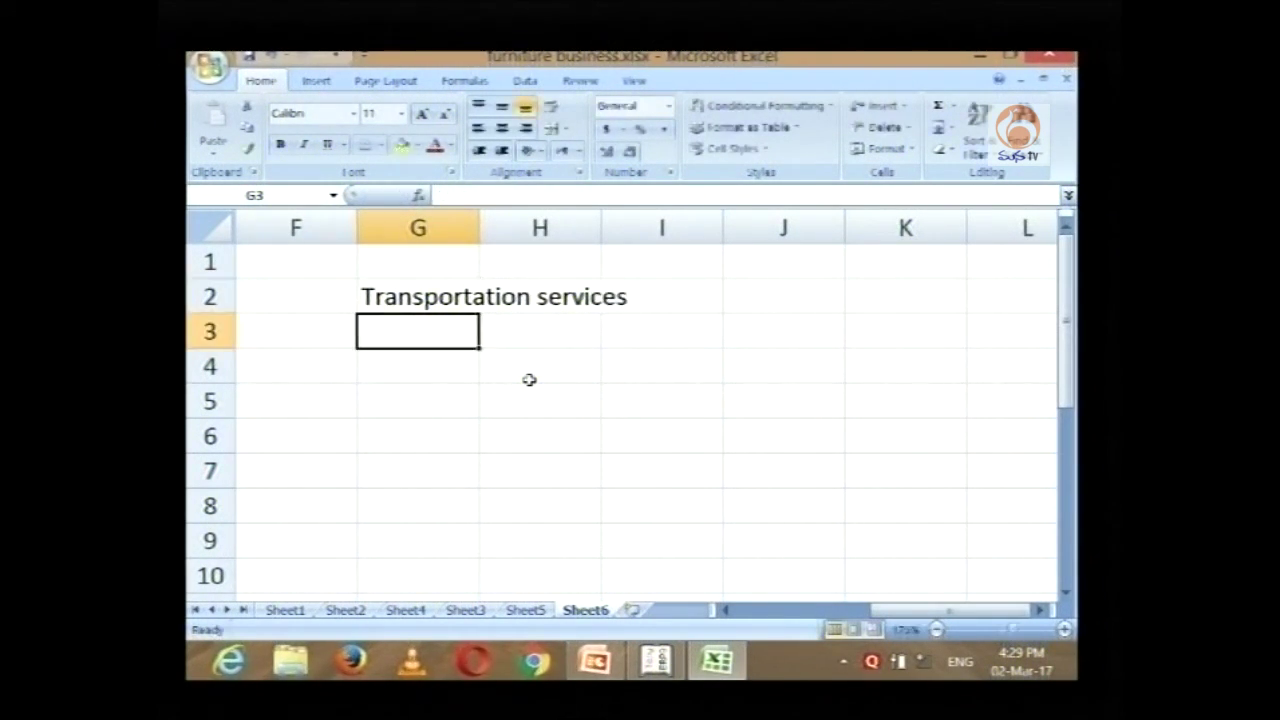
pyautogui.doubleClick(485, 222)
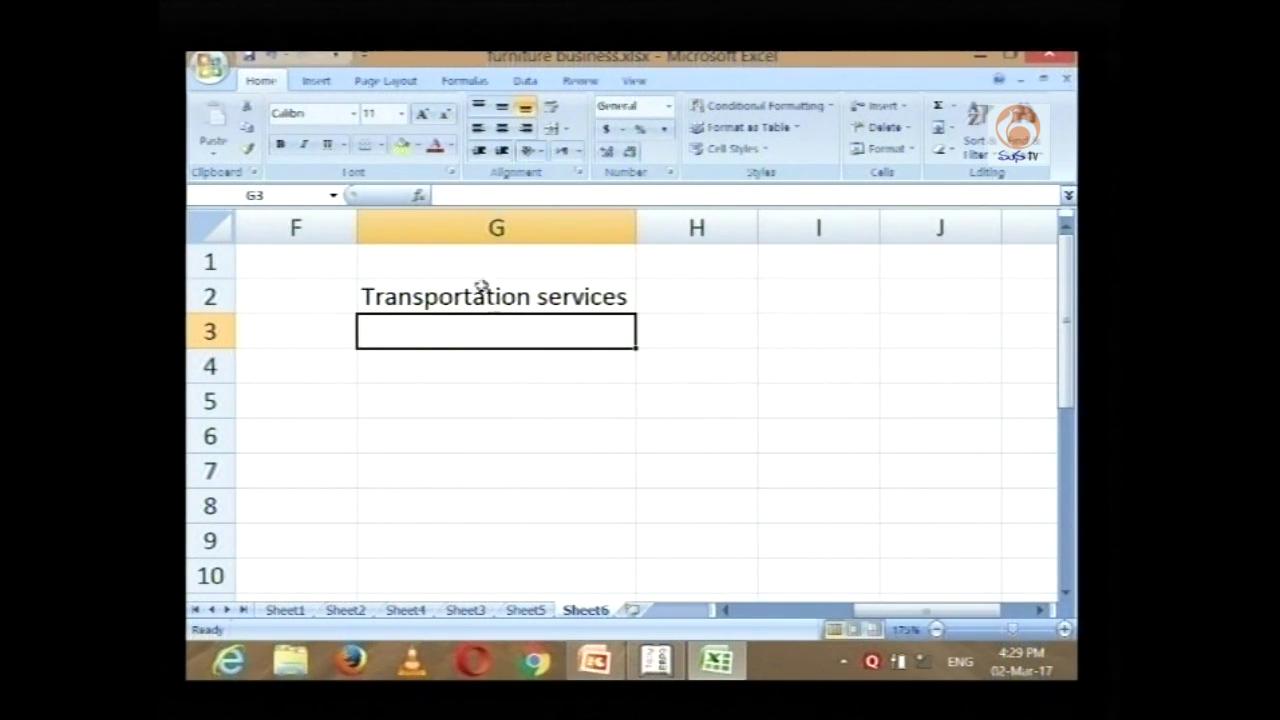
# Step: Enter the route description "From Vizag to Hyd" in G3 below the Transportation services label
pyautogui.write('From H')
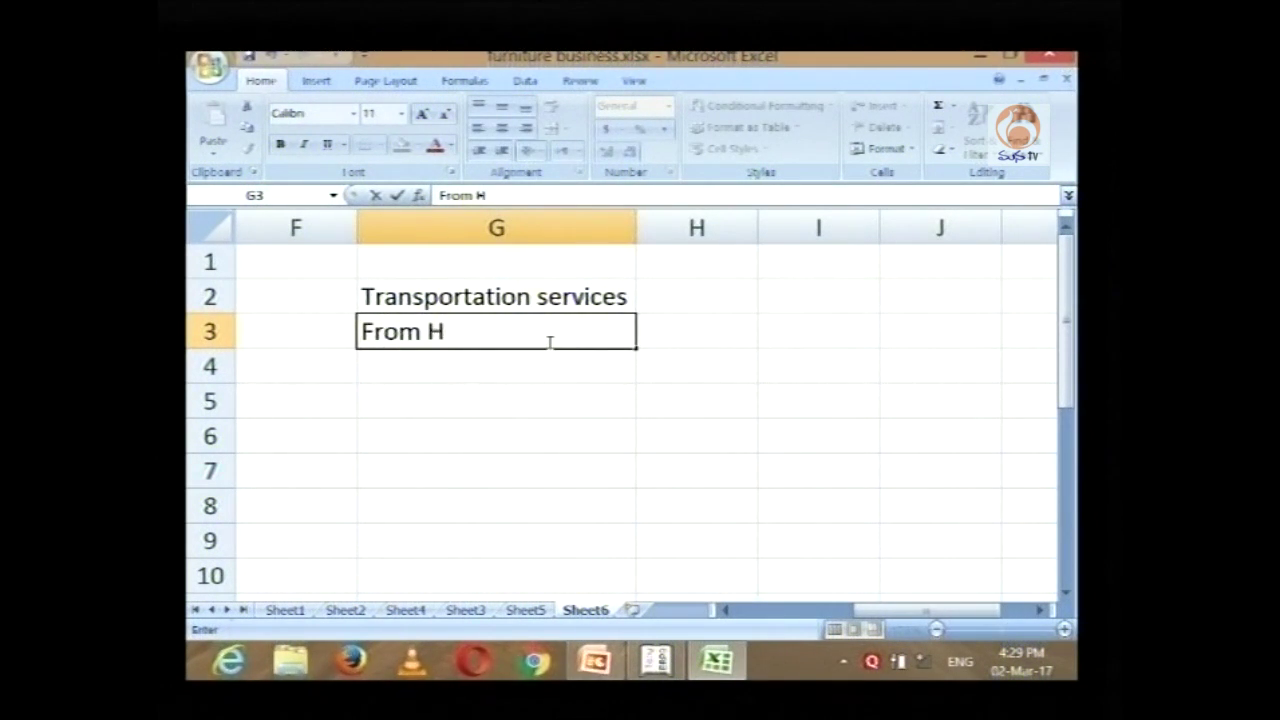
pyautogui.press('BackSpace')
pyautogui.write('Vizag')
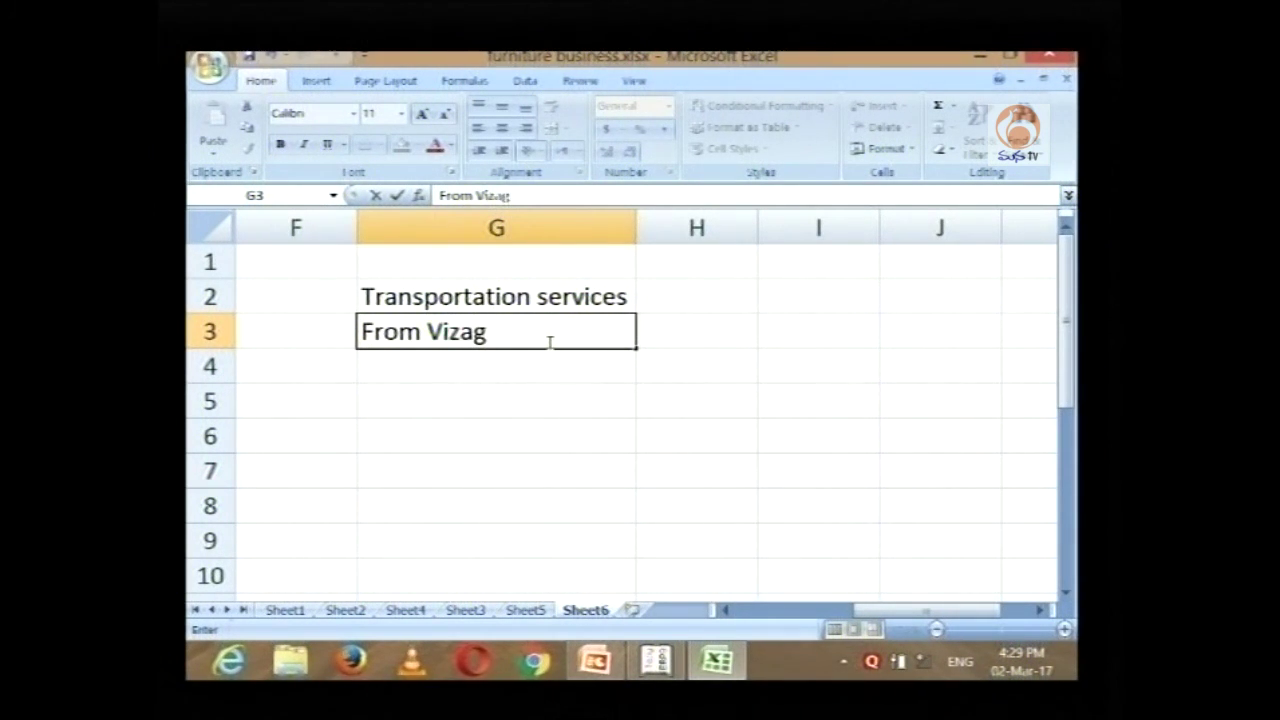
pyautogui.write(' to Hyd')
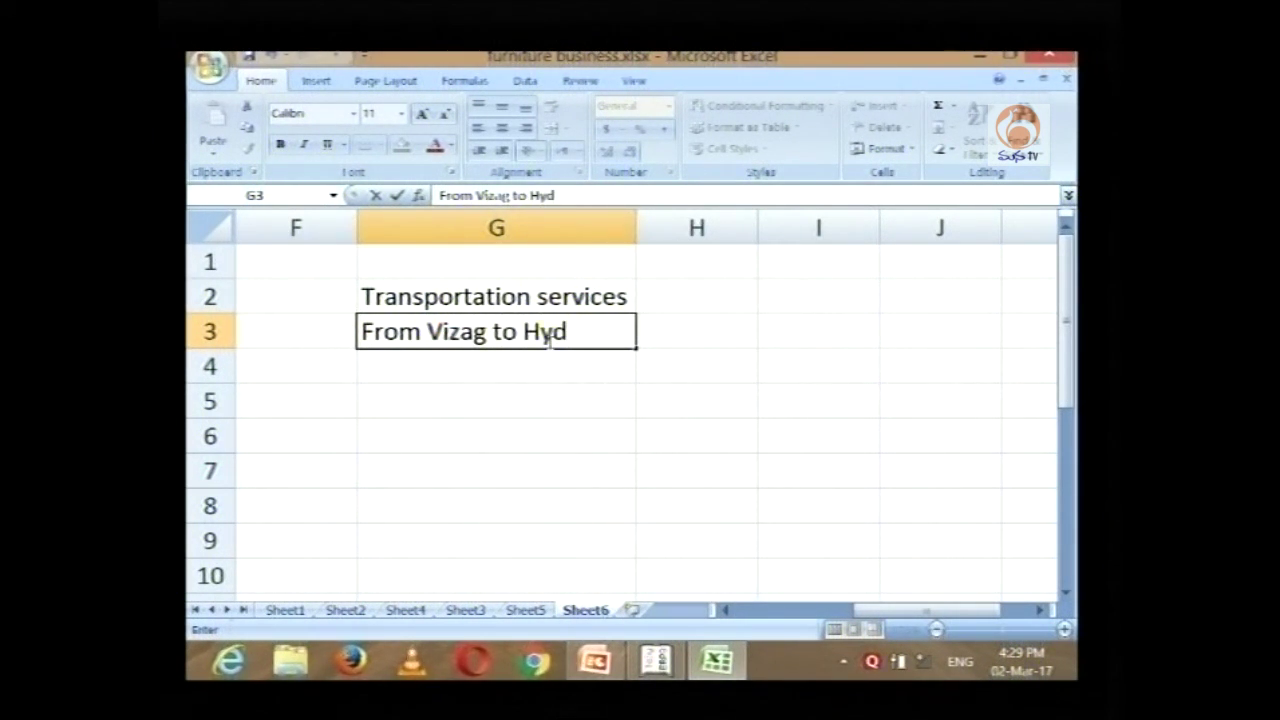
pyautogui.press('Tab')
# Step: Enter 100000 in I2 as the amount for the transportation services
pyautogui.press('Up')
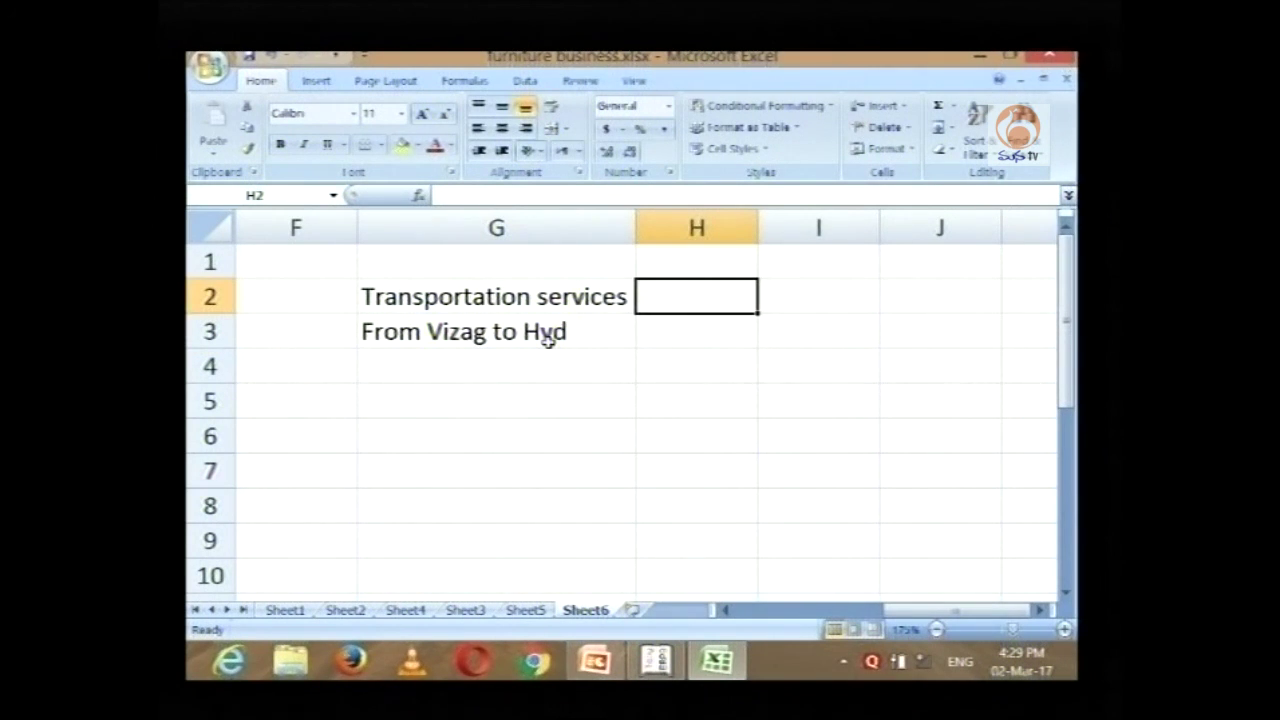
pyautogui.press('Right')
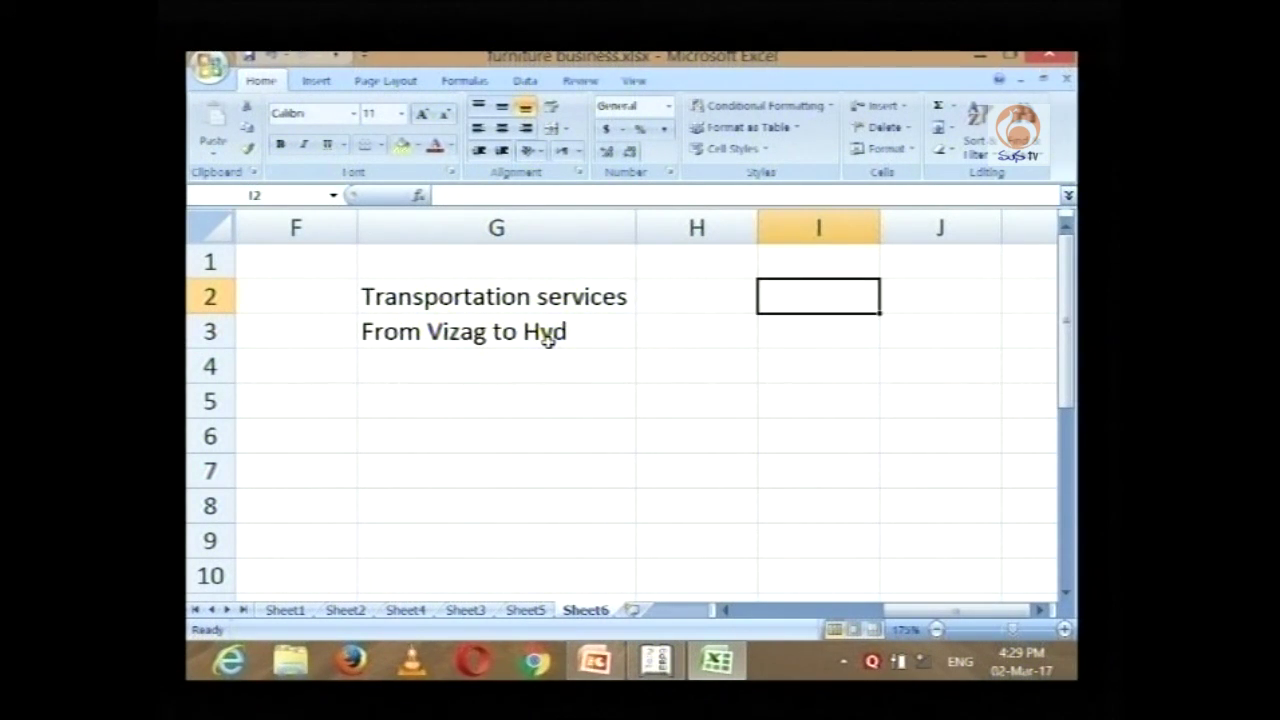
pyautogui.write('100000')
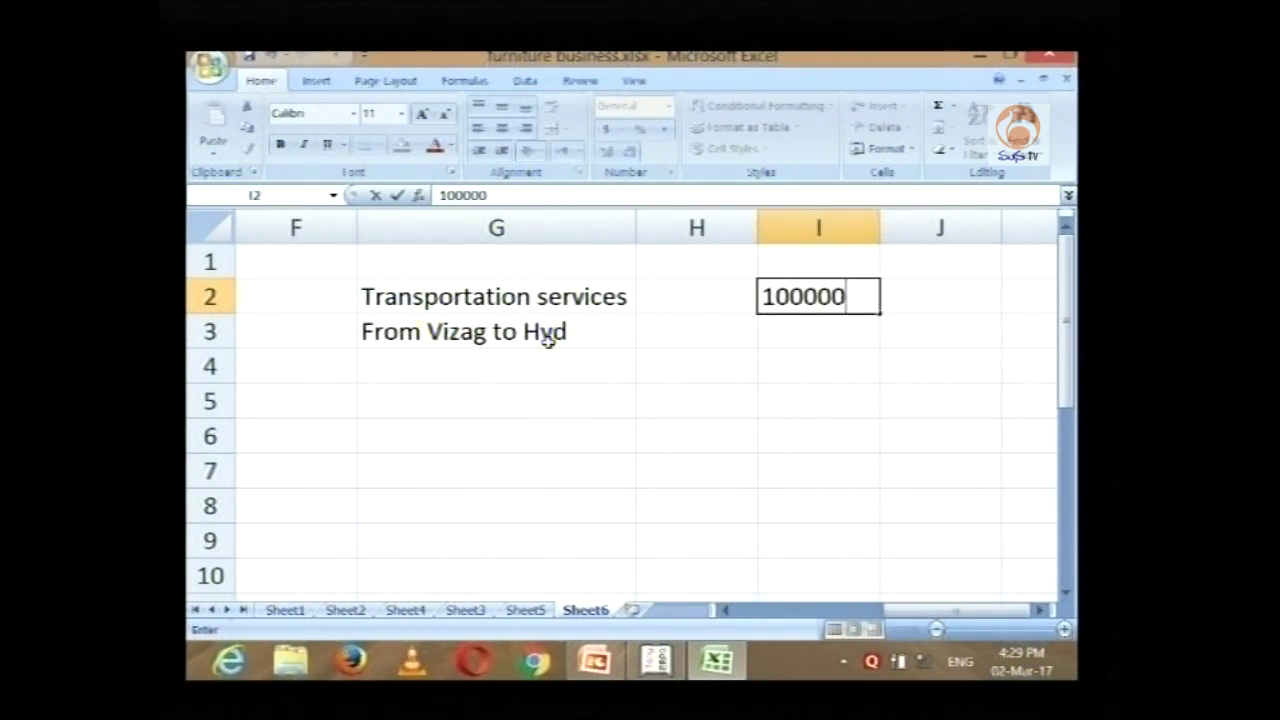
pyautogui.press('Return')
pyautogui.press('Return')
pyautogui.press('Left')
pyautogui.press('Left')
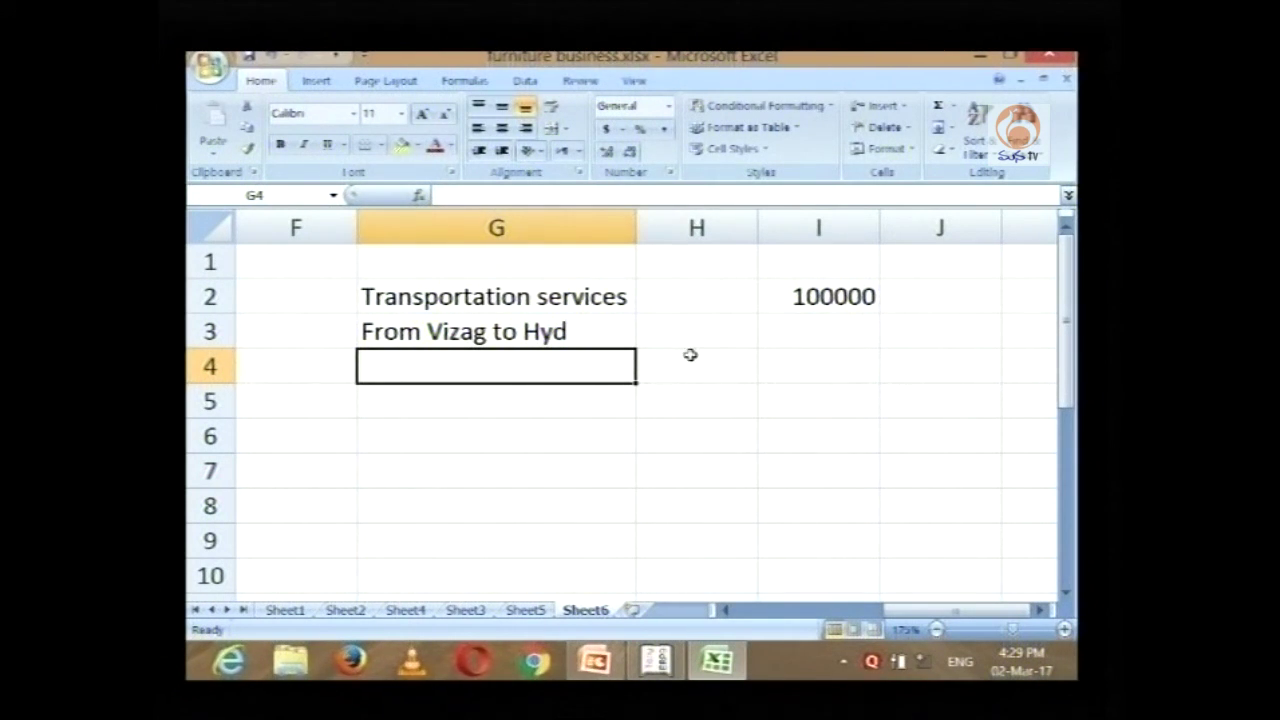
pyautogui.click(815, 295)
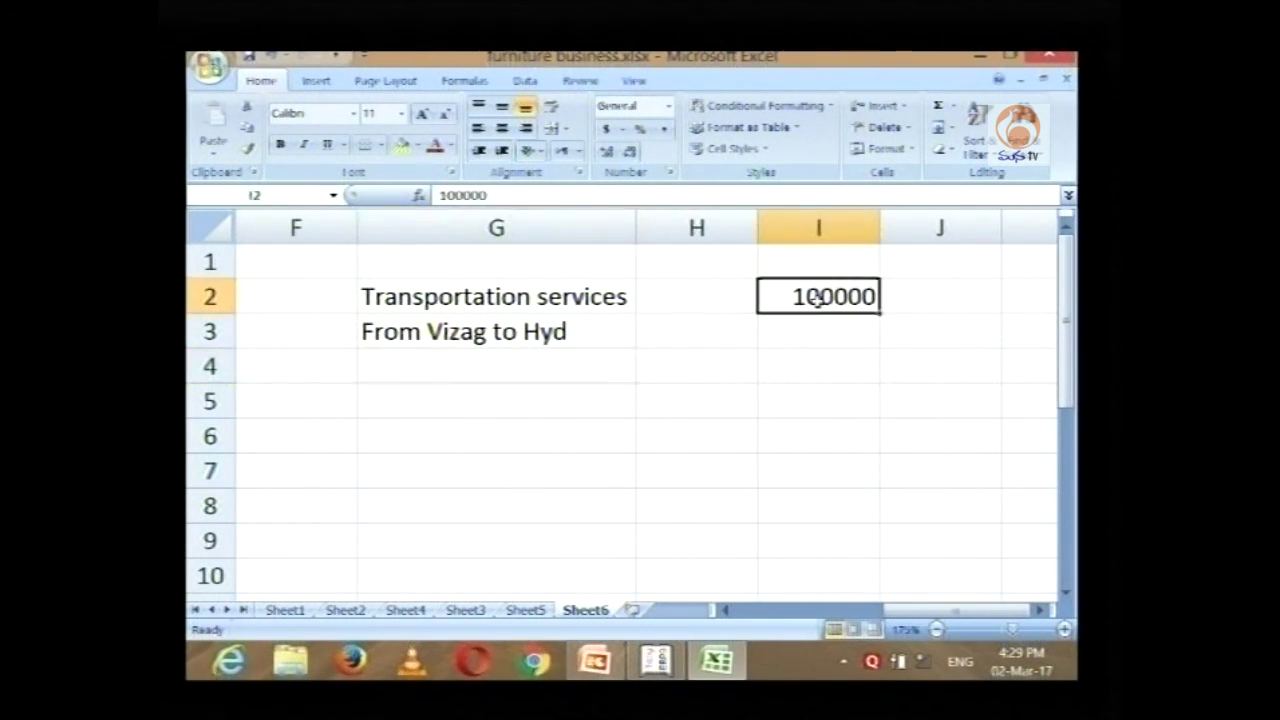
pyautogui.click(849, 399)
# Step: Enter the column heading "Ass. Value" in H2 beside the Transportation services label
pyautogui.click(690, 297)
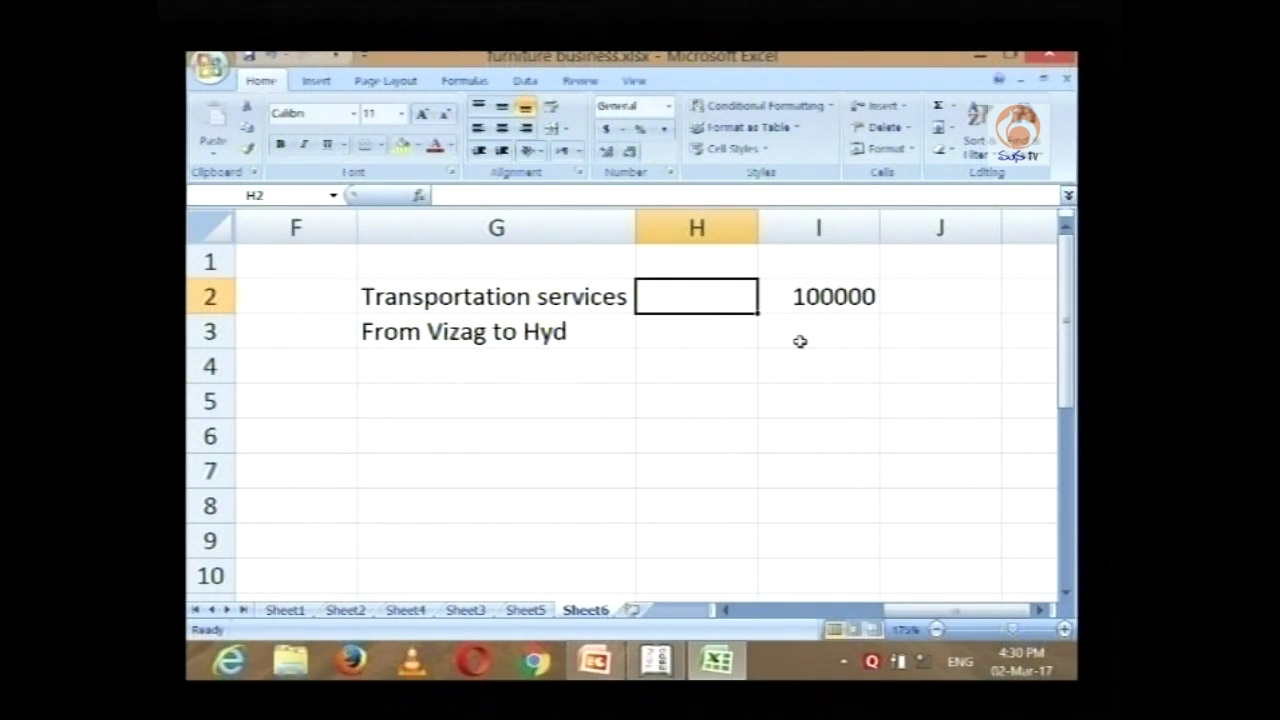
pyautogui.write('B')
pyautogui.press('BackSpace')
pyautogui.write('As')
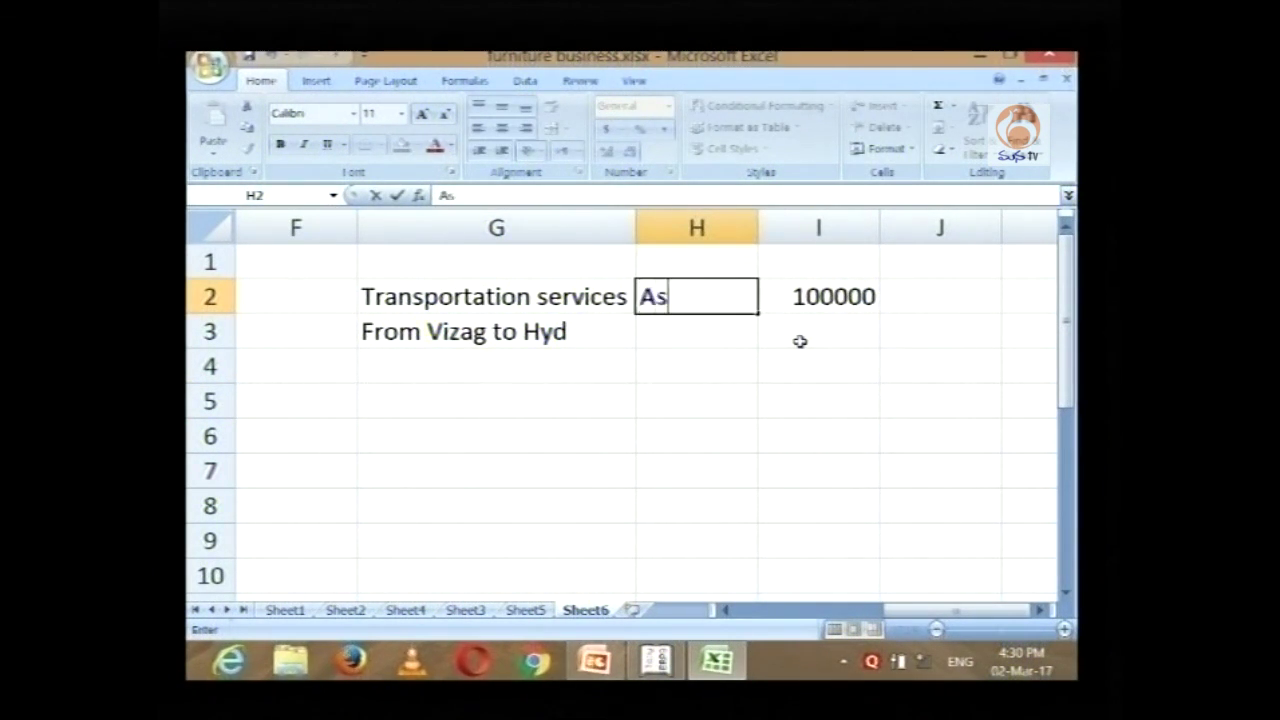
pyautogui.write('s. Vale')
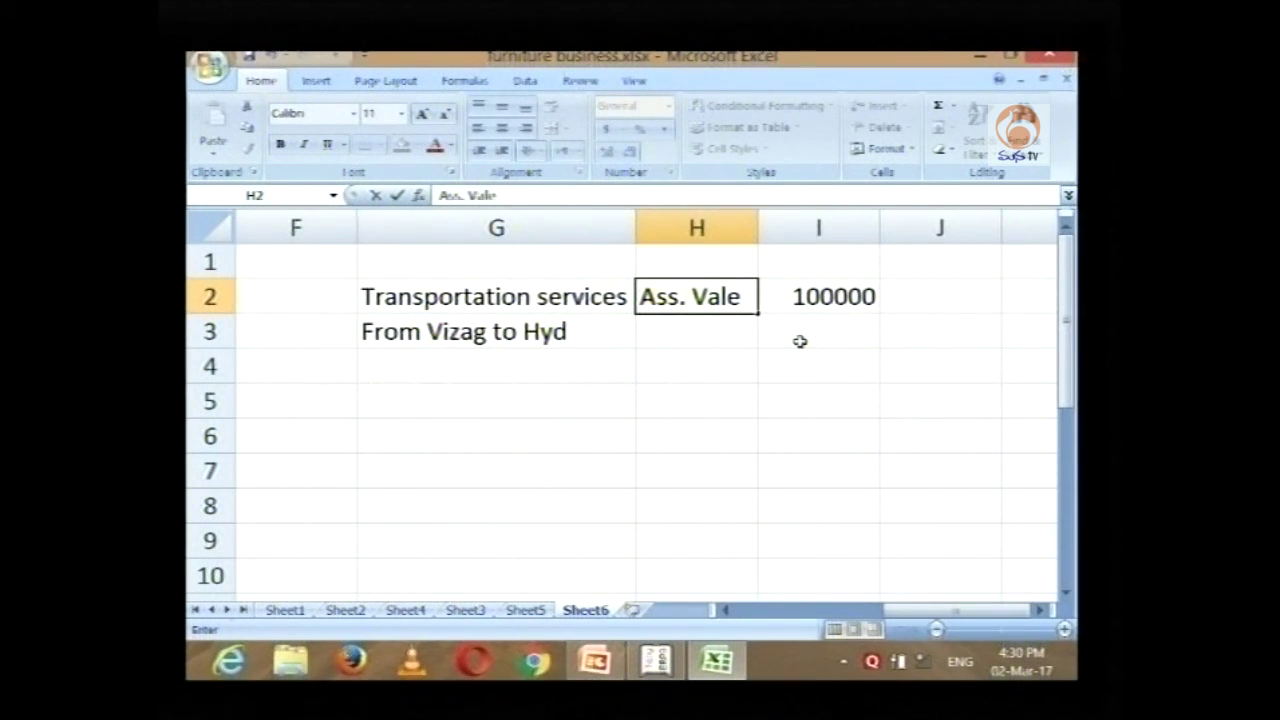
pyautogui.press('BackSpace')
pyautogui.write('ue')
pyautogui.press('Tab')
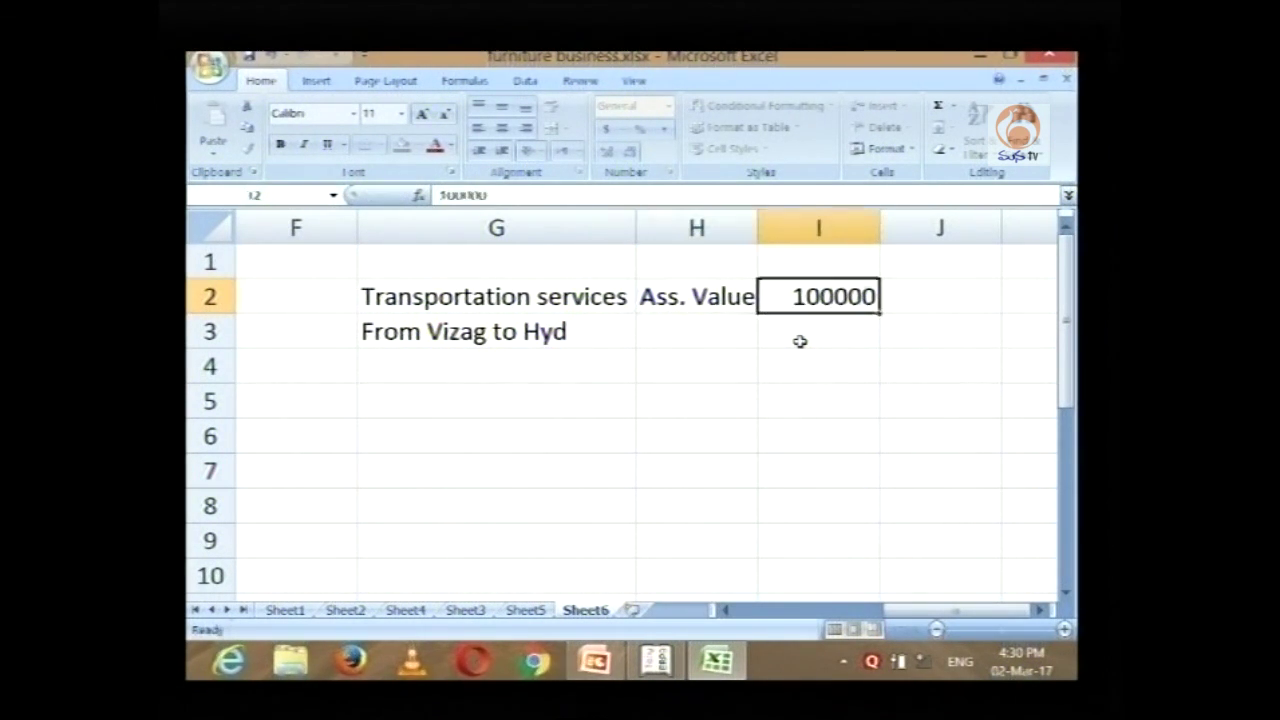
# Step: Try the heading "Taxable" in I2, discard it, and clear the amount from that cell
pyautogui.write('Taxable')
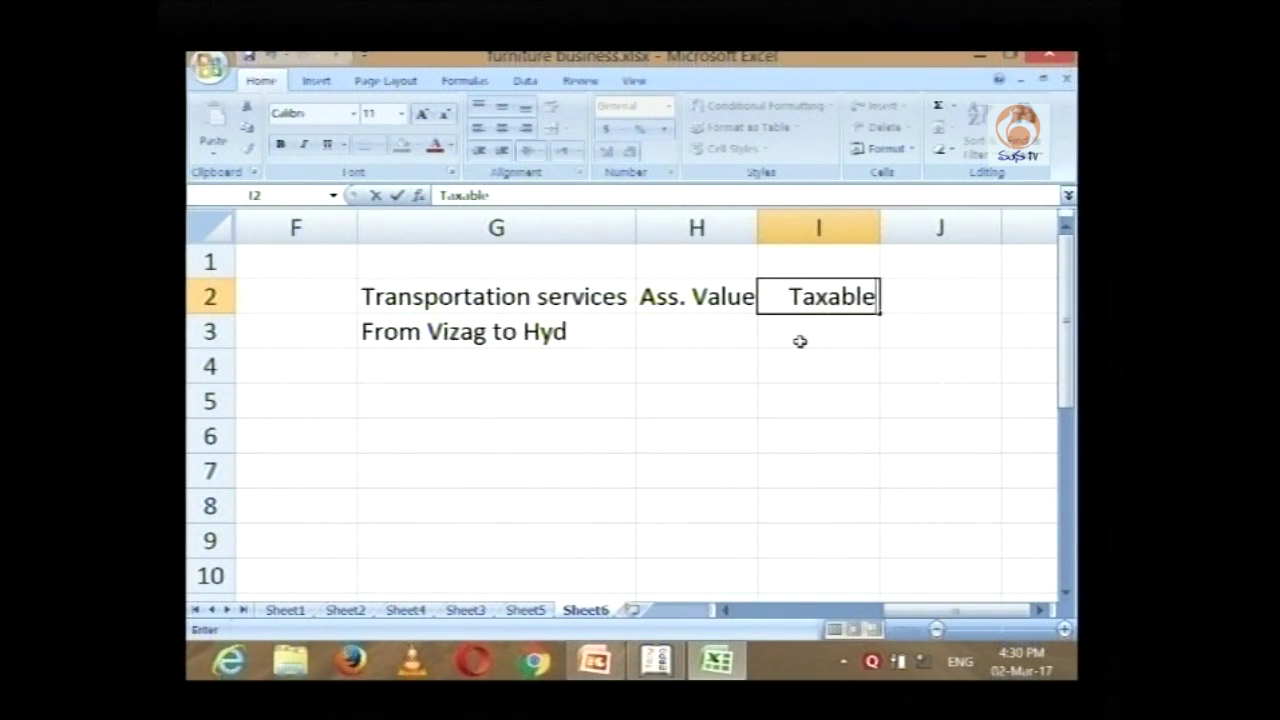
pyautogui.press('Escape')
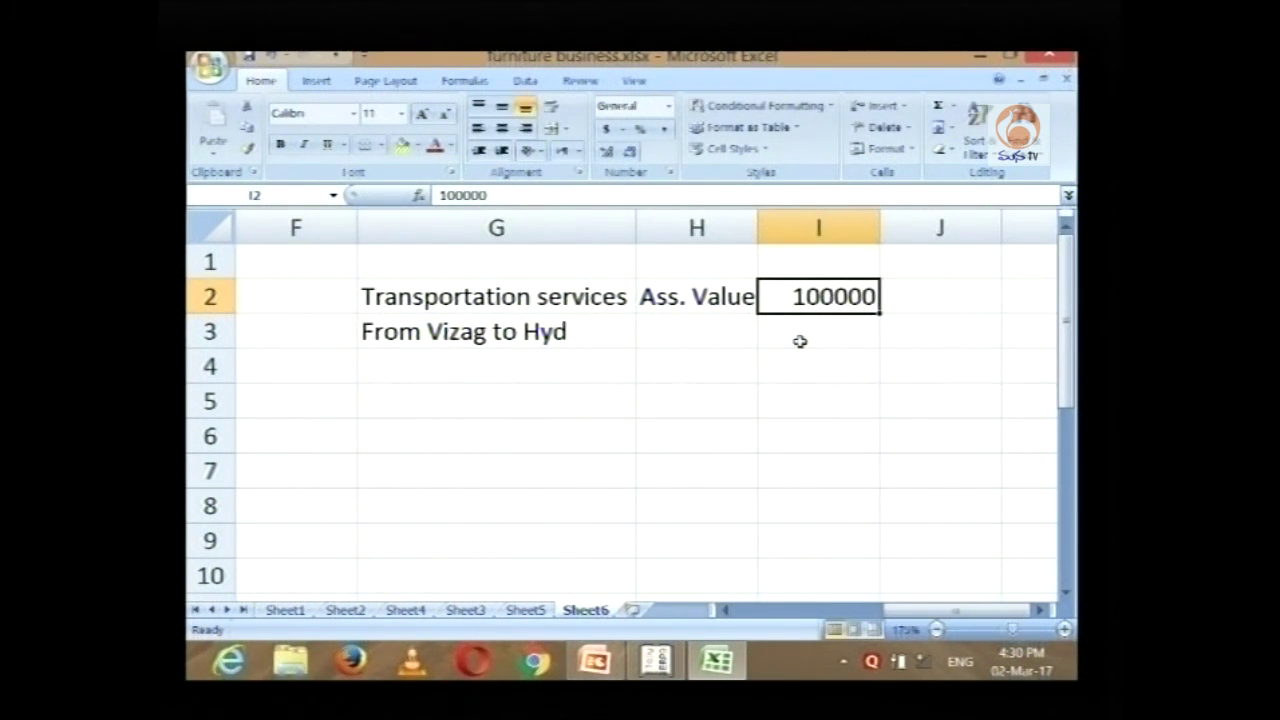
pyautogui.press('Down')
pyautogui.press('Up')
pyautogui.press('Delete')
# Step: Enter 100000 in H3 below the "Ass. Value" heading, on the row of the Vizag to Hyd route
pyautogui.press('Down')
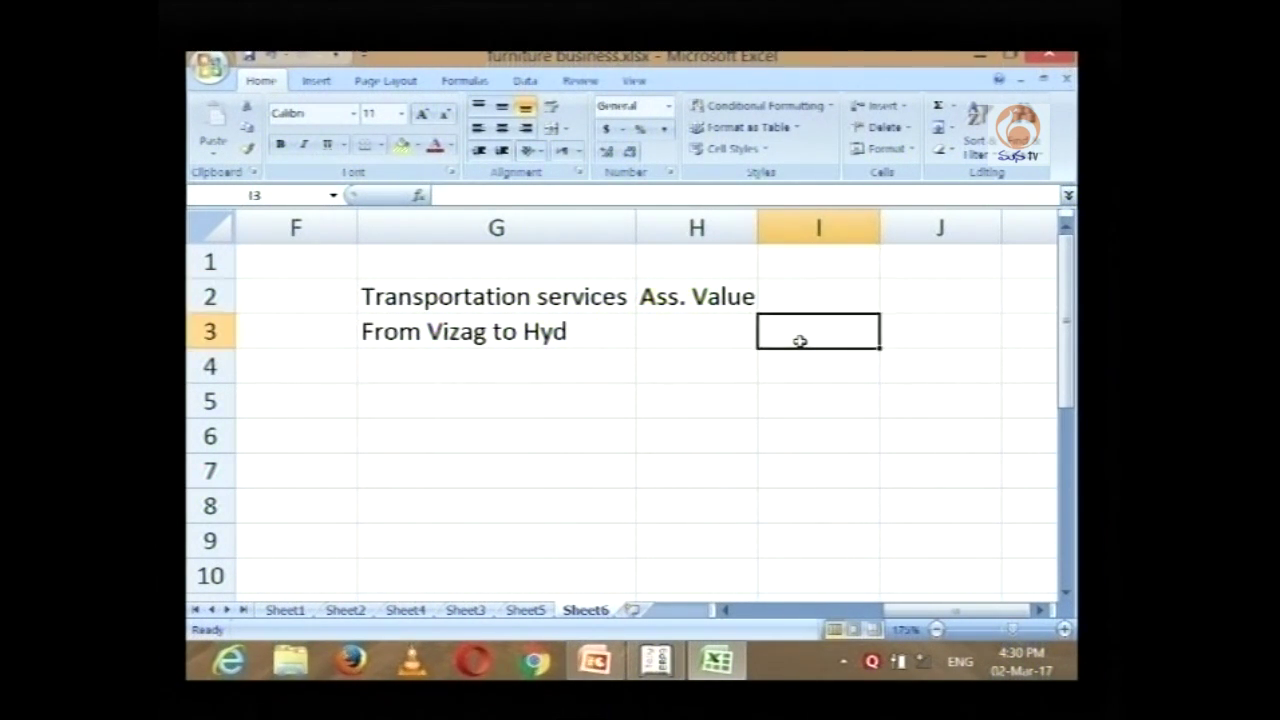
pyautogui.press('Down')
pyautogui.press('Left')
pyautogui.press('Up')
pyautogui.write('100000')
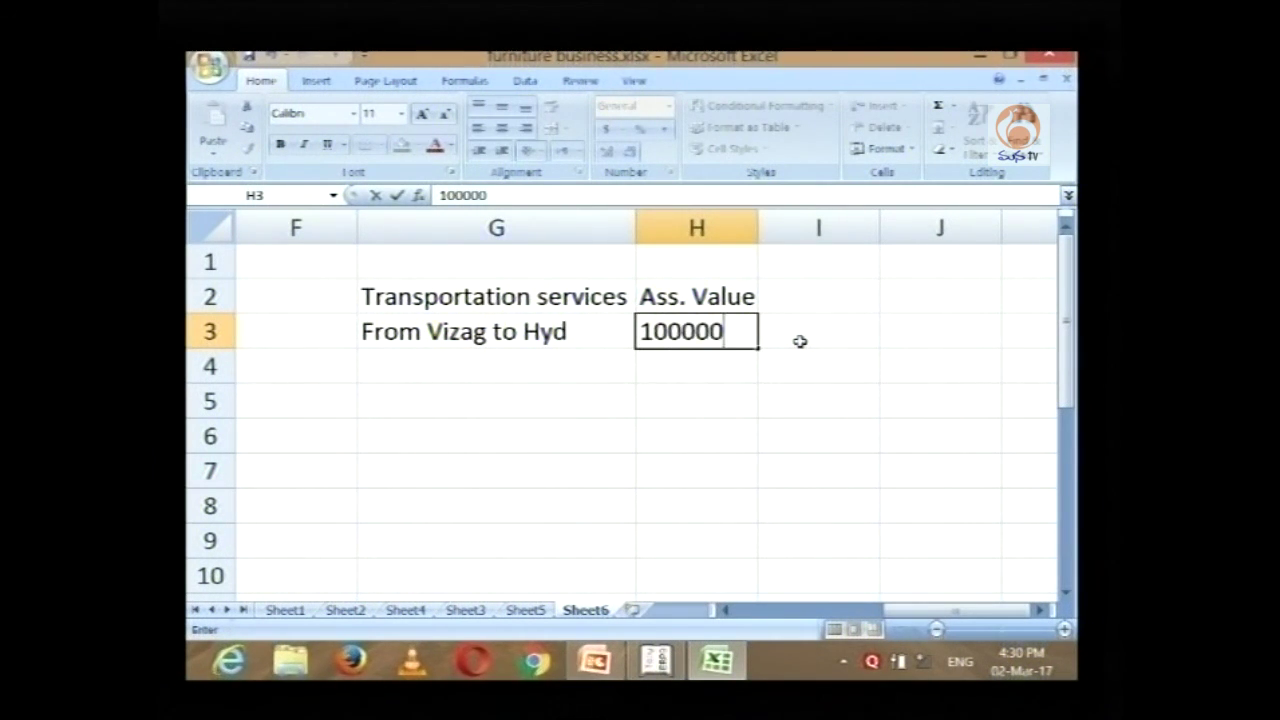
pyautogui.press('Return')
pyautogui.press('Right')
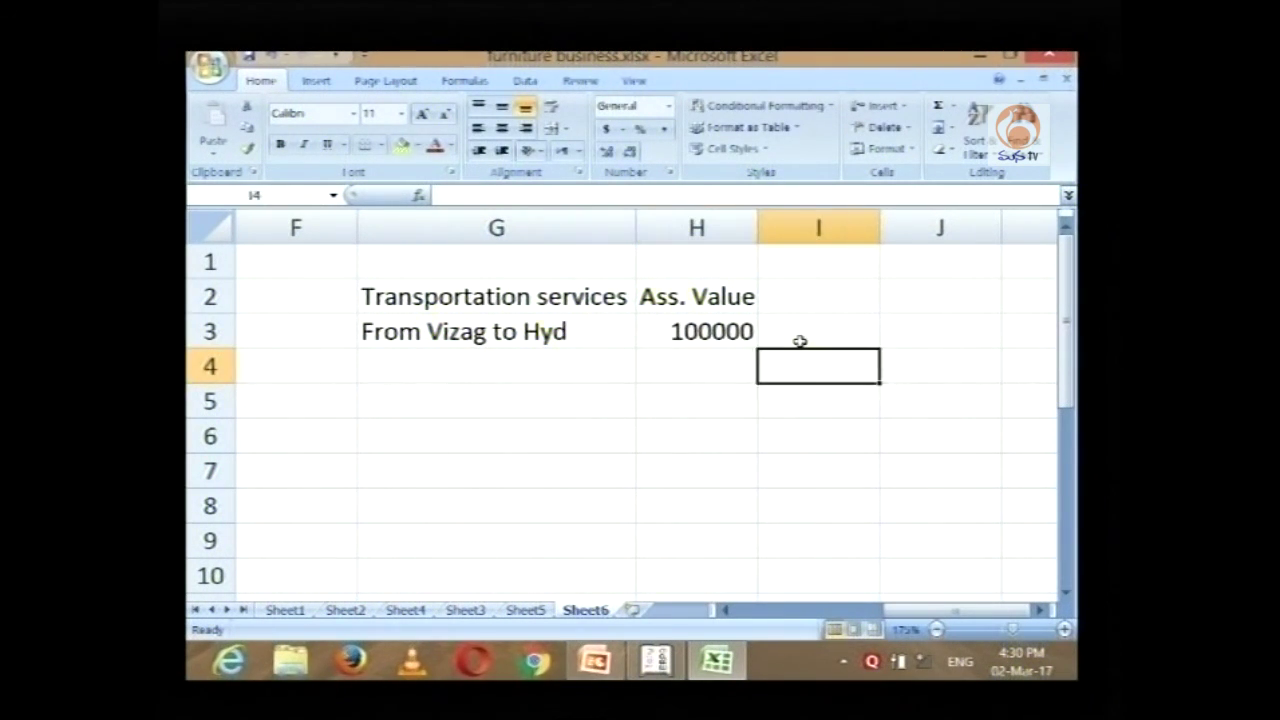
pyautogui.press('Up')
pyautogui.press('Up')
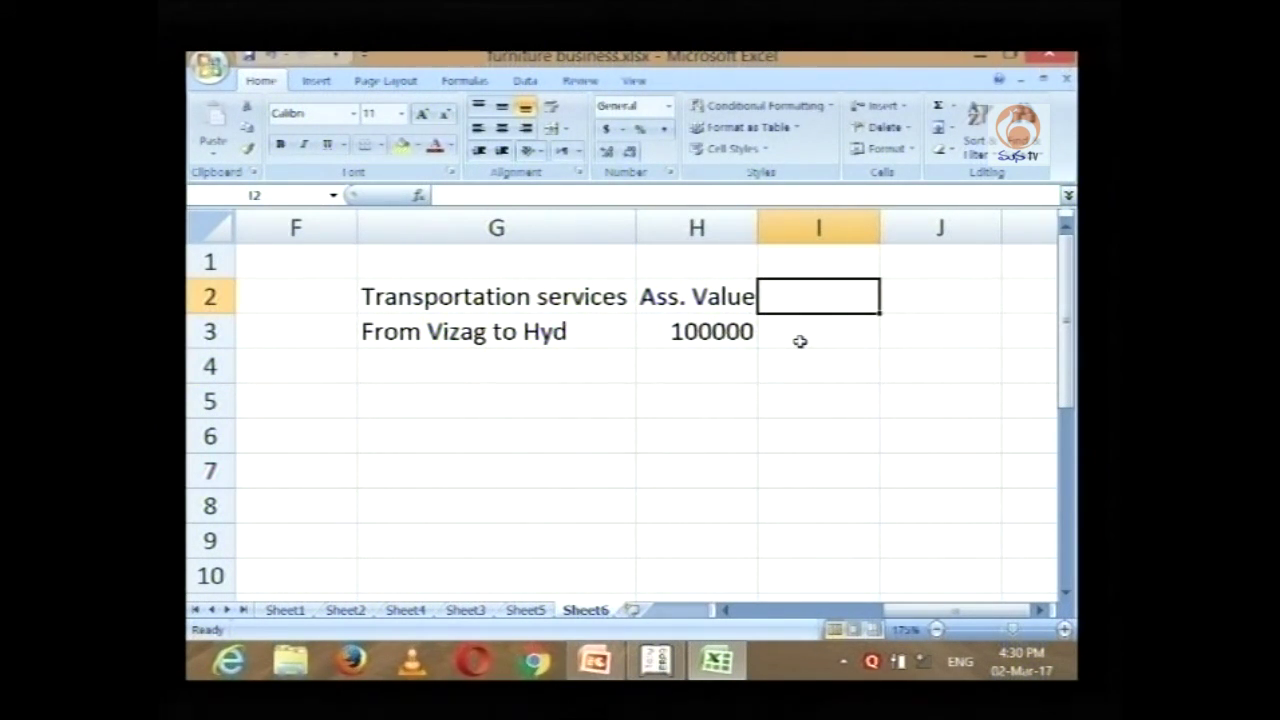
# Step: Insert a blank column before the "Ass. Value" column and narrow it to less than half its initial width
pyautogui.rightClick(705, 228)
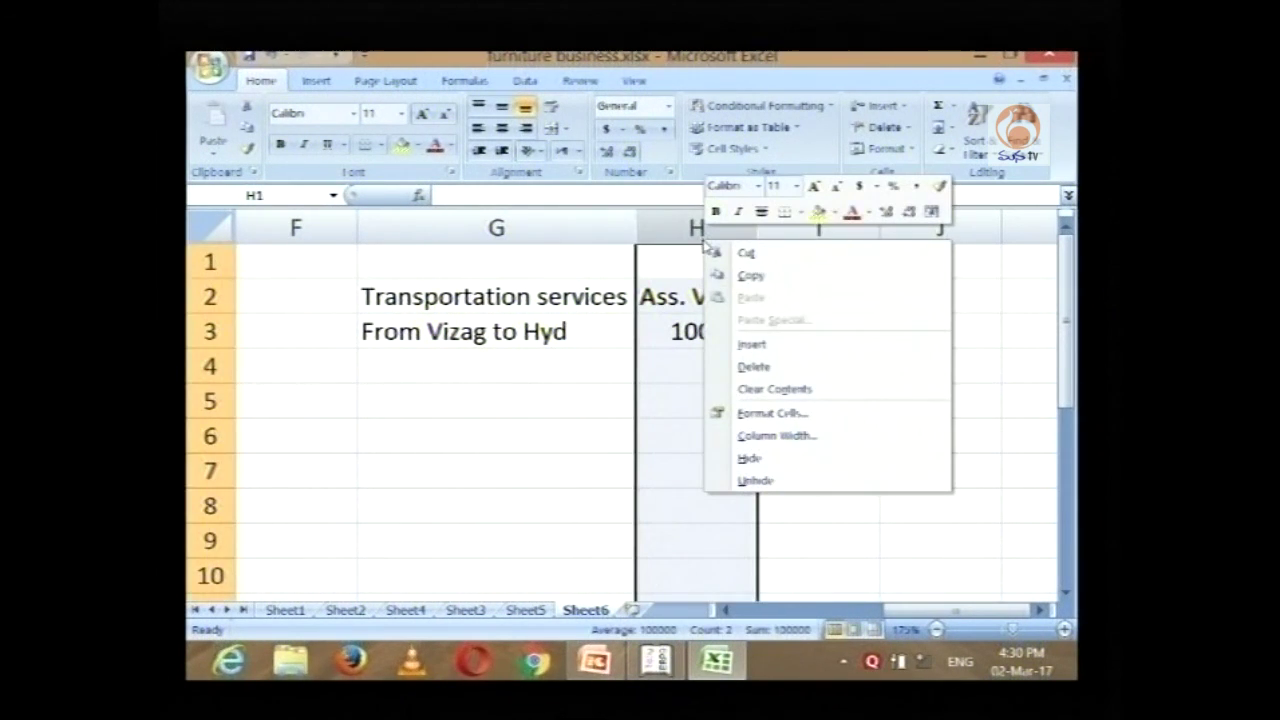
pyautogui.click(755, 344)
pyautogui.click(722, 392)
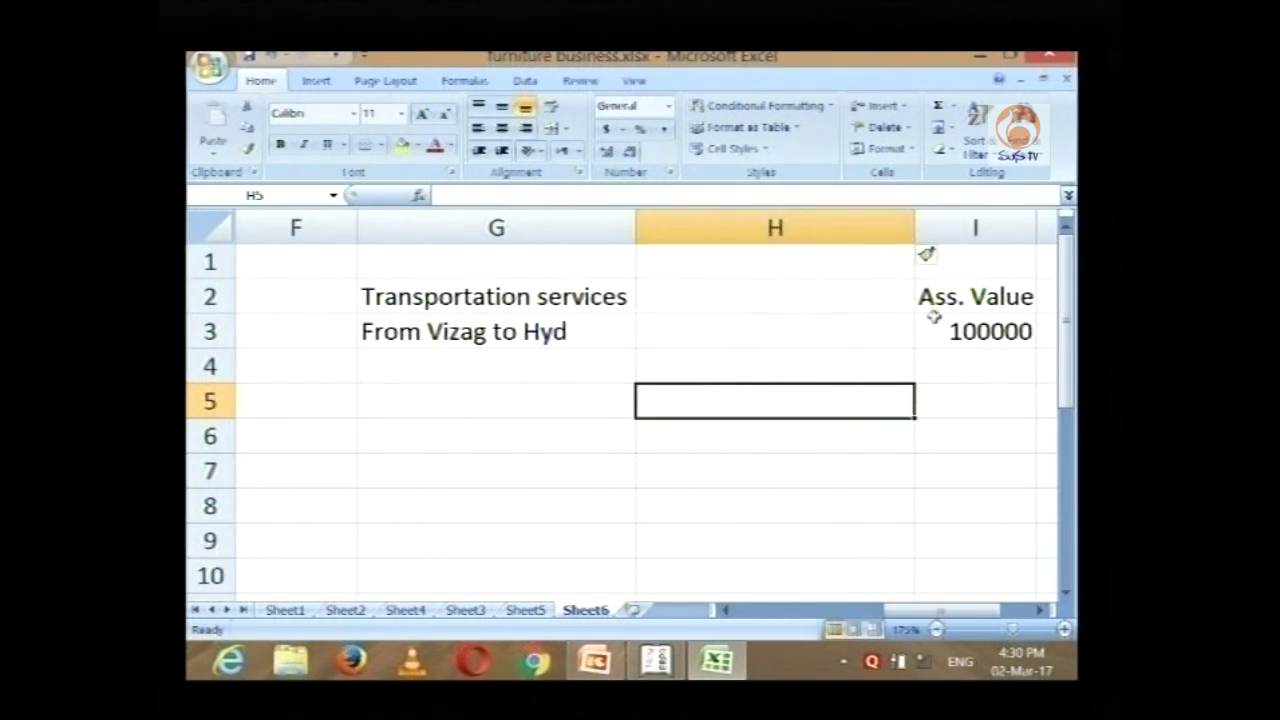
pyautogui.click(834, 226)
pyautogui.click(850, 362)
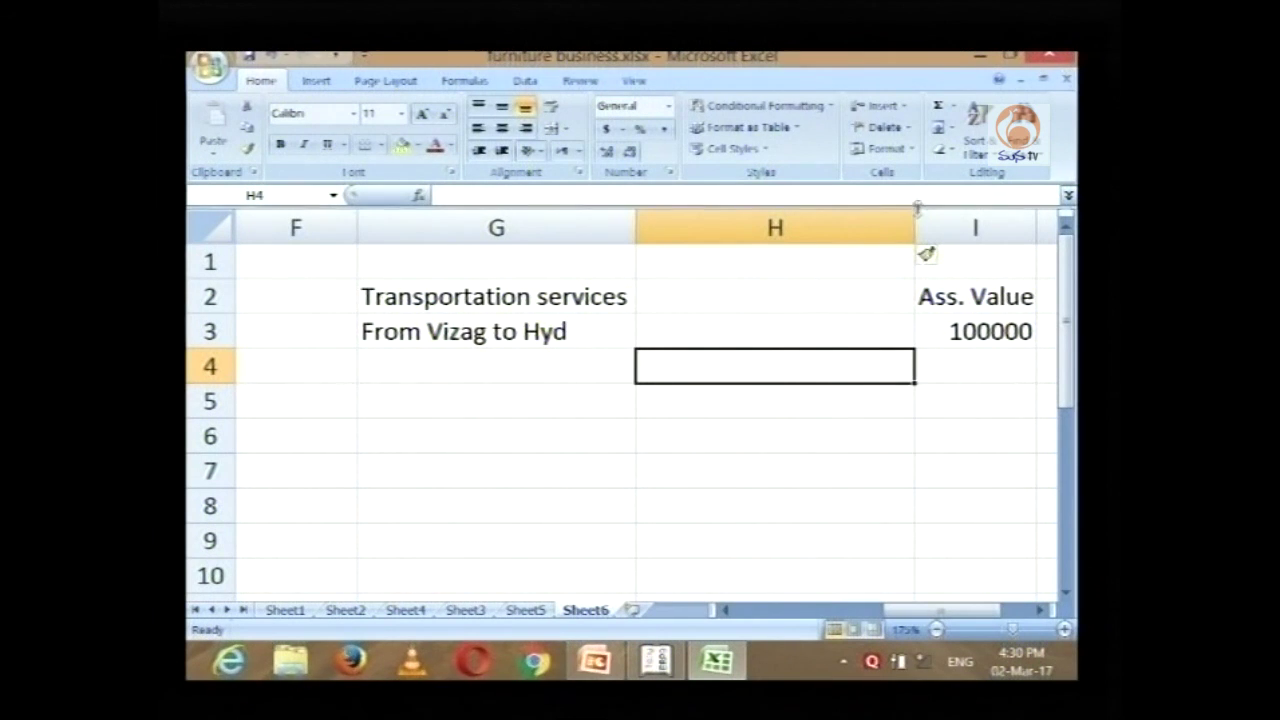
pyautogui.moveTo(914, 226); pyautogui.dragTo(737, 223)
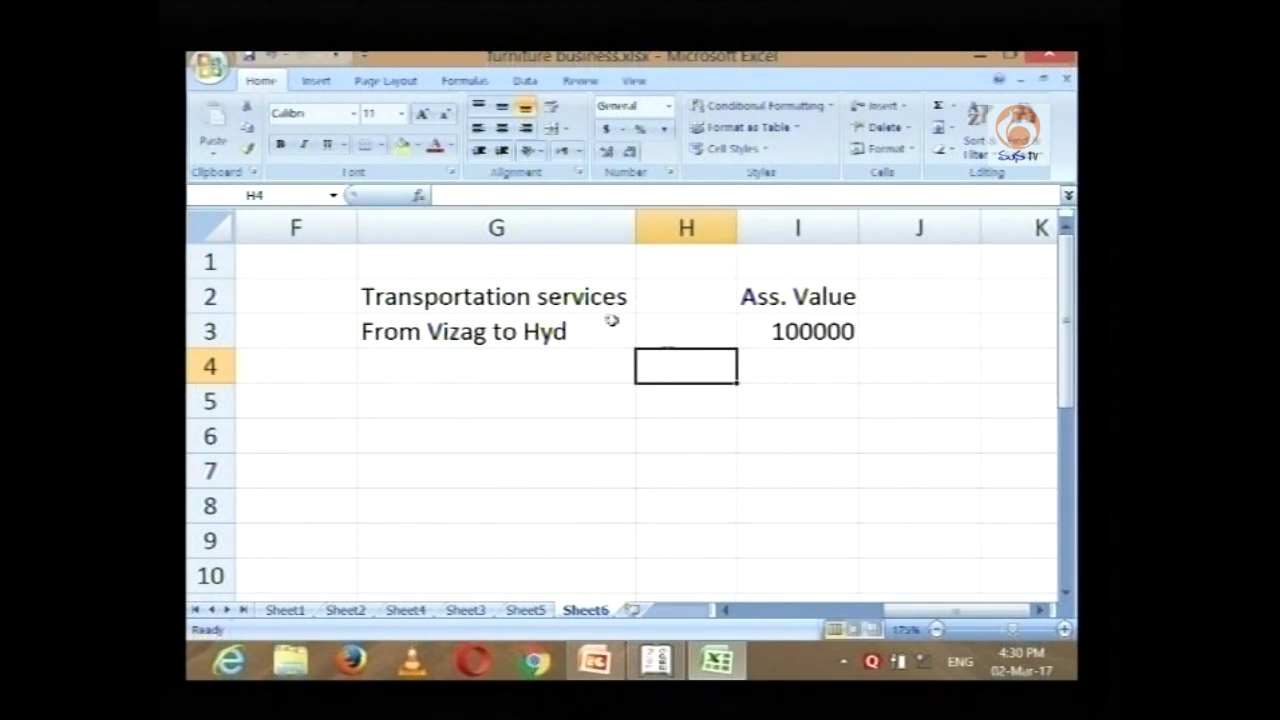
pyautogui.click(541, 295)
pyautogui.click(457, 333)
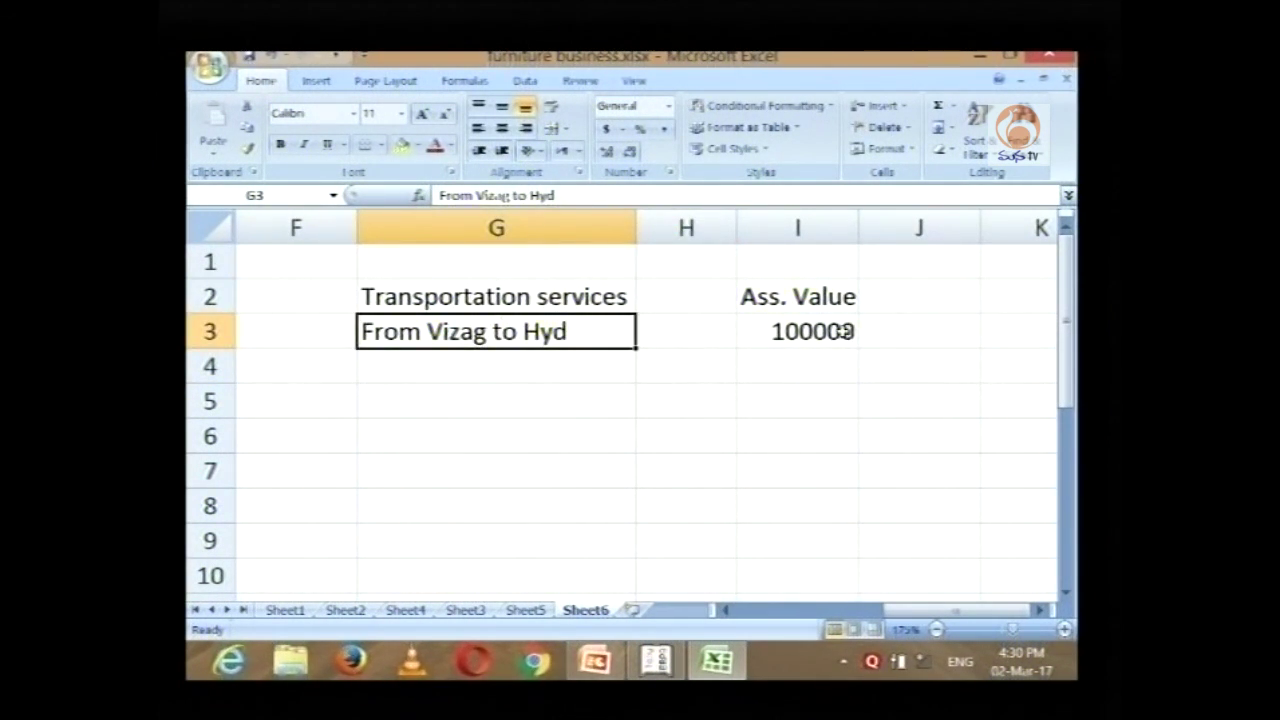
pyautogui.click(843, 331)
# Step: Enter the label "Service Tax @ 12%" in G5, leaving one blank row below the route description
pyautogui.click(485, 392)
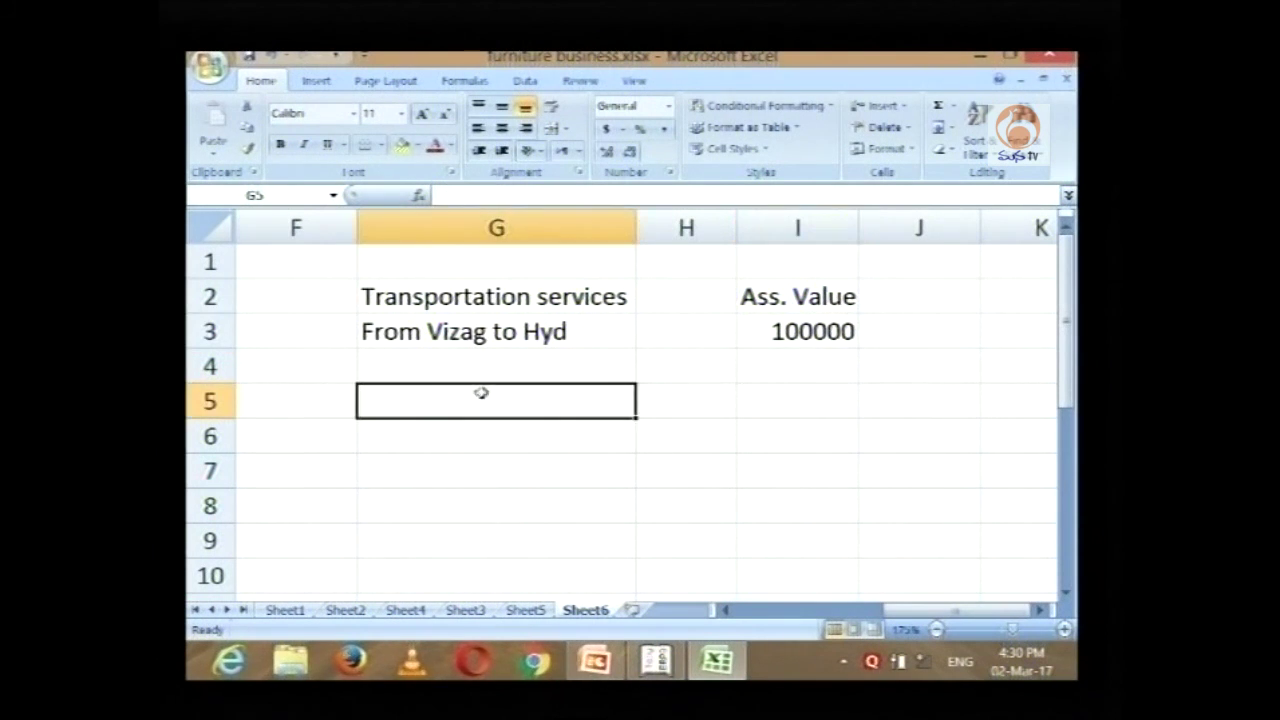
pyautogui.write('Ser')
pyautogui.press('Escape')
pyautogui.write('Service TA')
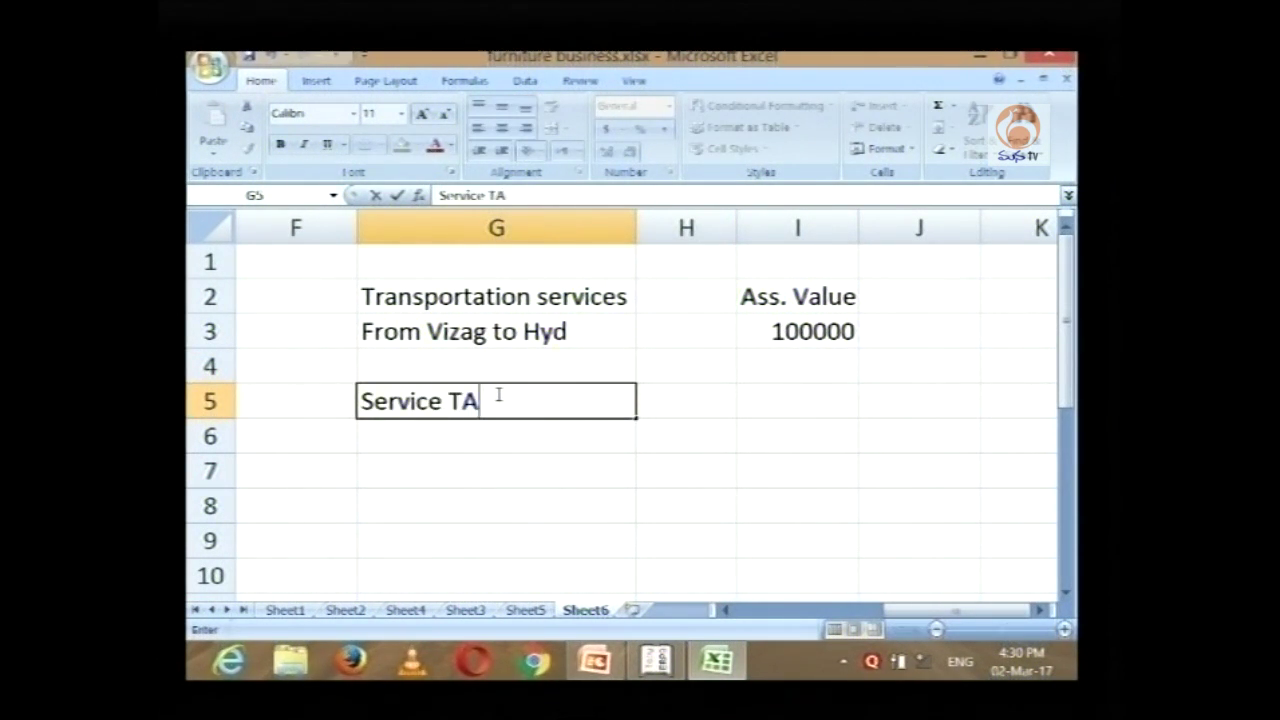
pyautogui.write('x @ 1')
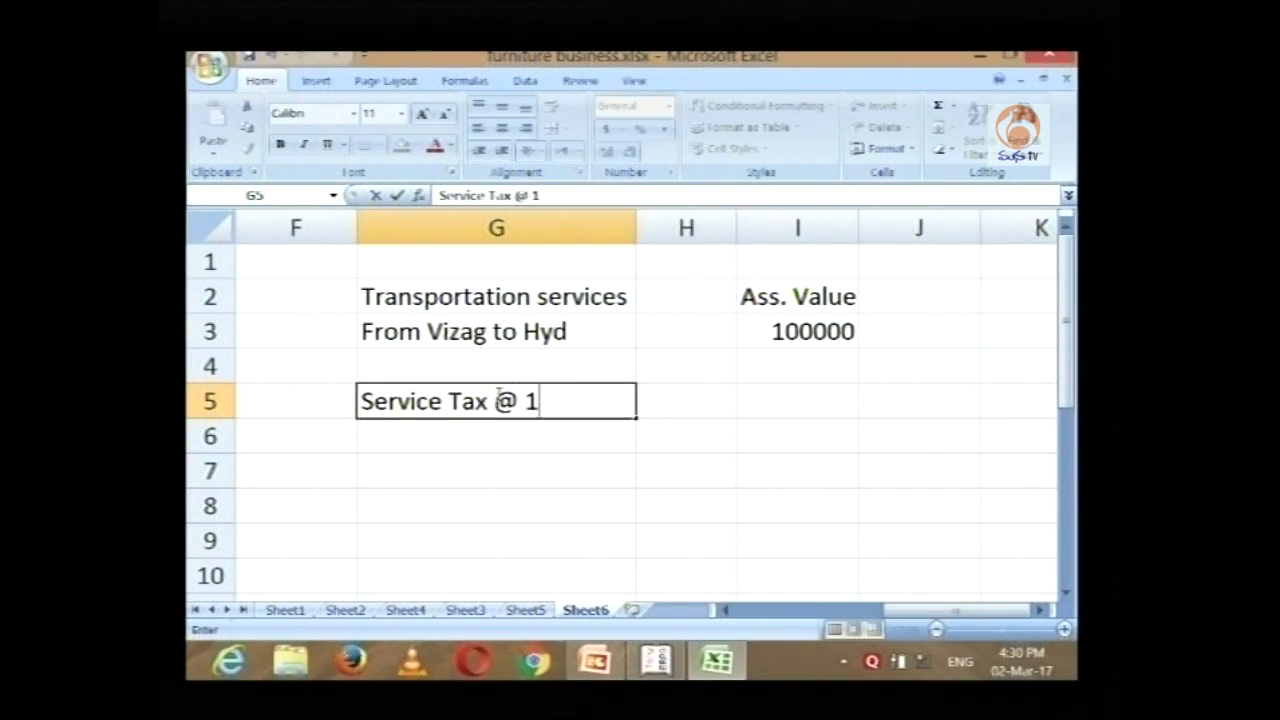
pyautogui.write('2%')
pyautogui.press('Return')
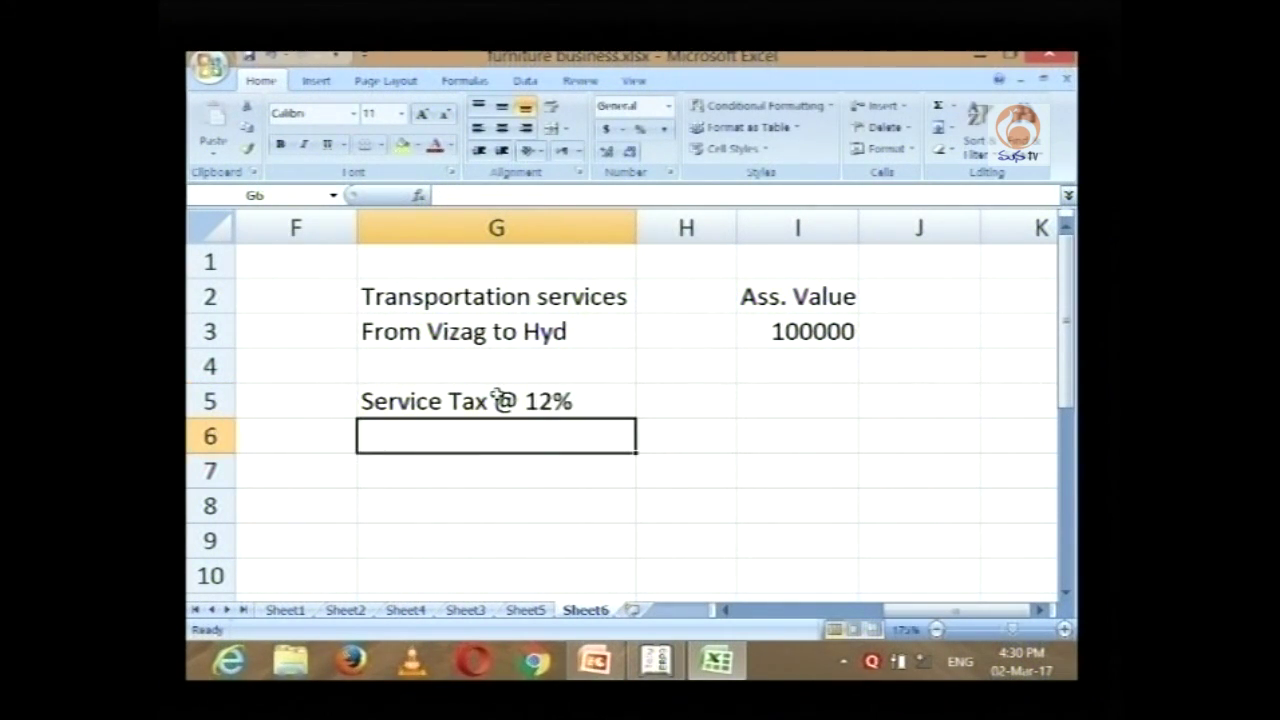
# Step: Enter the label "s.b.c @ 2%" in G6 below the service tax label
pyautogui.write('s')
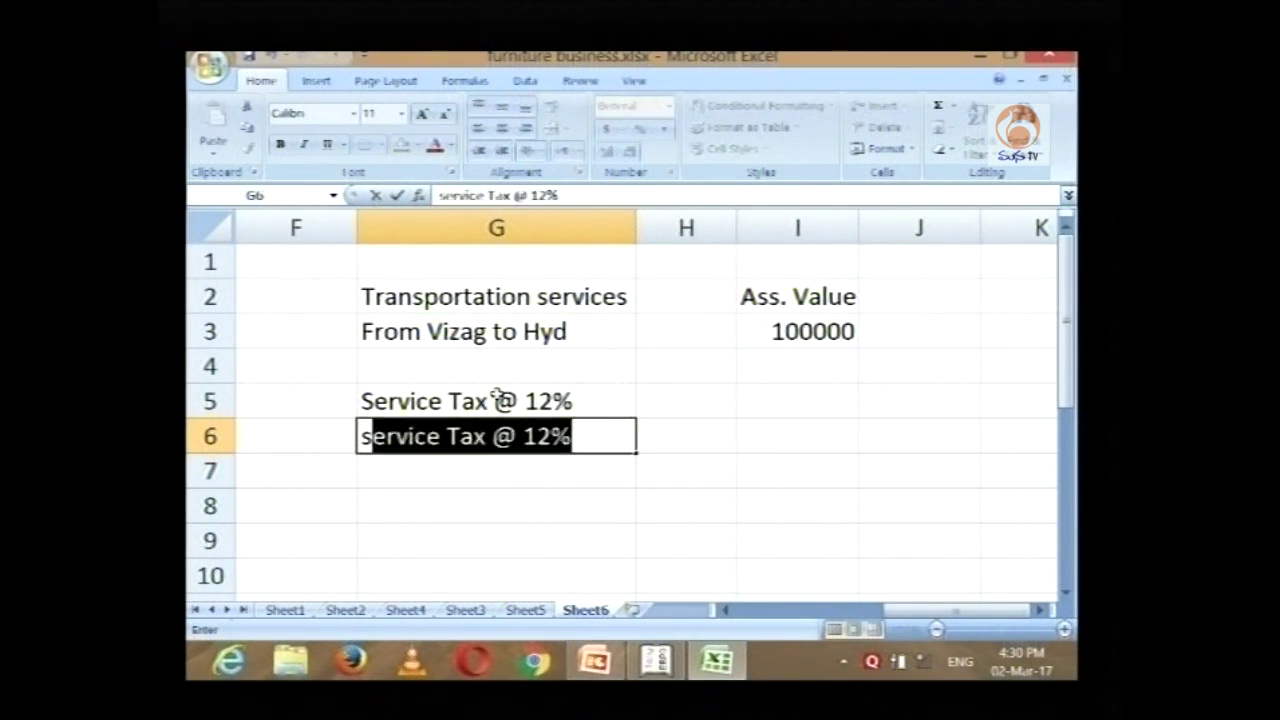
pyautogui.write('.b.c @ 1')
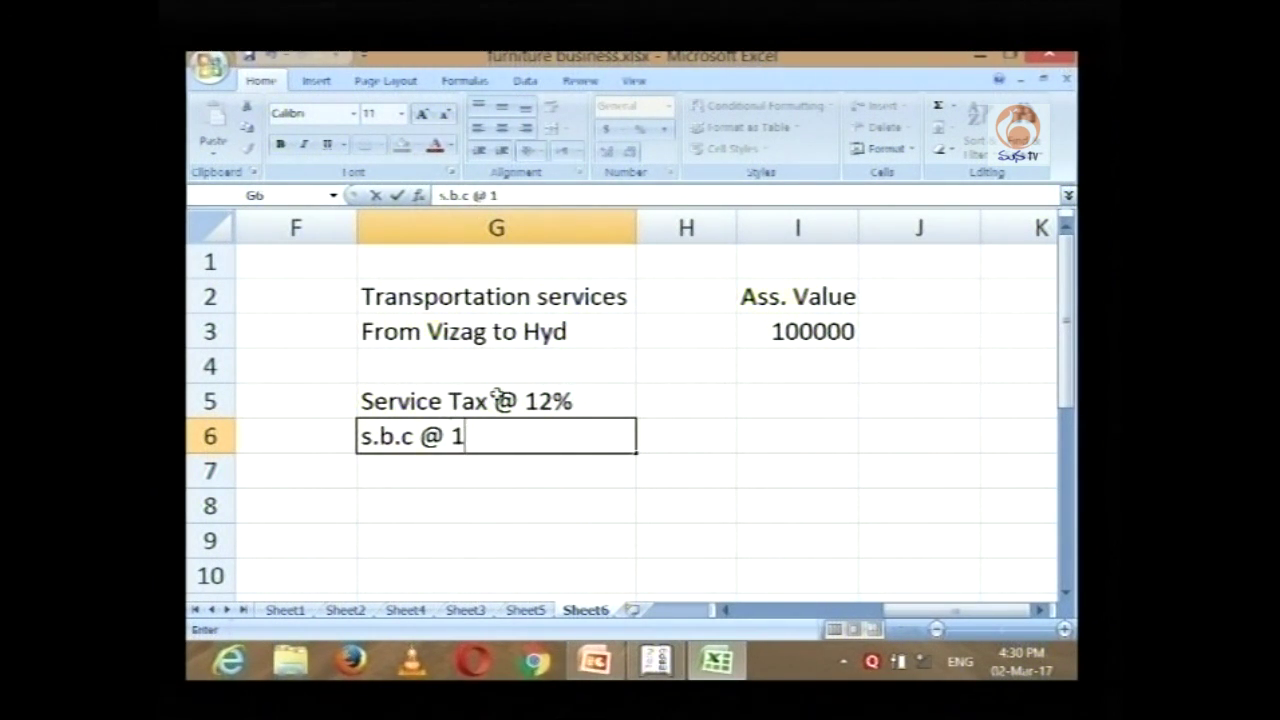
pyautogui.press('BackSpace')
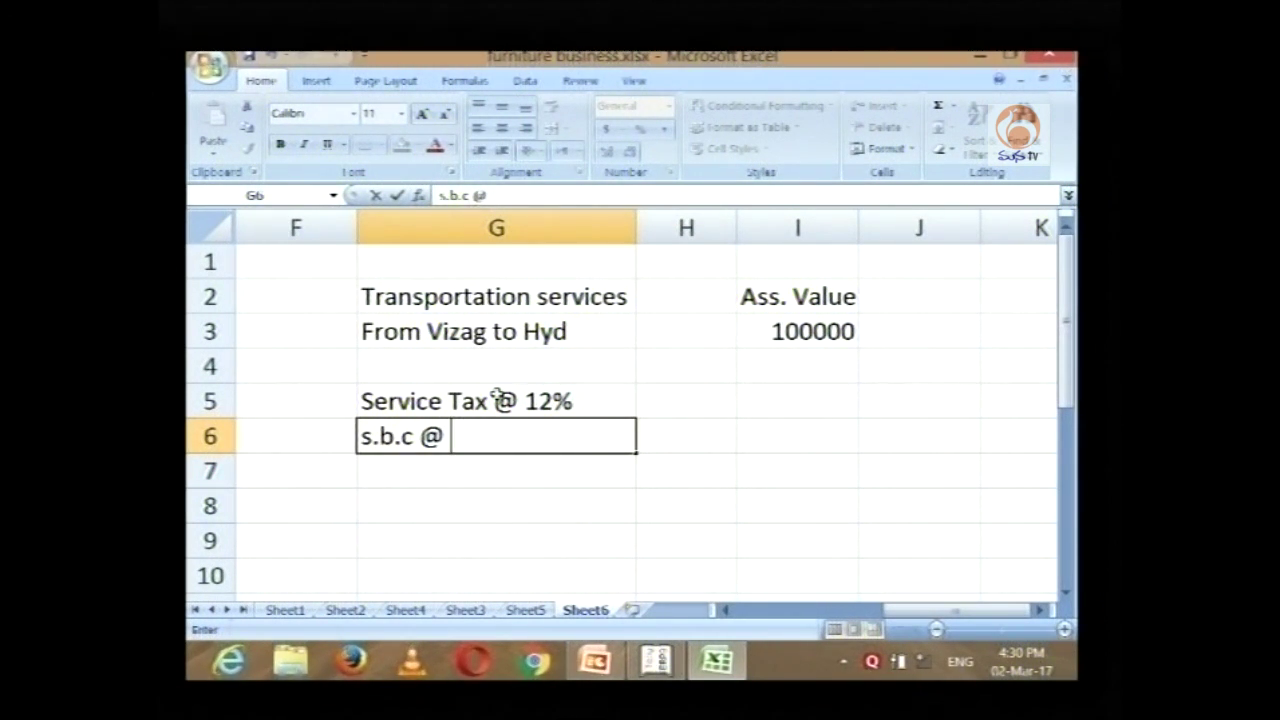
pyautogui.write('2%')
pyautogui.press('Return')
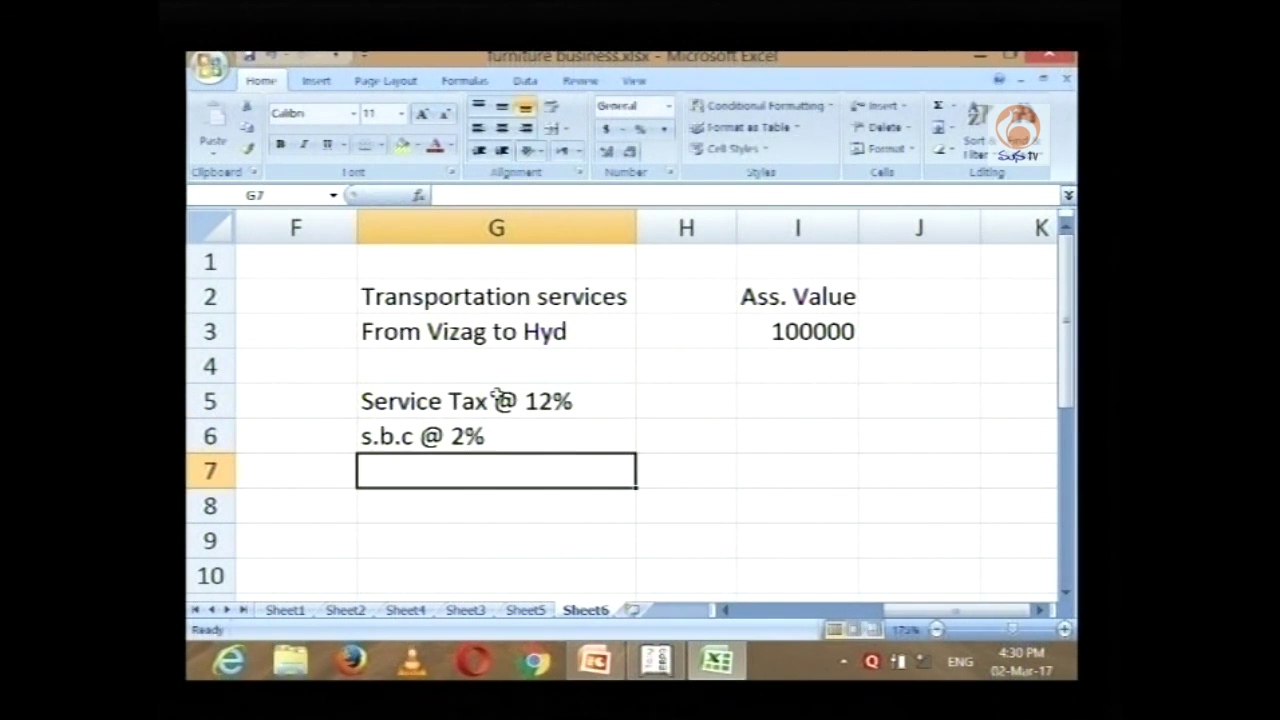
# Step: Enter the label "k.k.c @1%" in G7 below the s.b.c label
pyautogui.write('k.k.')
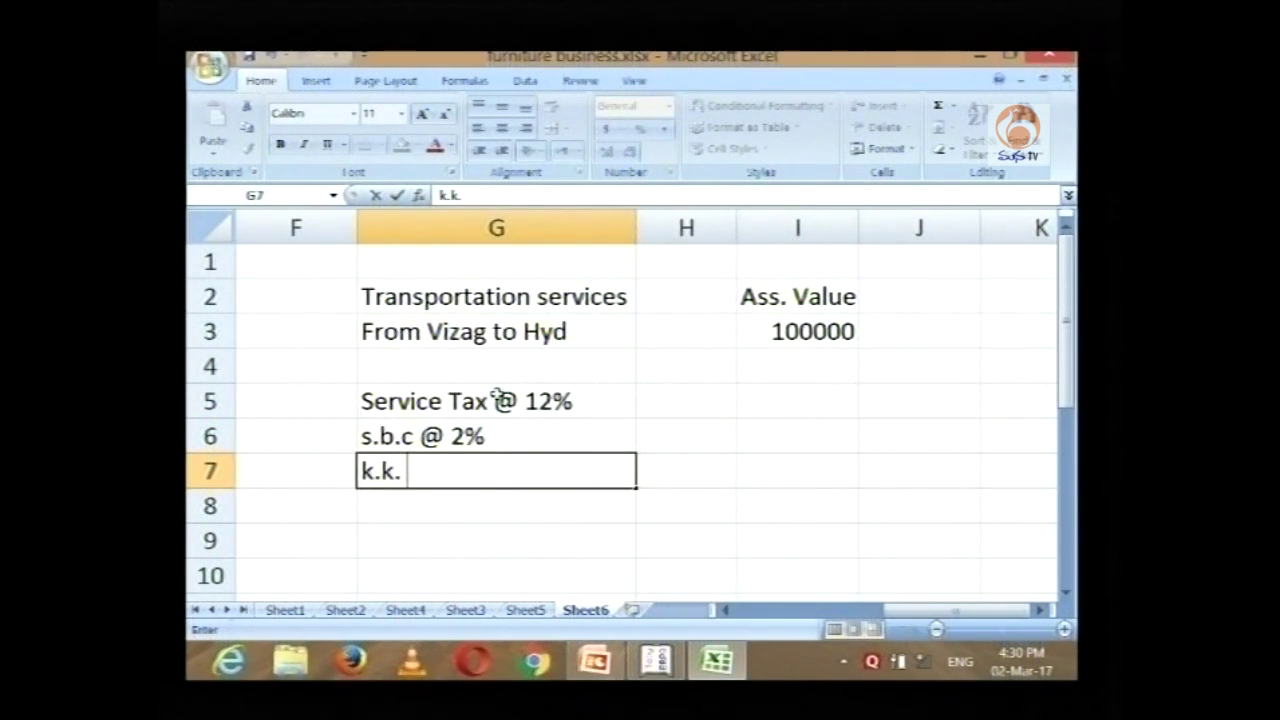
pyautogui.write('c @1')
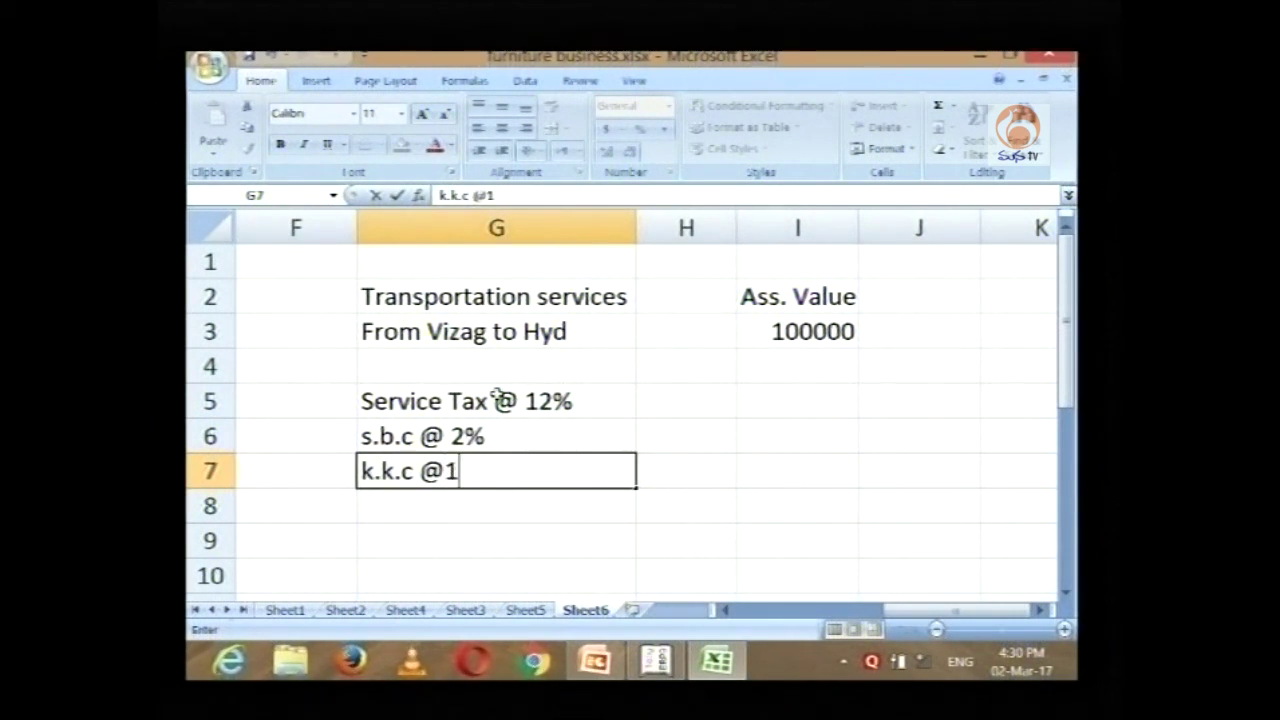
pyautogui.write('%')
pyautogui.press('Return')
pyautogui.press('Up')
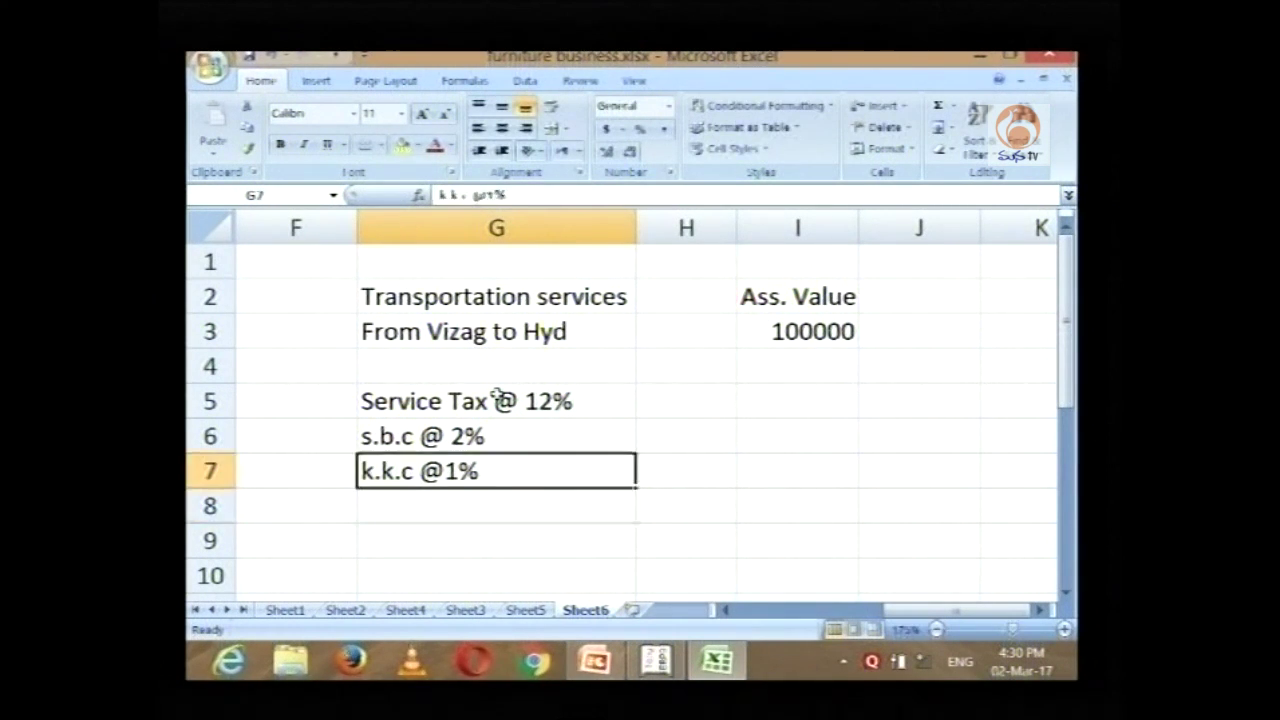
# Step: Enter the label "Taxable @ 25%" in G4, between the route description and the service tax label
pyautogui.press('Up')
pyautogui.press('Right')
pyautogui.press('Up')
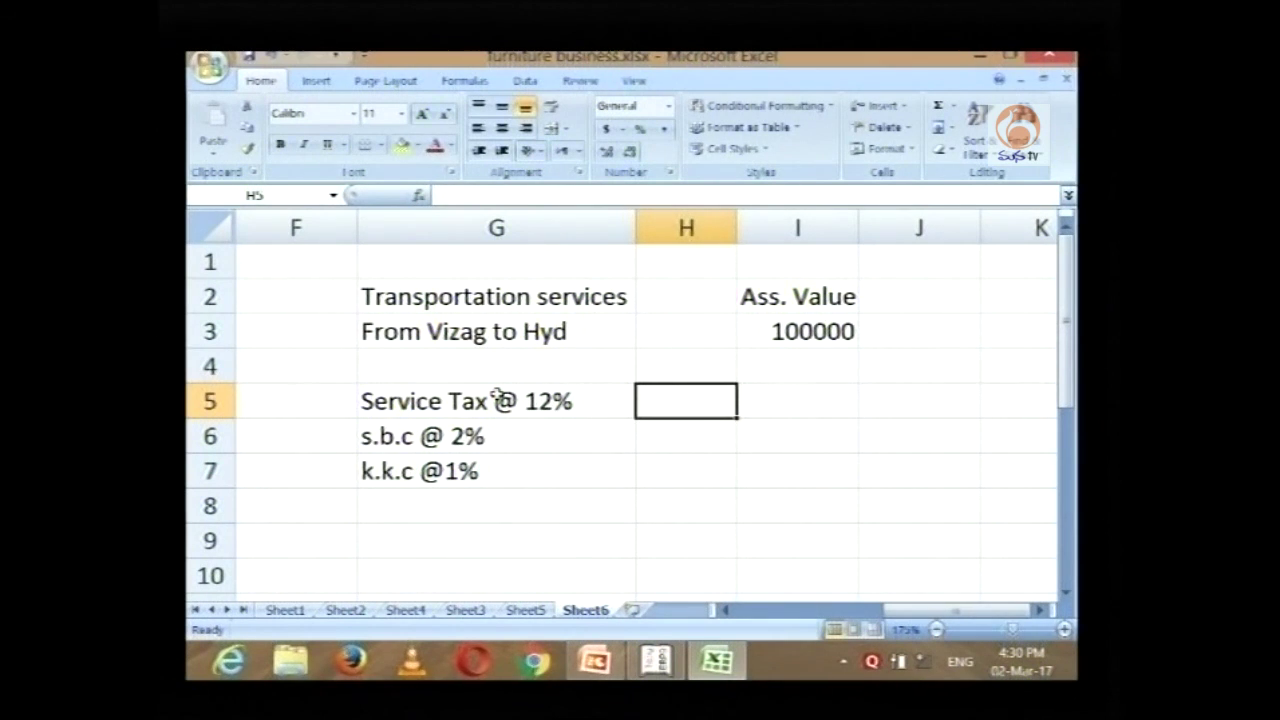
pyautogui.press('Up')
pyautogui.press('Left')
pyautogui.write('Ta')
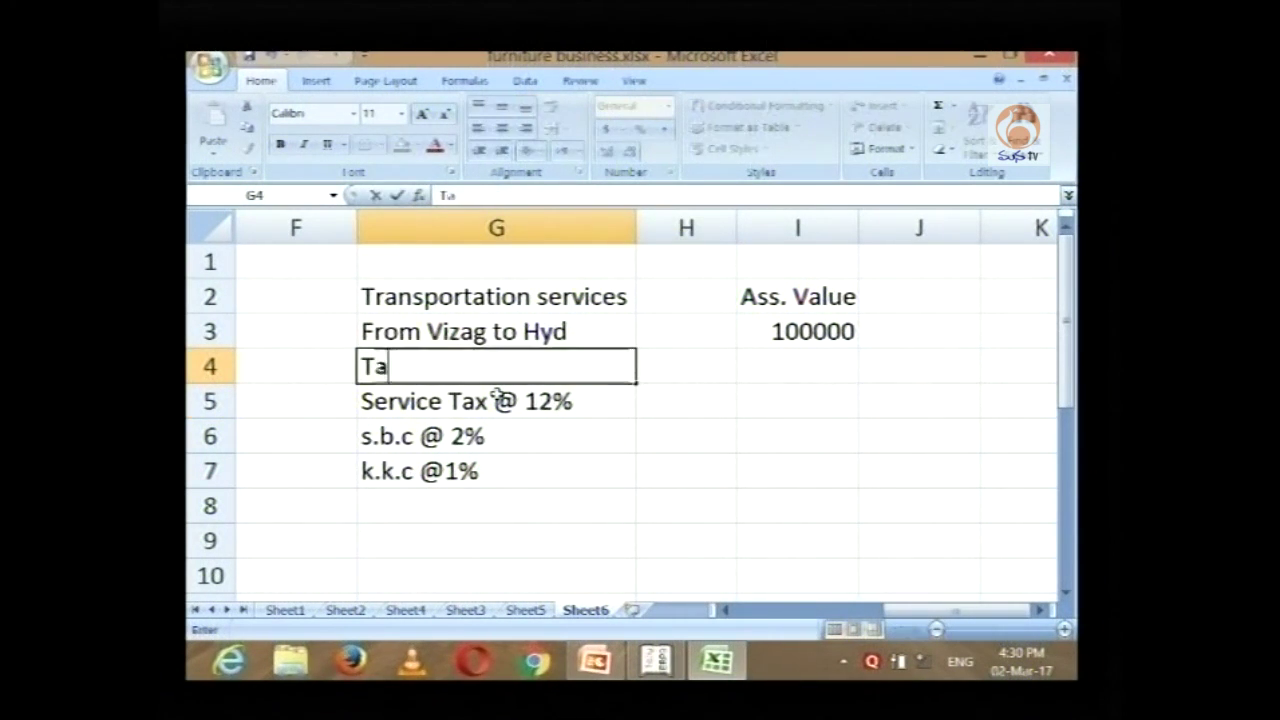
pyautogui.write('xable')
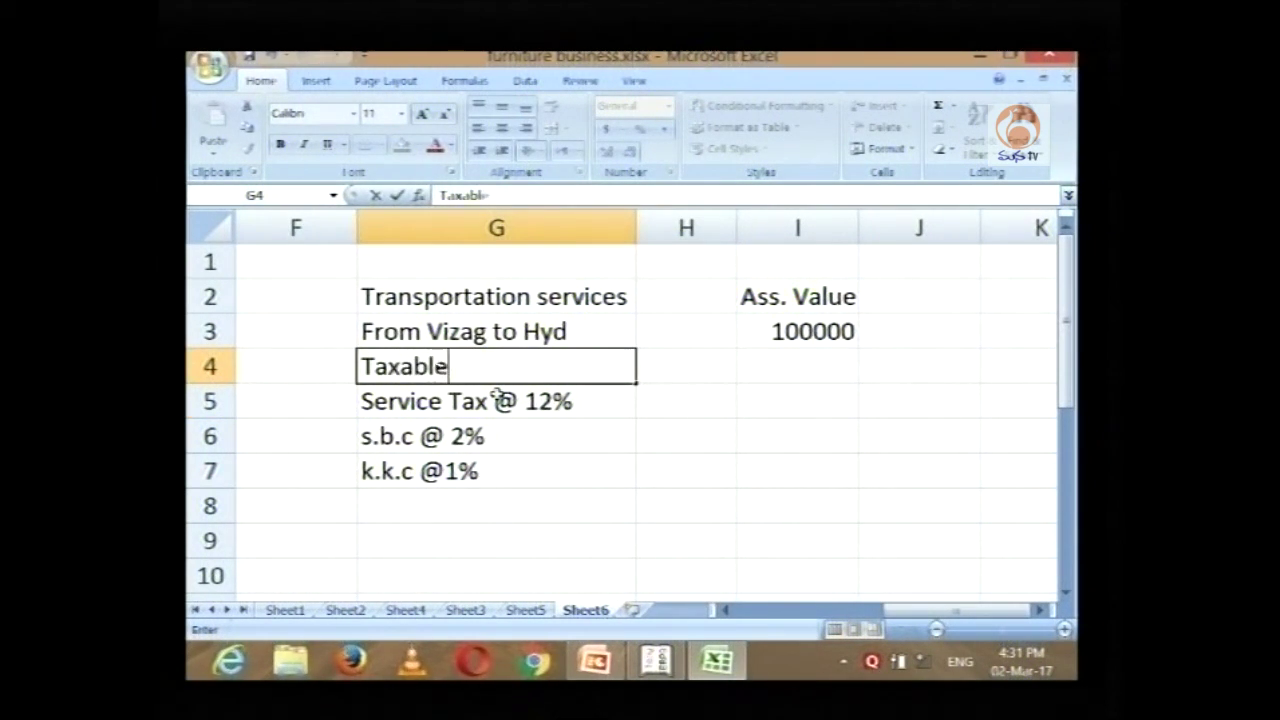
pyautogui.write(' @ 25%')
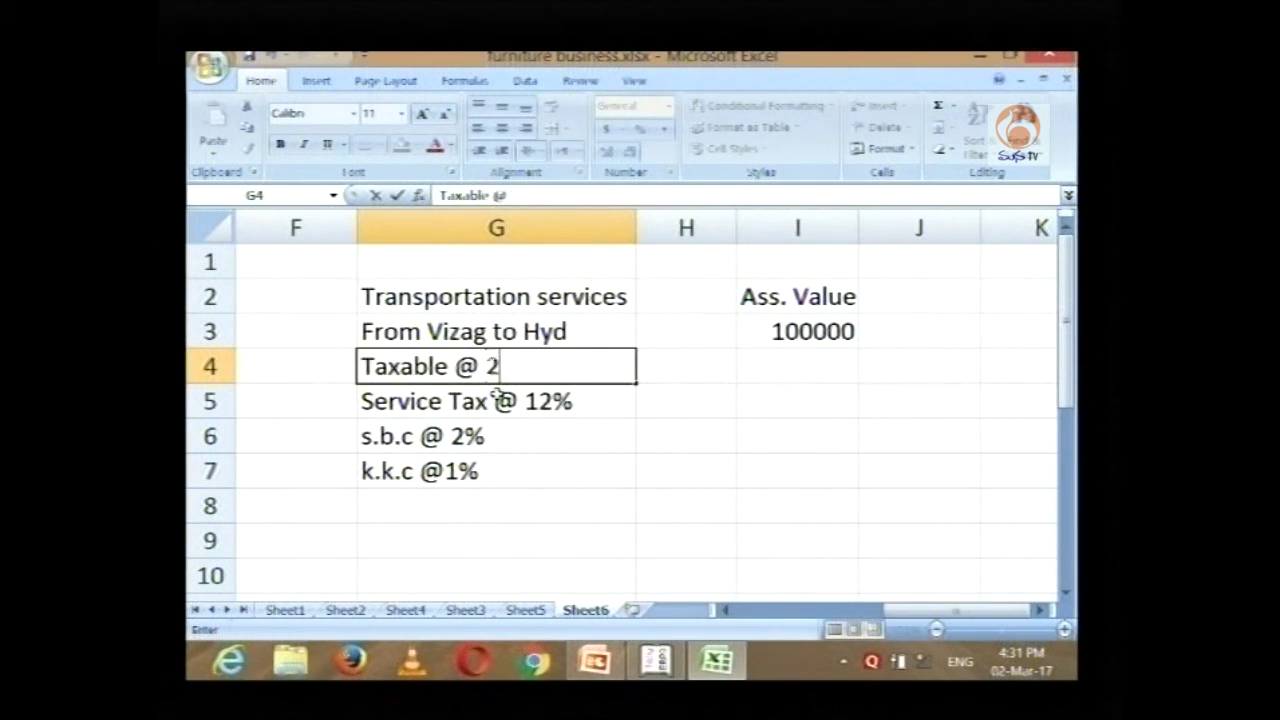
pyautogui.press('Return')
# Step: Calculate the taxable amount in H4 as 25% of the assessable value with the formula =I3*25%
pyautogui.press('Up')
pyautogui.press('Right')
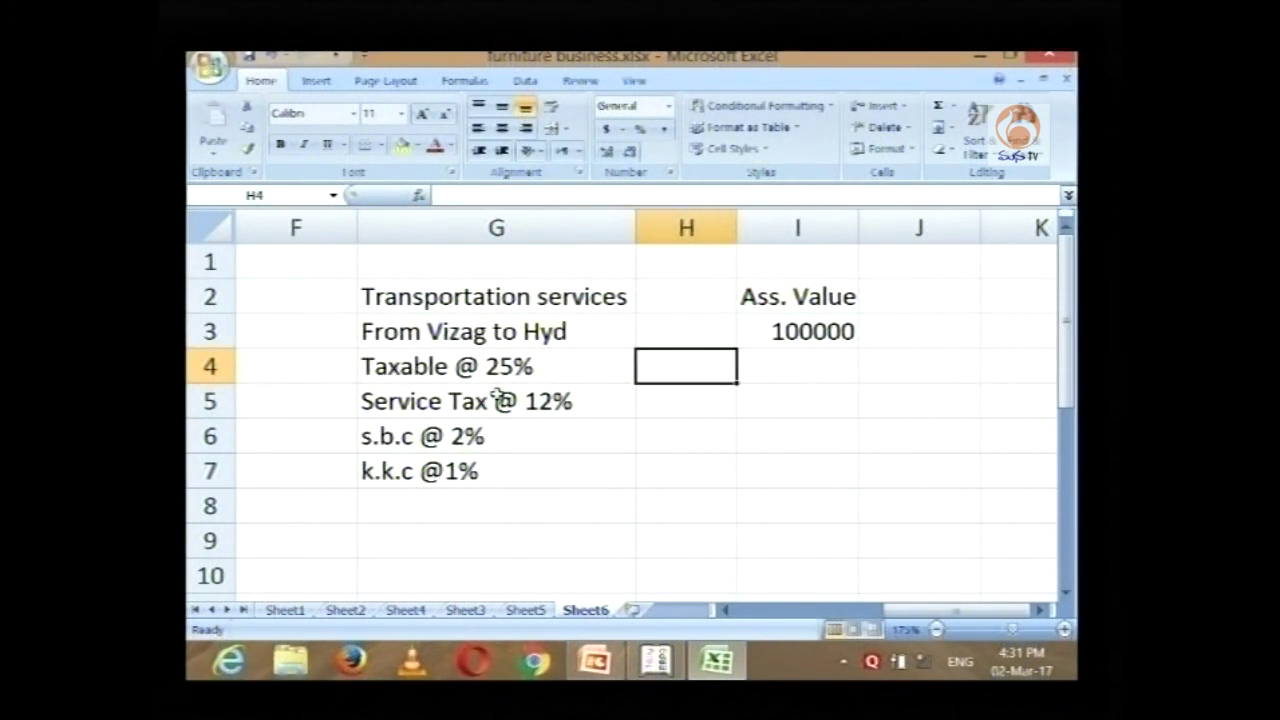
pyautogui.write('=')
pyautogui.press('Right')
pyautogui.press('Up')
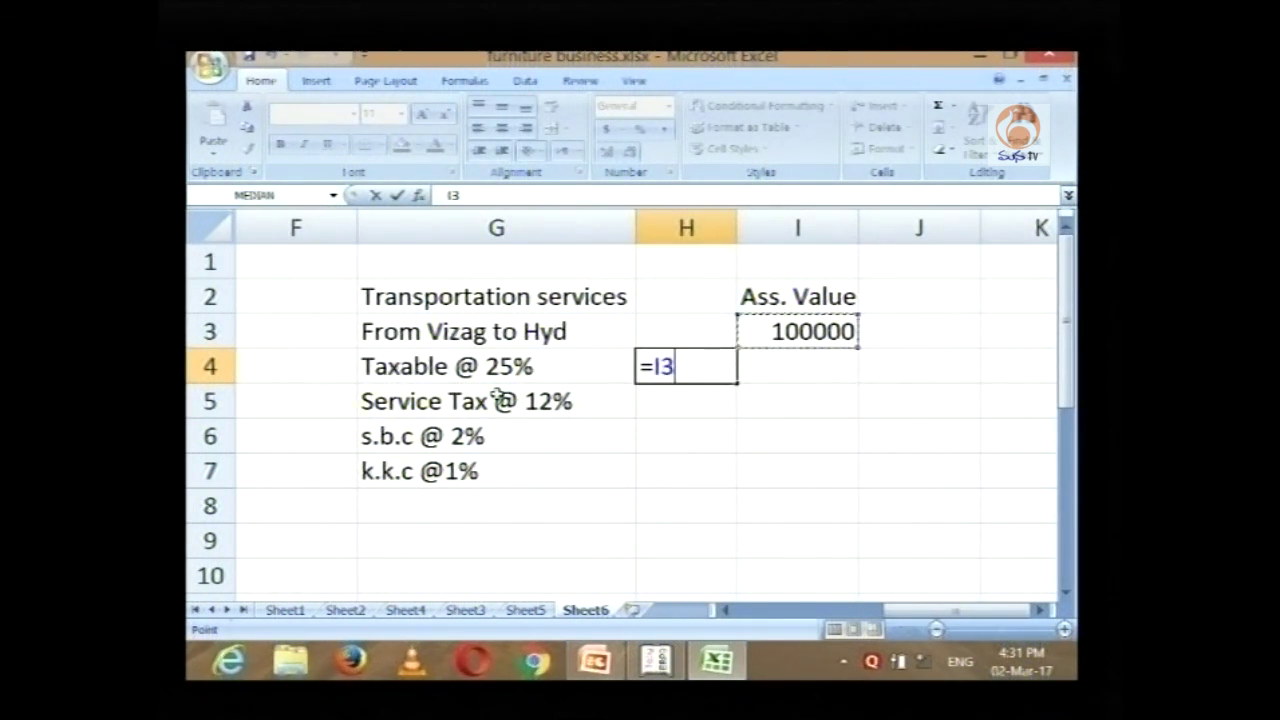
pyautogui.write('*25%')
pyautogui.press('Return')
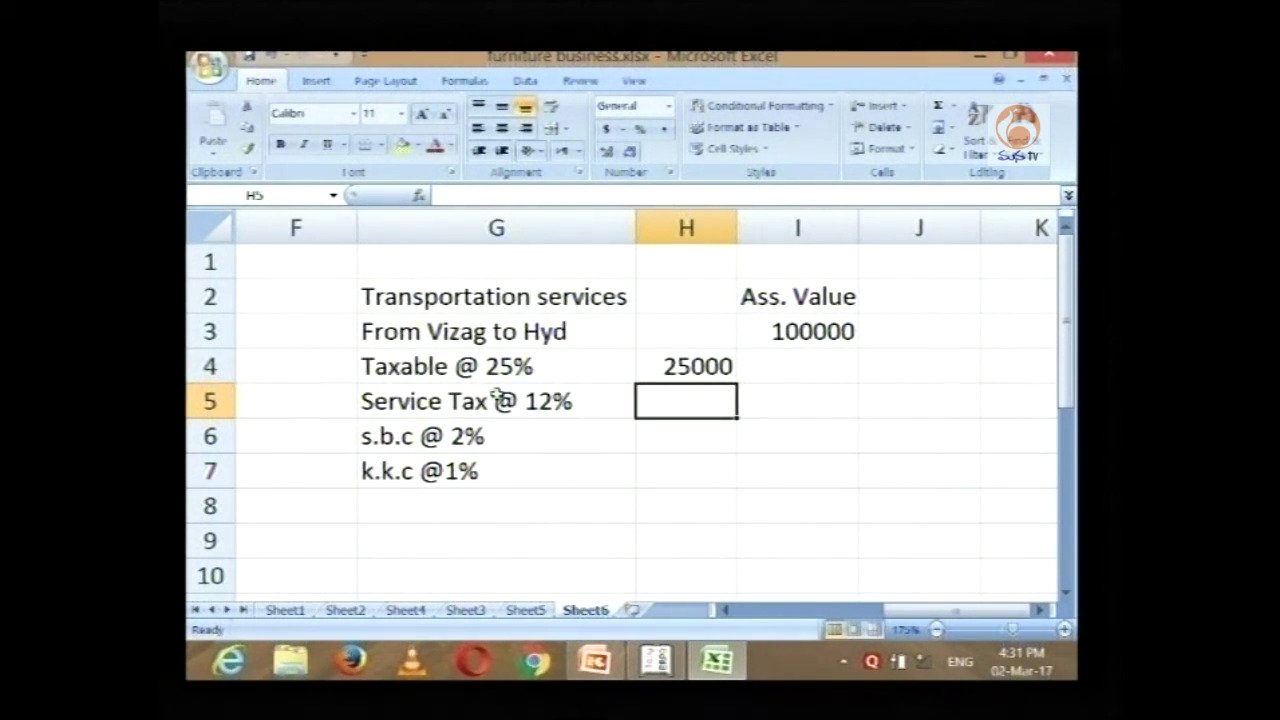
# Step: Calculate the service tax in I5 as 12% of the taxable amount with the formula =H4*12%
pyautogui.press('Up')
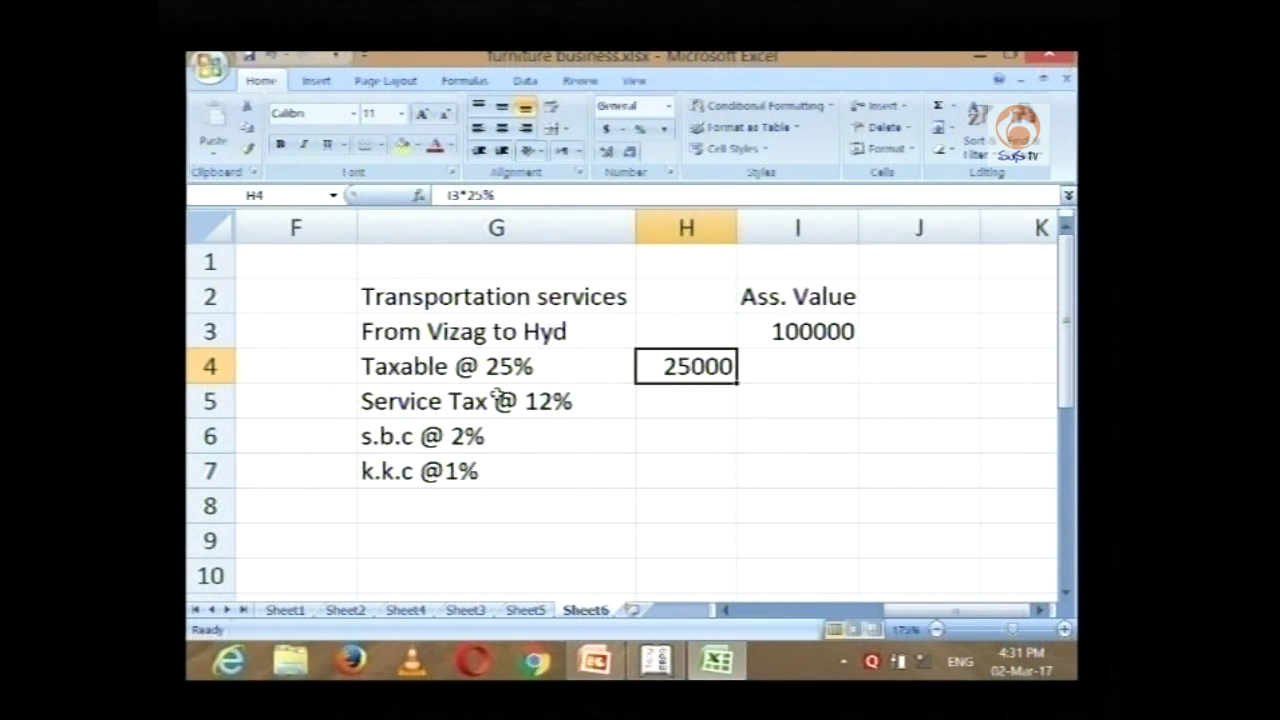
pyautogui.press('Down')
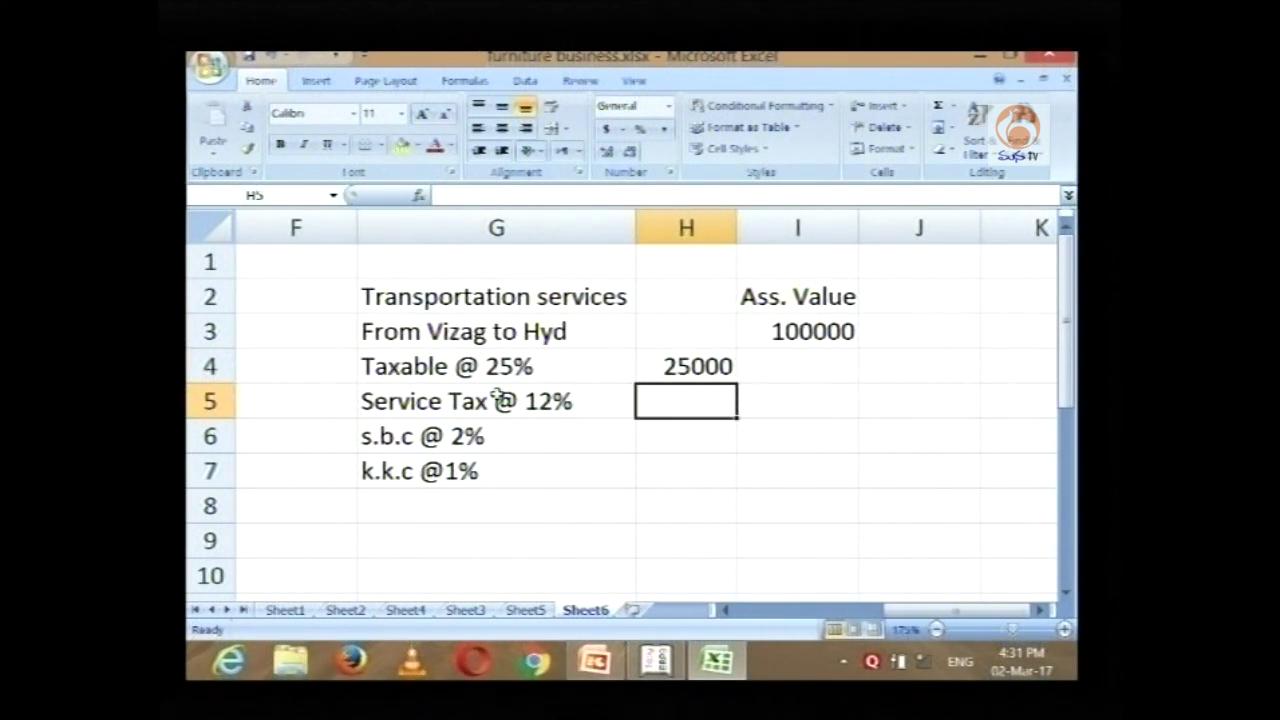
pyautogui.press('Right')
pyautogui.write('=')
pyautogui.press('Left')
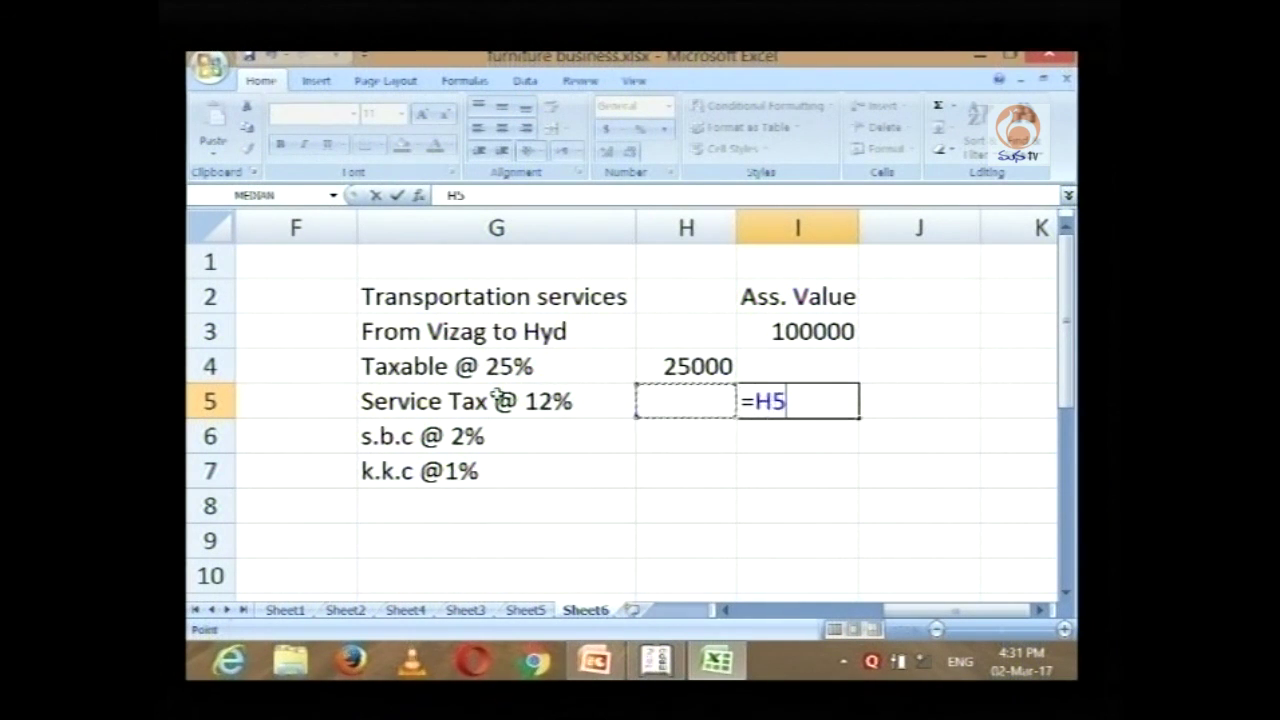
pyautogui.press('Up')
pyautogui.write('*12%')
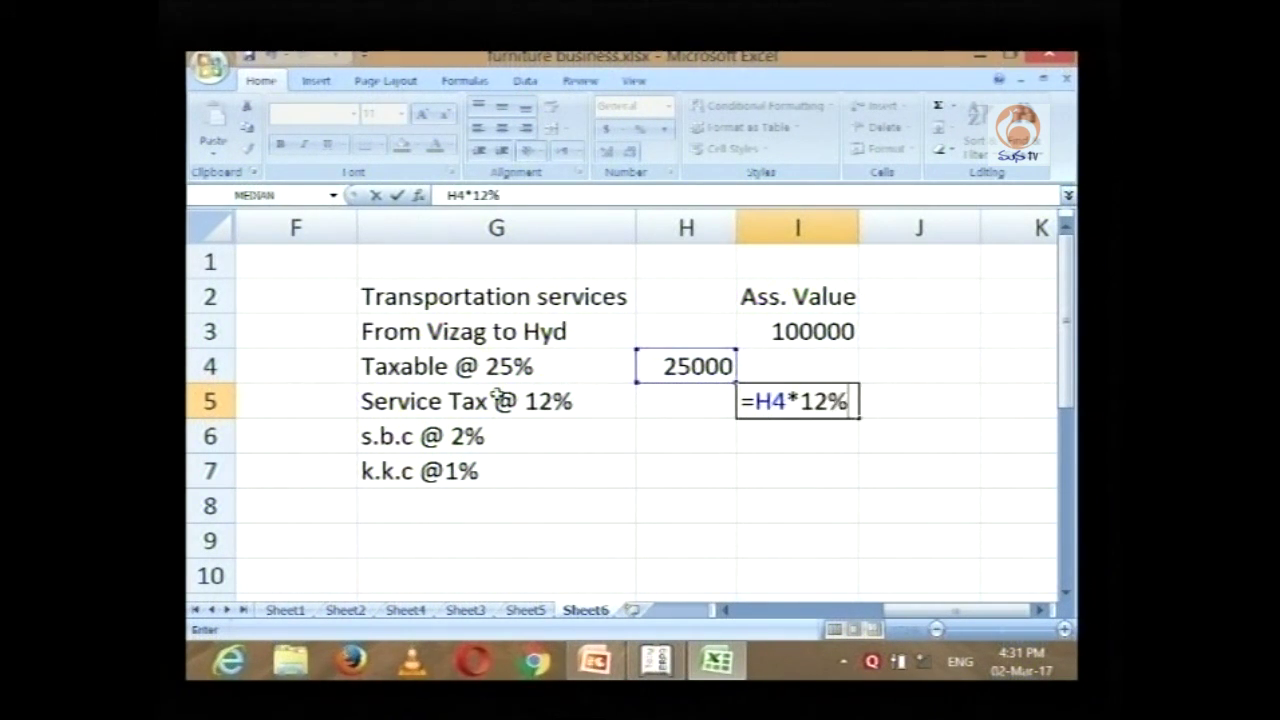
pyautogui.press('Return')
# Step: Try to calculate the 2% s.b.c in I6 from the taxable amount in H4
pyautogui.write('=')
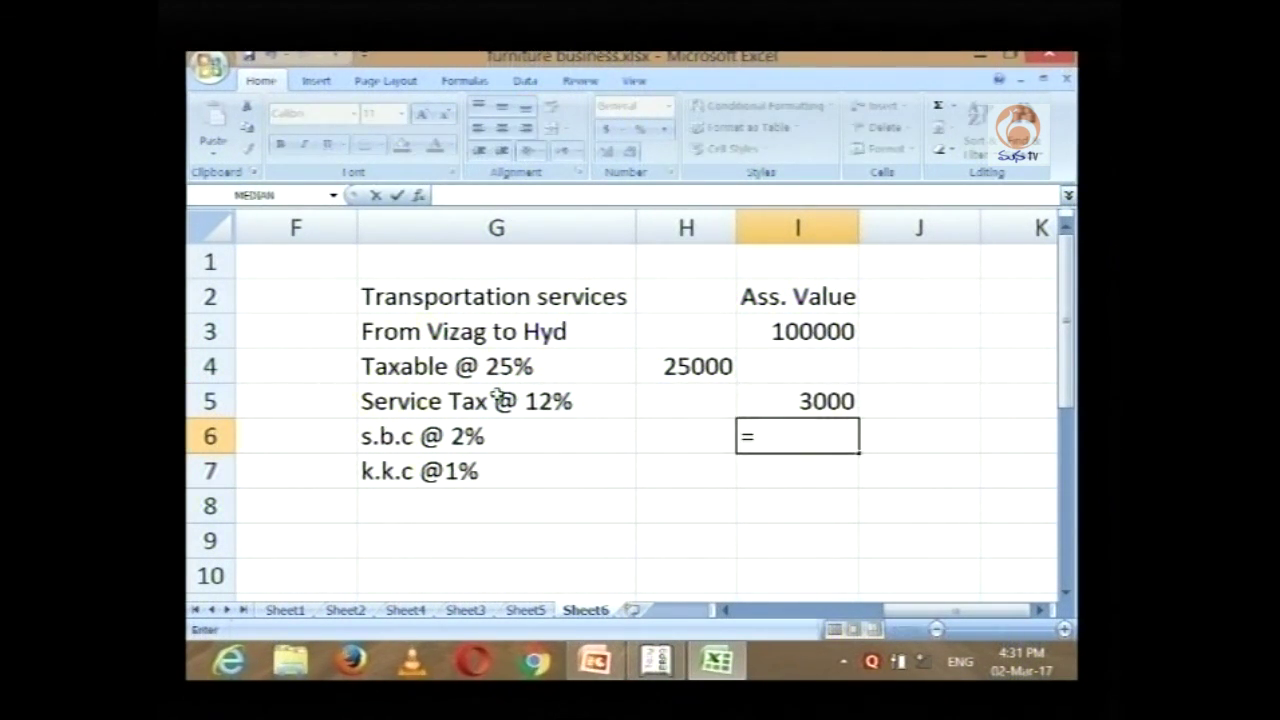
pyautogui.press('Left')
pyautogui.press('Up')
pyautogui.press('Up')
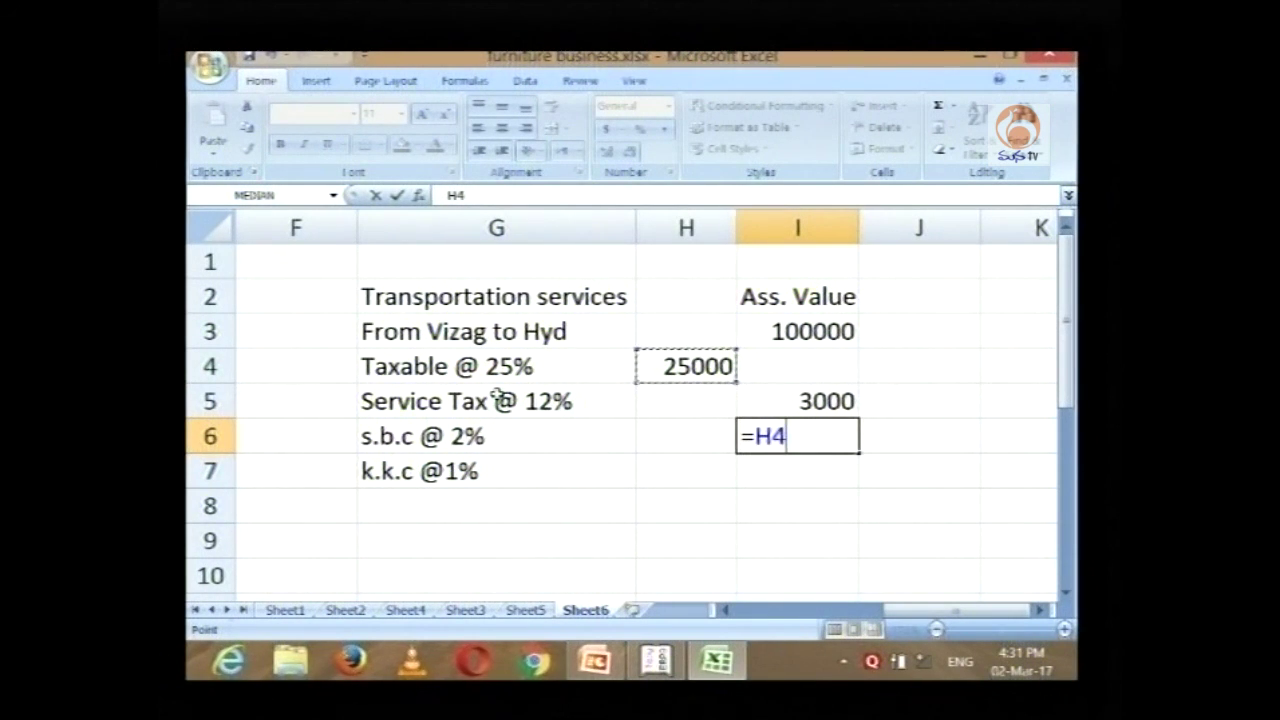
pyautogui.write('2%')
pyautogui.press('Return')
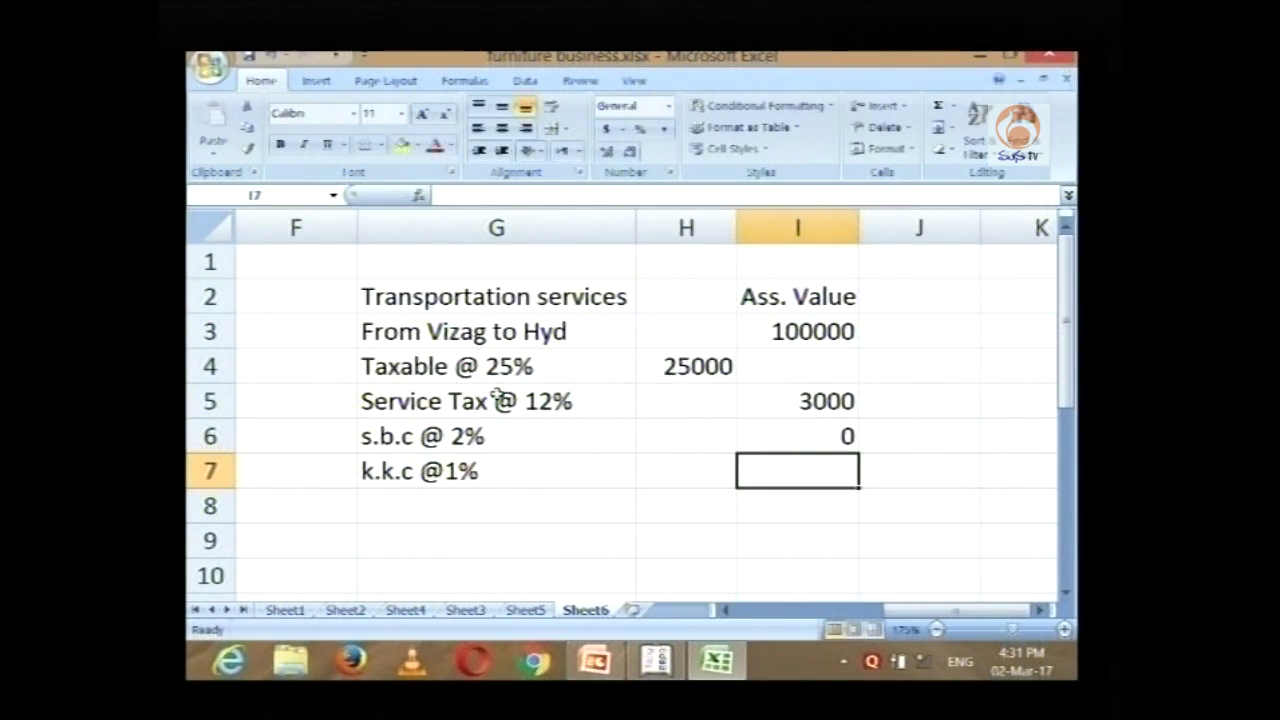
# Step: Calculate the s.b.c in I6 as 2% of the taxable amount with the formula =H4*2%
pyautogui.press('Up')
pyautogui.write('=')
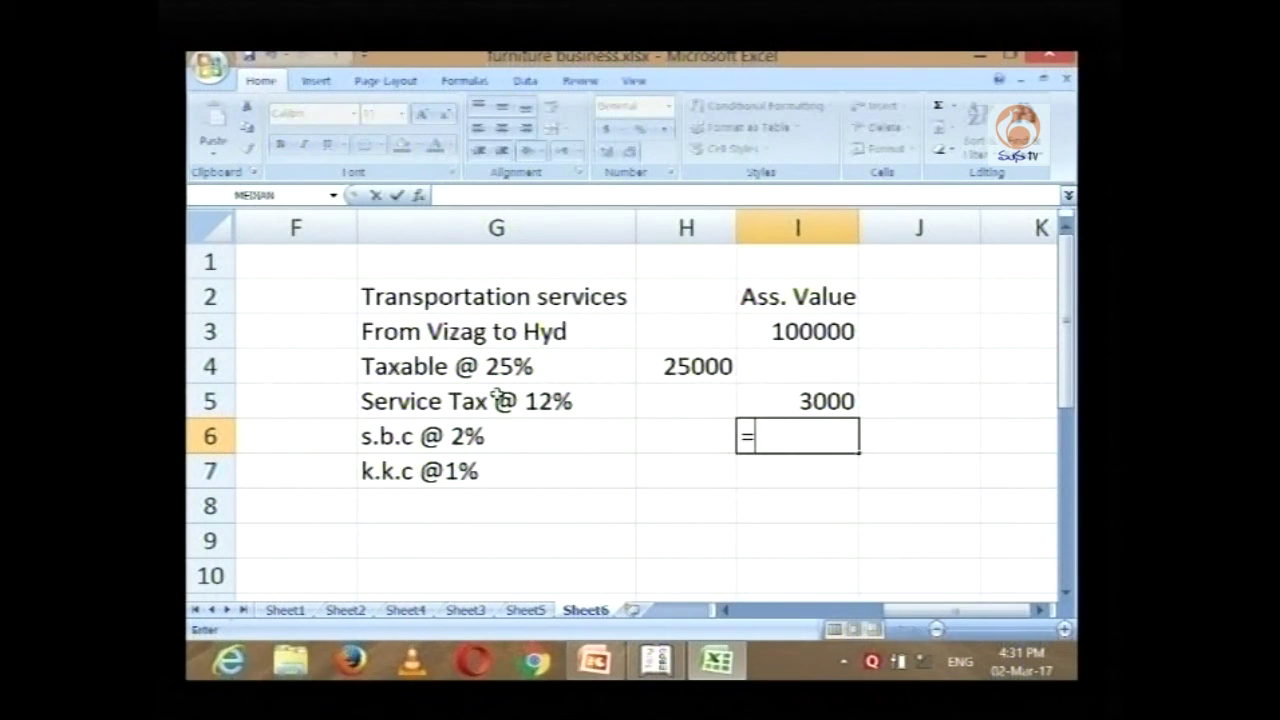
pyautogui.write('H4*2%')
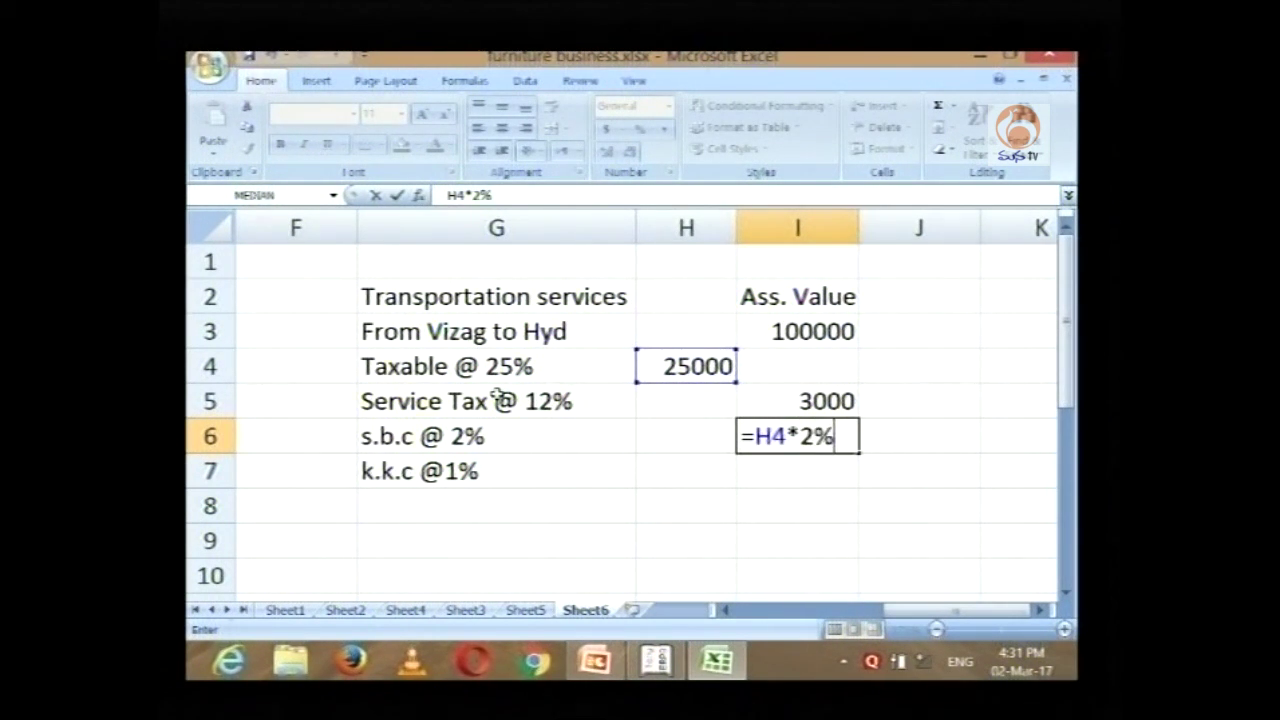
pyautogui.press('Return')
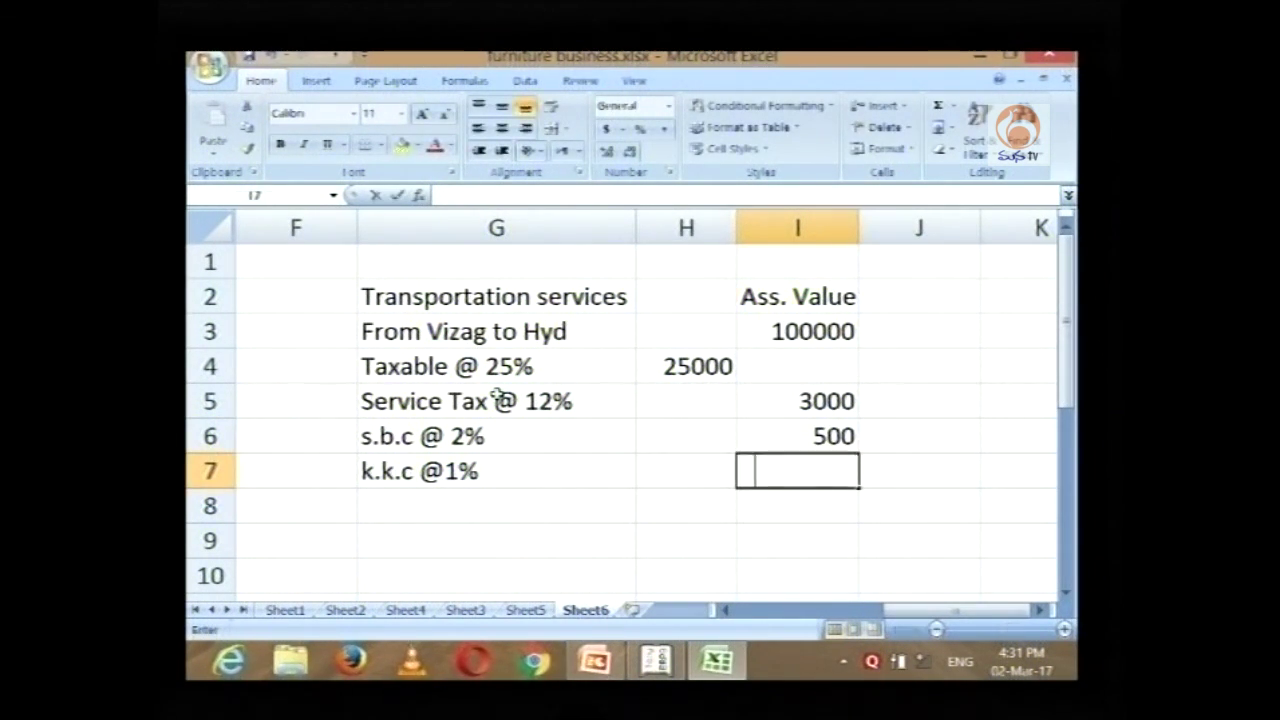
# Step: Calculate the k.k.c in I7 as 1% of the taxable amount with the formula =H4*1%
pyautogui.write('=')
pyautogui.press('Up')
pyautogui.press('Up')
pyautogui.press('Left')
pyautogui.press('Up')
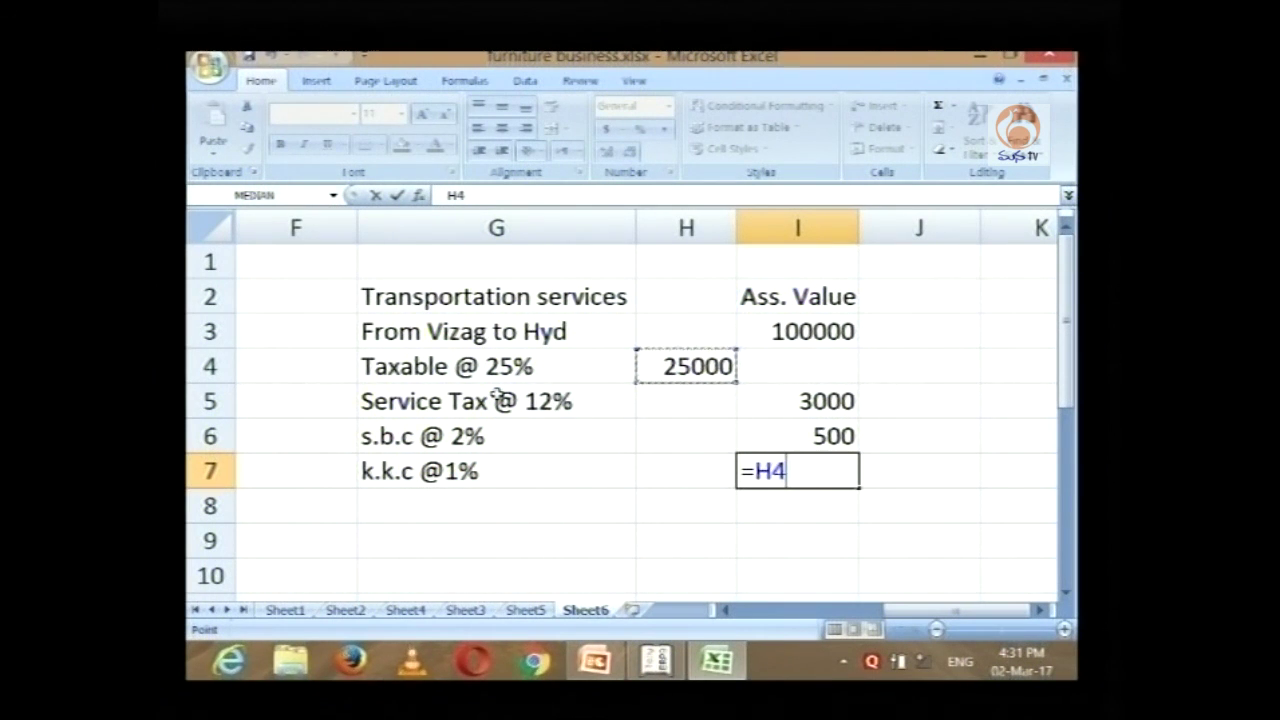
pyautogui.write('*1%')
pyautogui.press('Return')
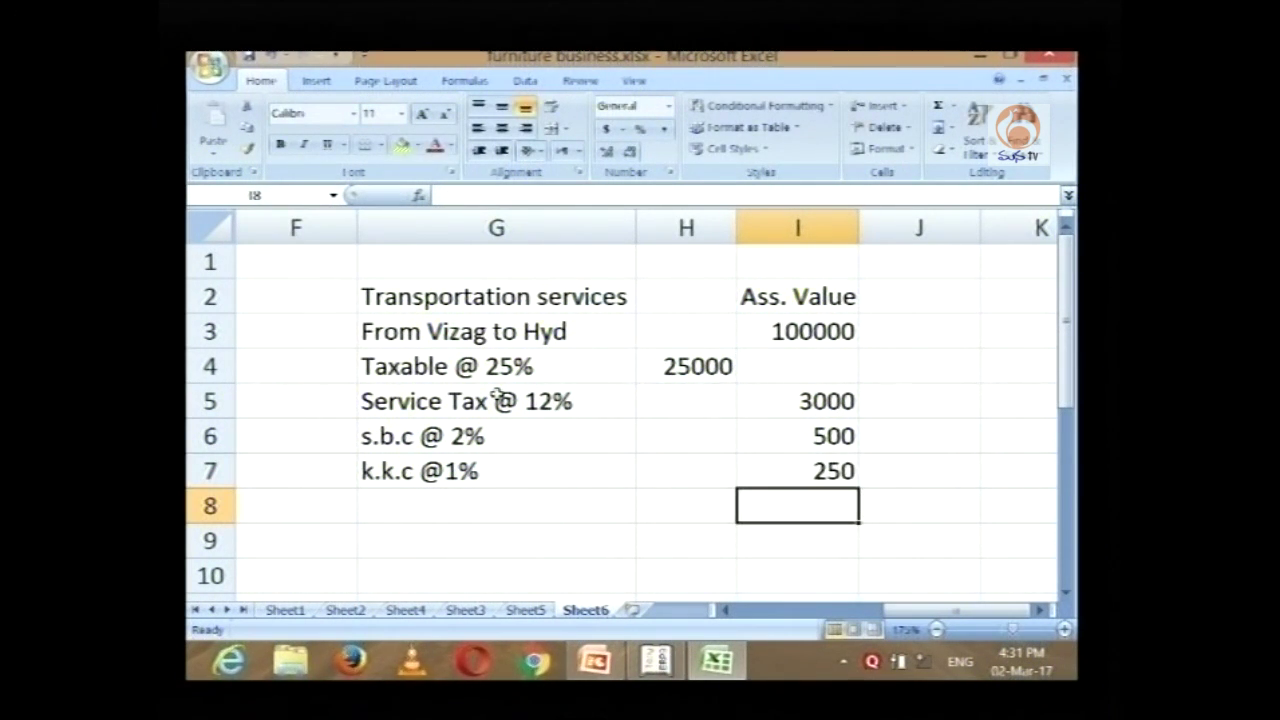
pyautogui.write('=sum')
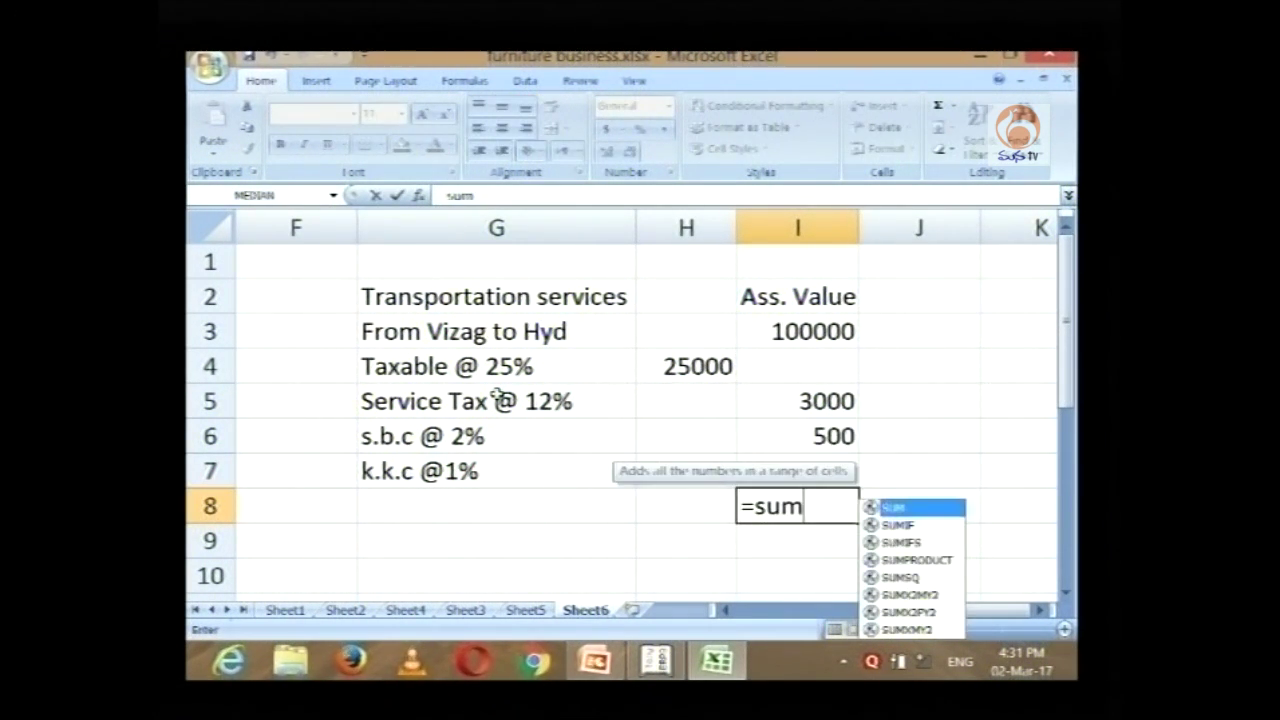
pyautogui.press('Return')
pyautogui.press('Up')
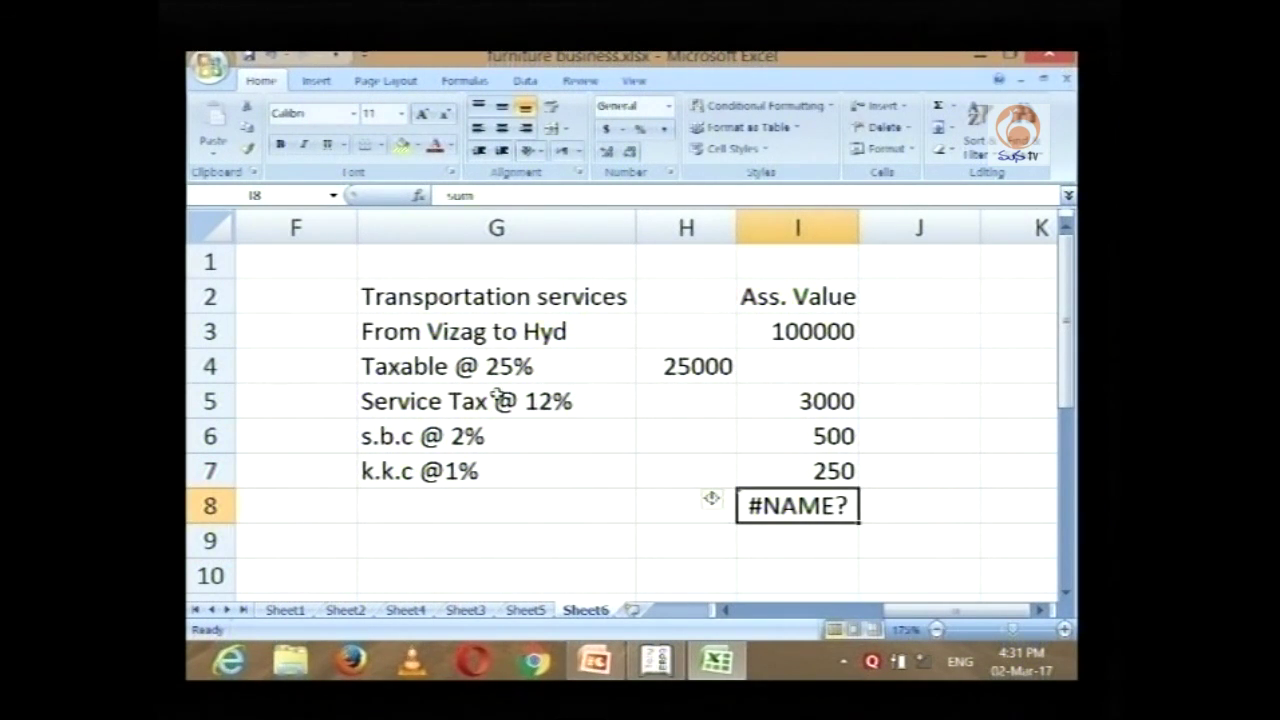
# Step: Total the assessable value and taxes in I8 with the formula =sum(I3:I7) and make the result bold
pyautogui.write('=sum(')
pyautogui.press('Up')
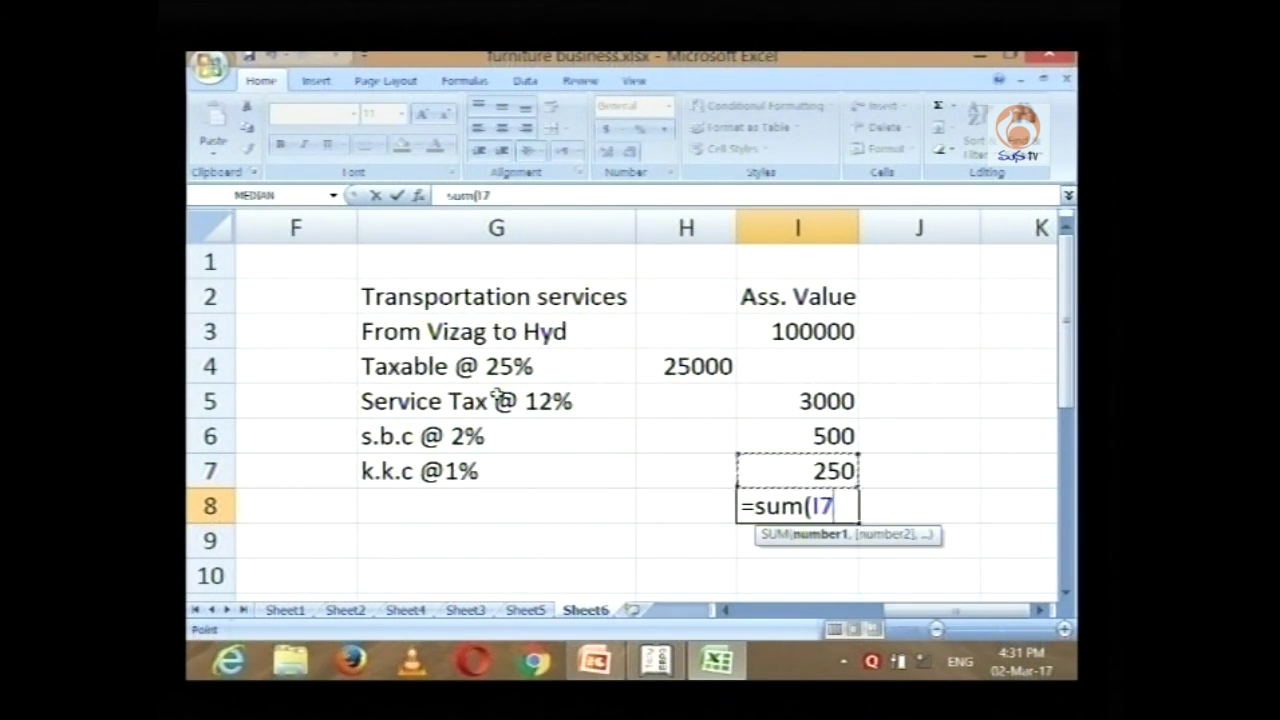
pyautogui.hotkey('shift', 'Up')
pyautogui.hotkey('shift', 'Up')
pyautogui.hotkey('shift', 'Up')
pyautogui.hotkey('shift', 'Up')
pyautogui.write(')')
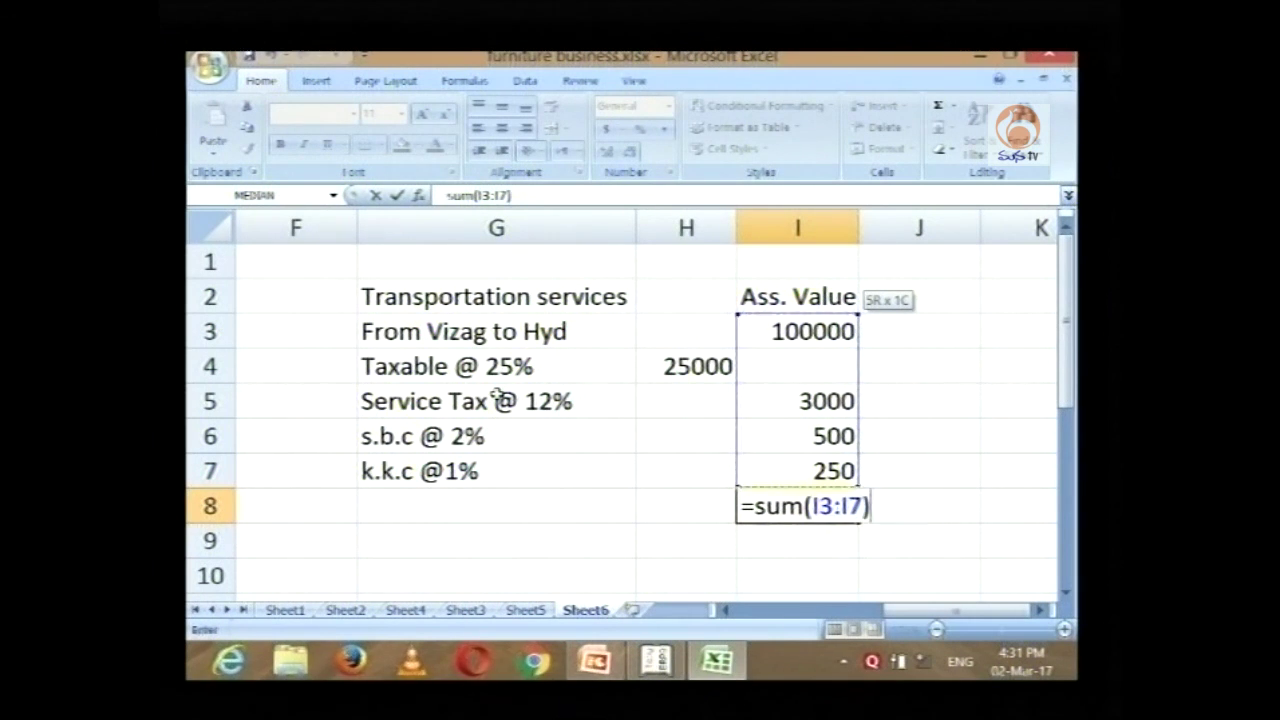
pyautogui.press('Return')
pyautogui.press('Up')
pyautogui.hotkey('ctrl', 'b')
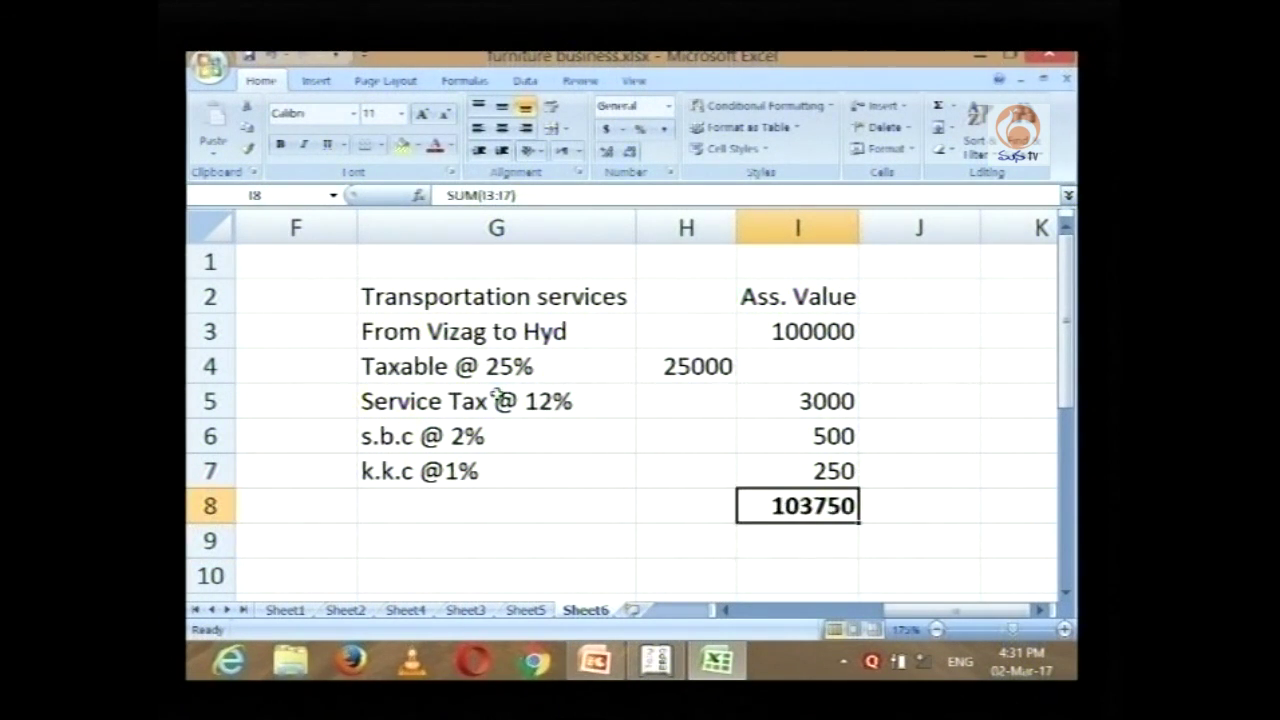
# Step: Enter the label "Total bill value" in G8 and make it bold
pyautogui.press('Left')
pyautogui.press('Left')
pyautogui.write('Total ')
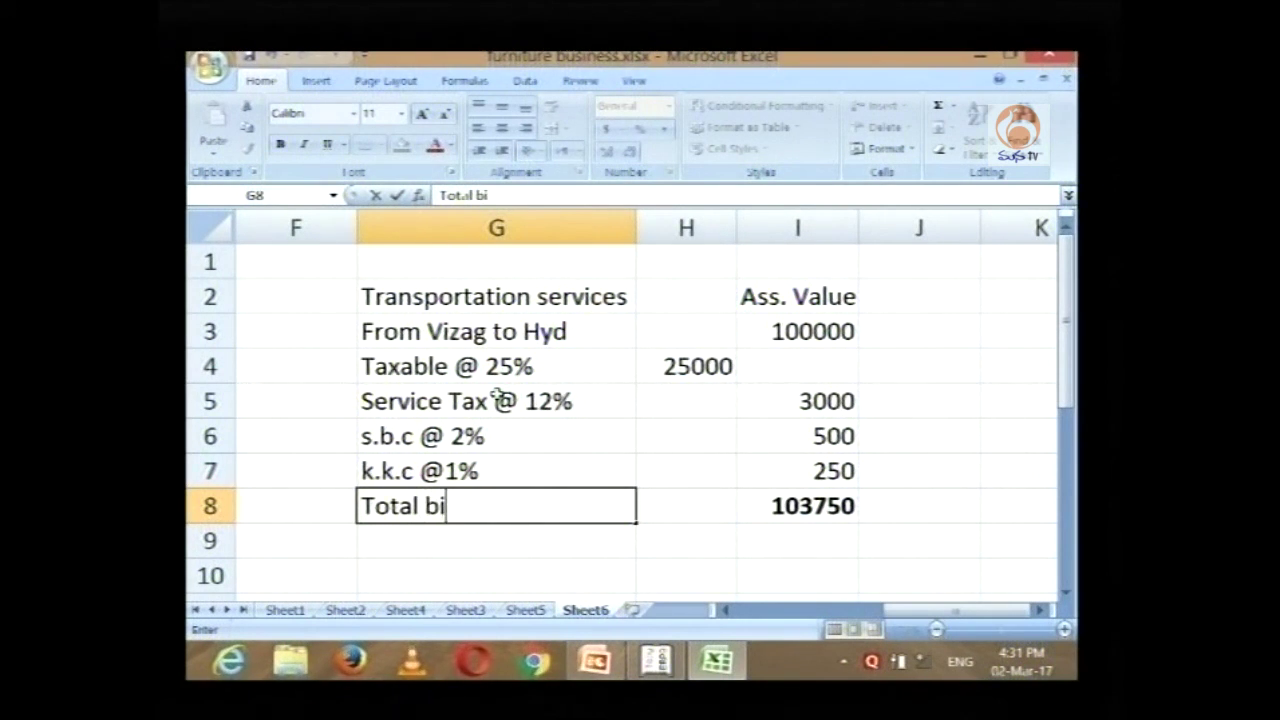
pyautogui.write('bill val')
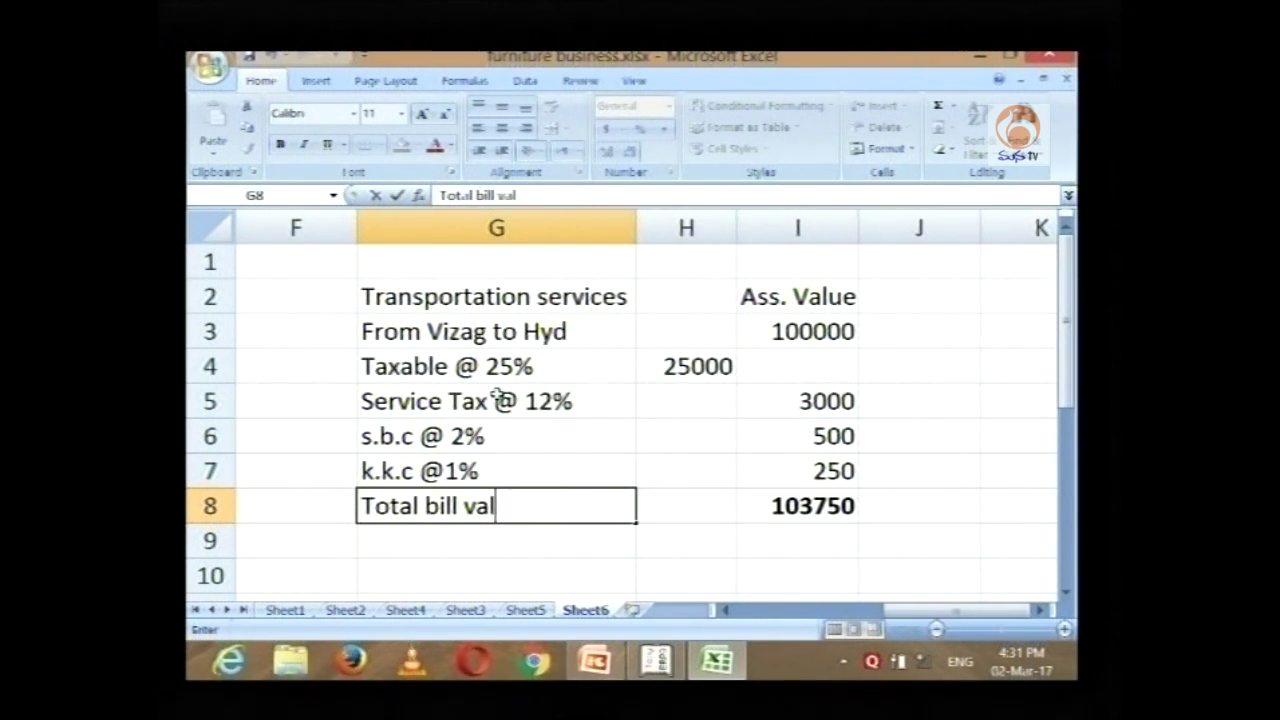
pyautogui.write('ue')
pyautogui.press('Return')
pyautogui.press('Up')
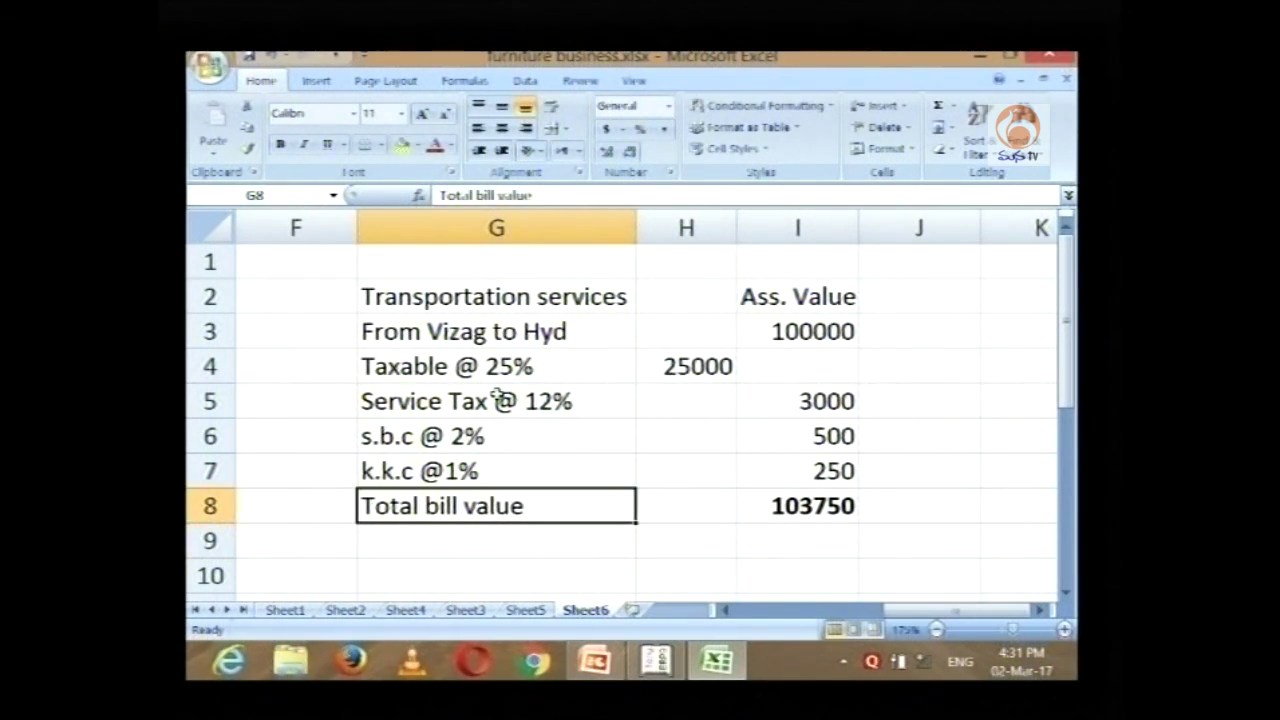
pyautogui.hotkey('ctrl', 'b')
# Step: Fill the total row G8:I8 with yellow
pyautogui.hotkey('shift', 'Right')
pyautogui.hotkey('shift', 'Right')
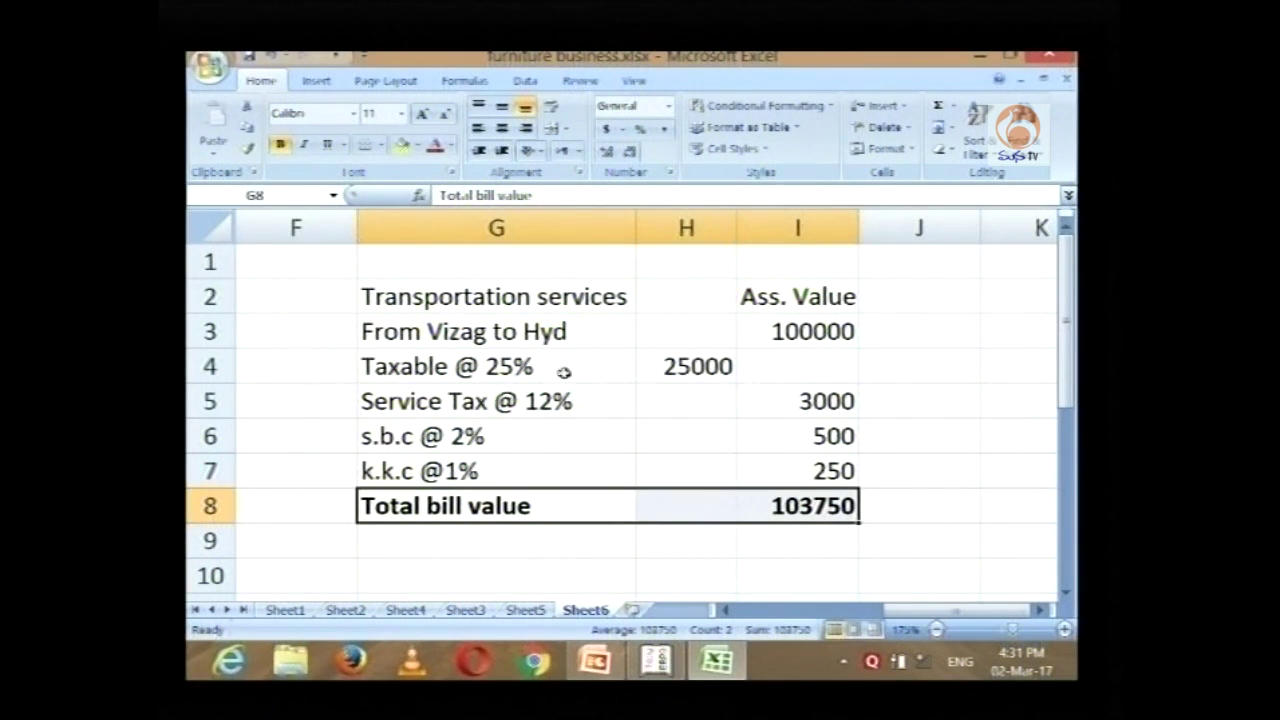
pyautogui.click(401, 145)
pyautogui.click(528, 568)
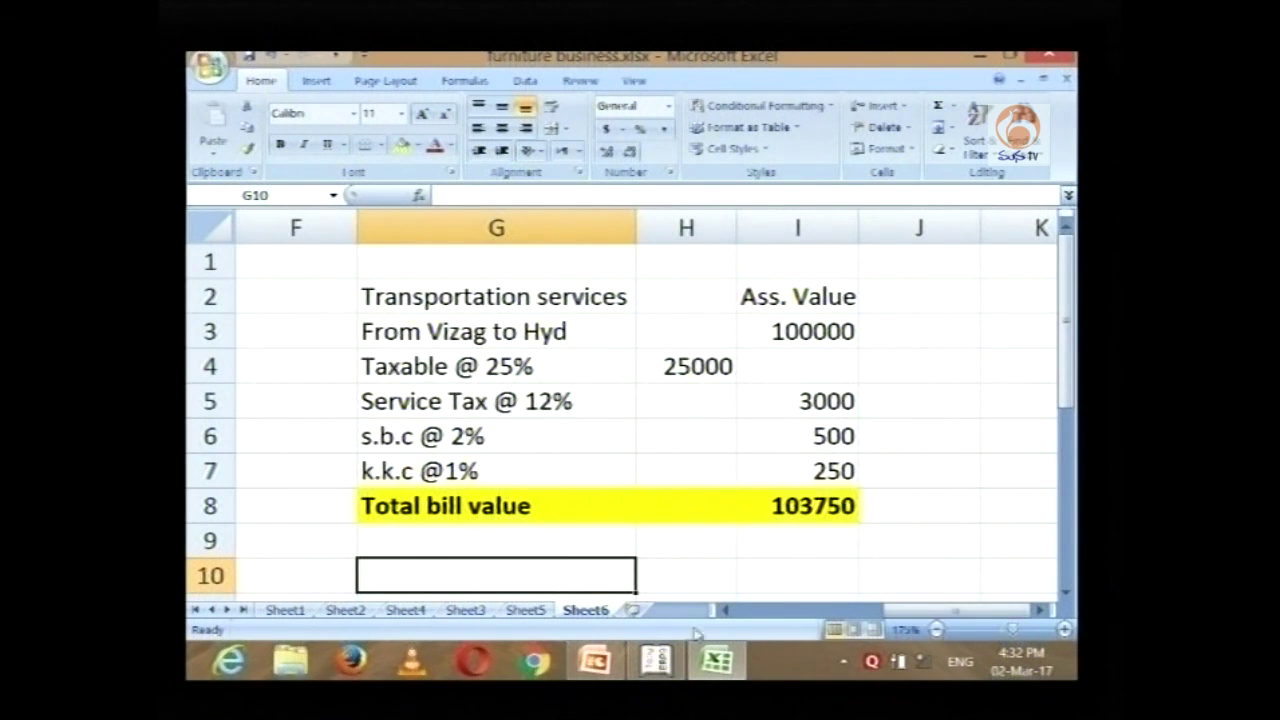
# Step: Examine how the service tax and cesses in E3:E5 are calculated from the Accounting Services value in E2
pyautogui.click(727, 612)
pyautogui.hscroll(-4, 727, 612)
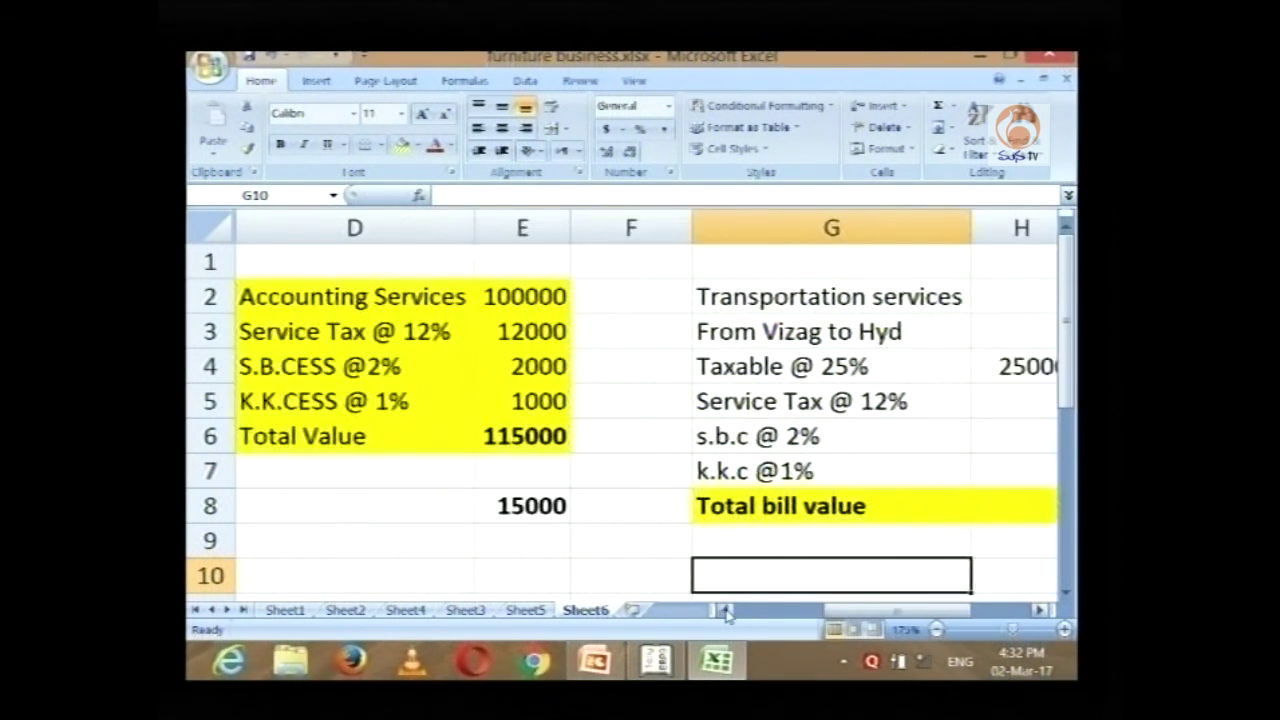
pyautogui.click(533, 404)
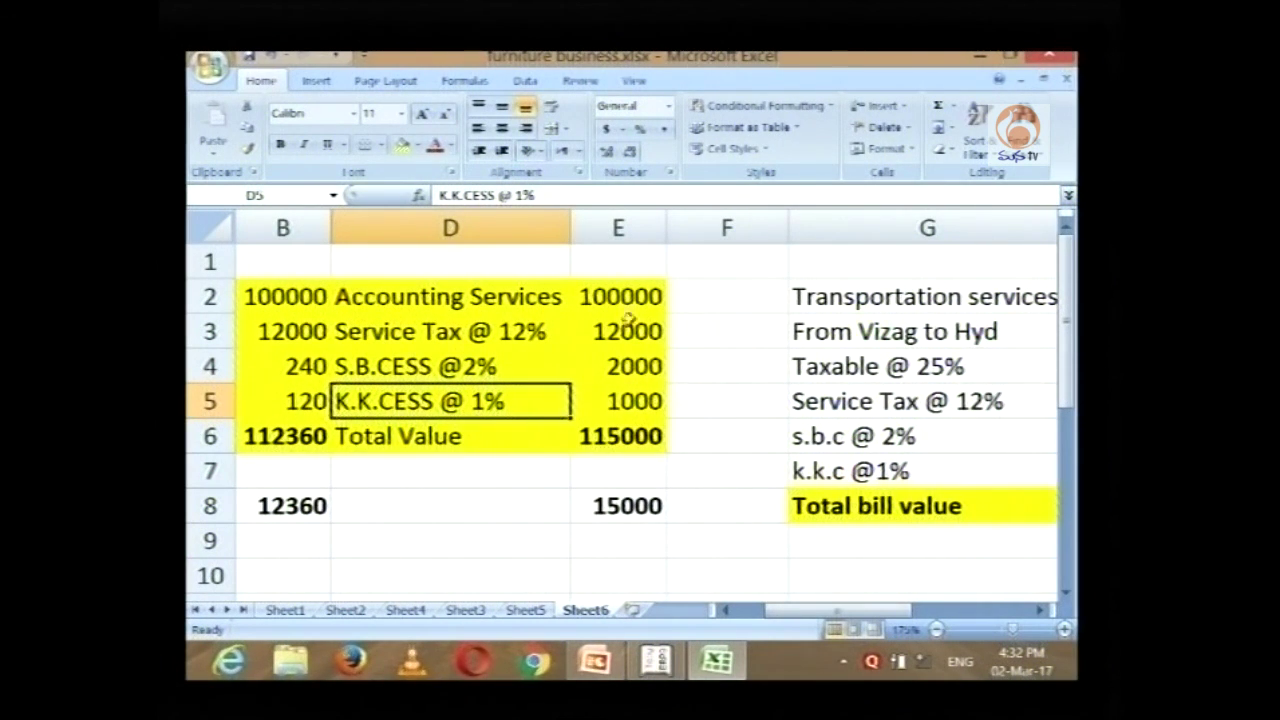
pyautogui.click(622, 296)
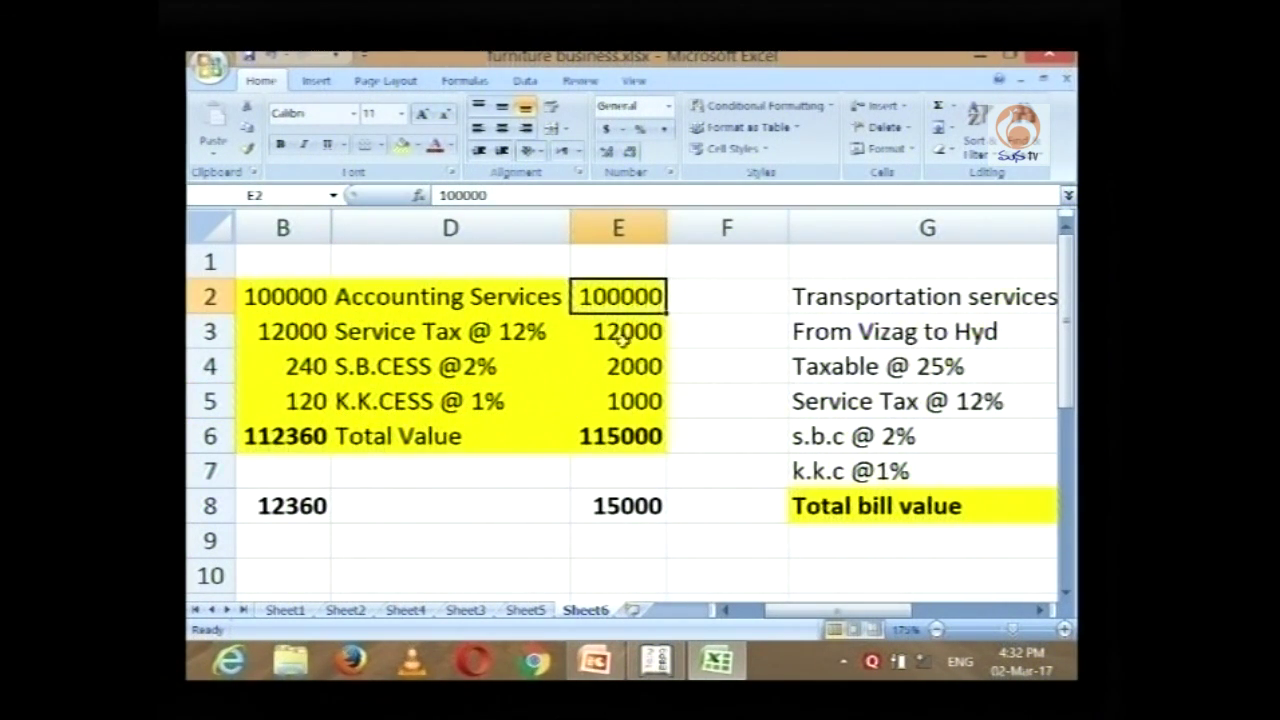
pyautogui.click(622, 333)
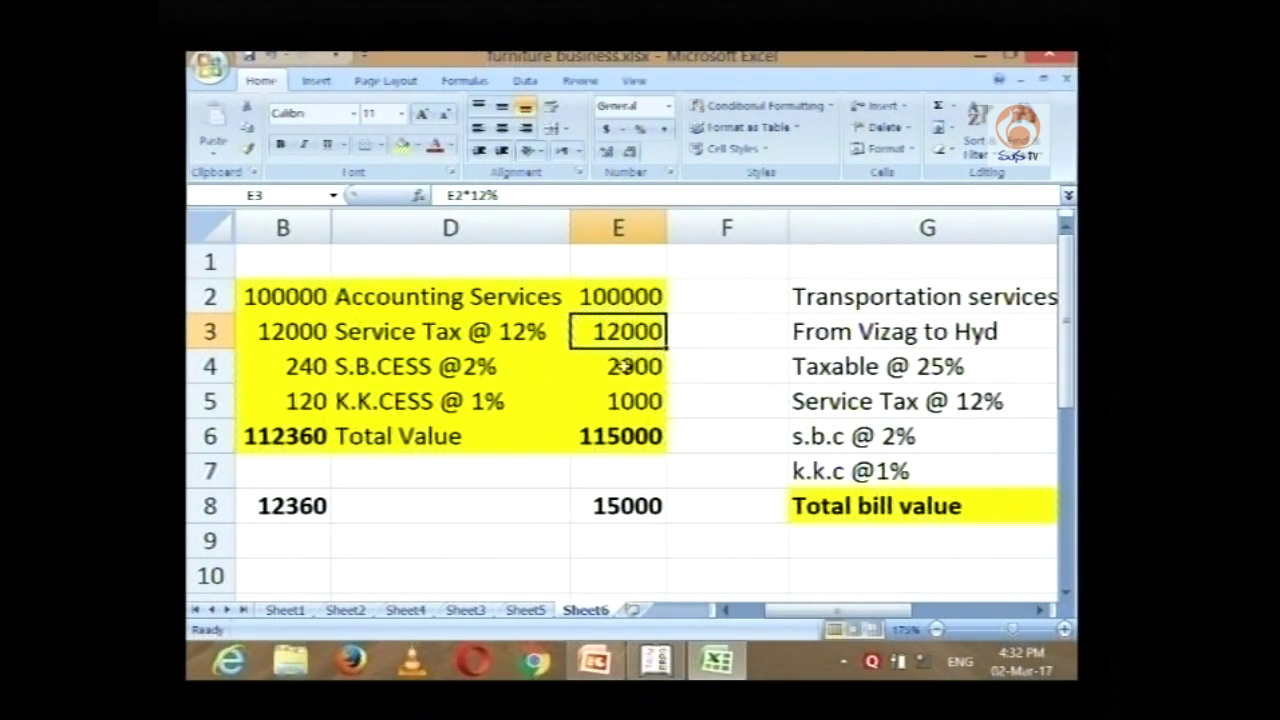
pyautogui.click(622, 368)
pyautogui.click(628, 302)
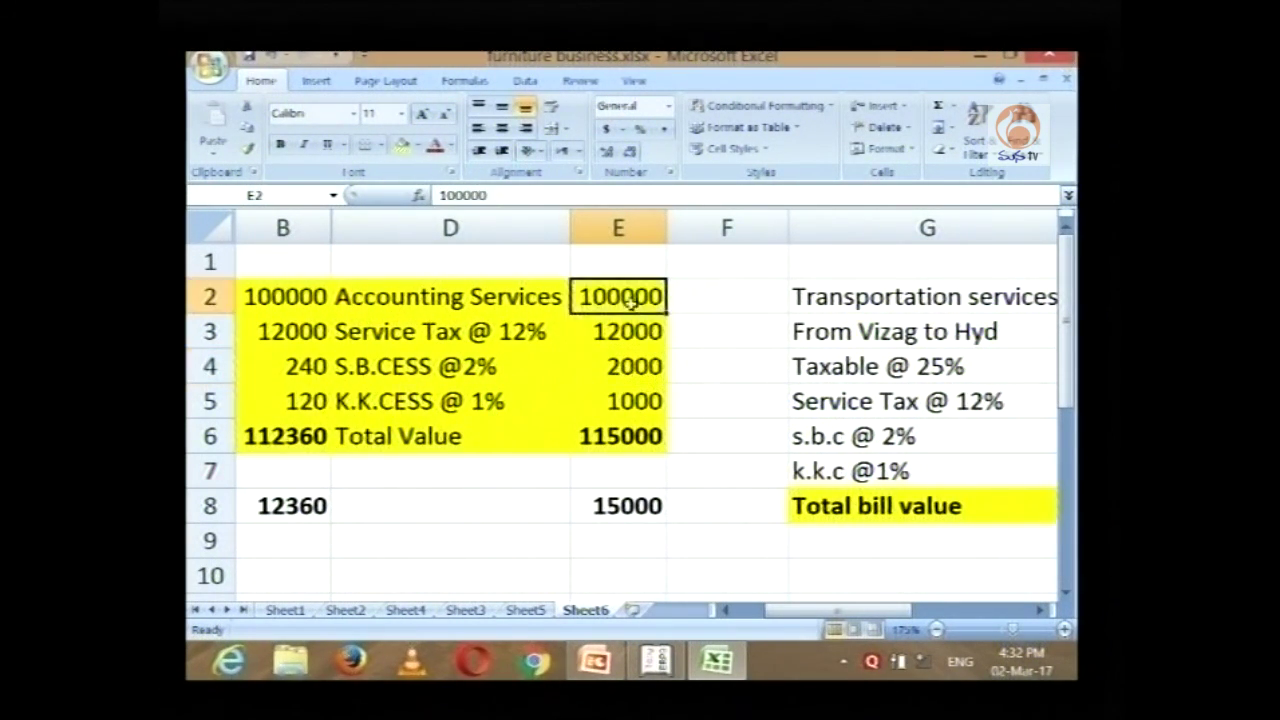
pyautogui.click(627, 407)
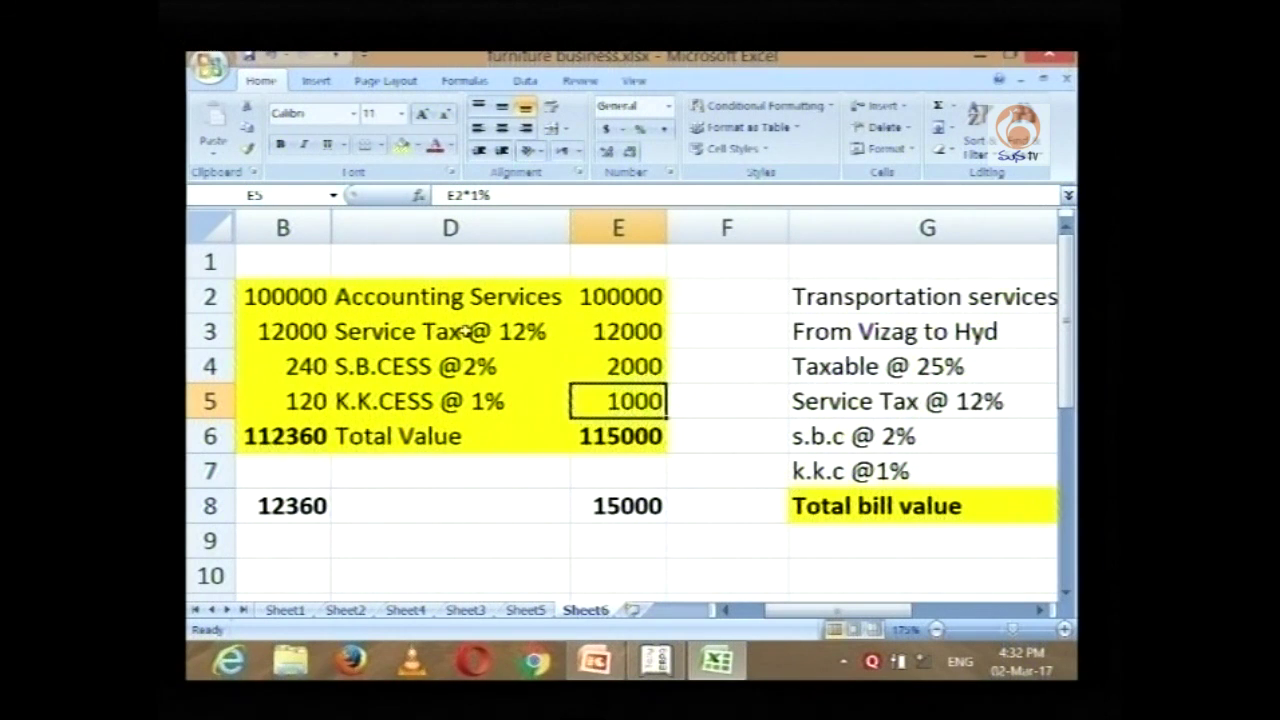
# Step: Compare the Transportation services formulas in H4 and I5:I7 with the earlier Accounting Services calculations
pyautogui.click(1040, 610)
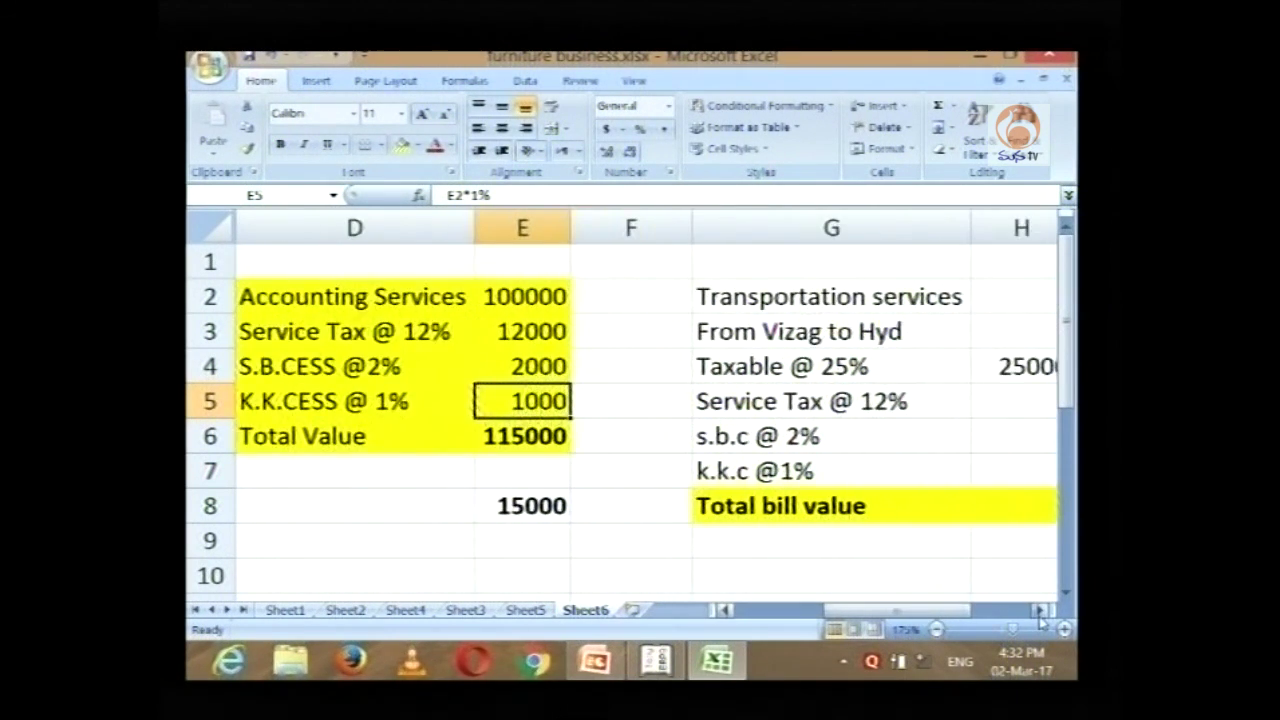
pyautogui.click(712, 412)
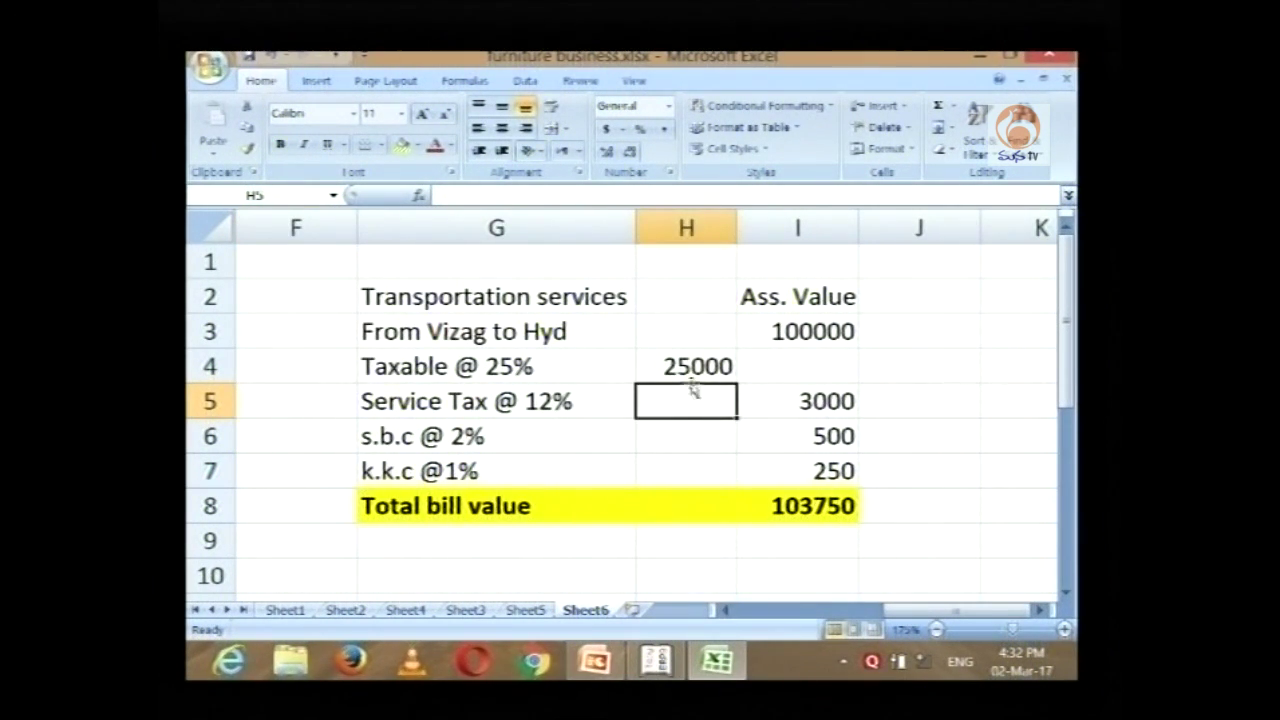
pyautogui.click(792, 332)
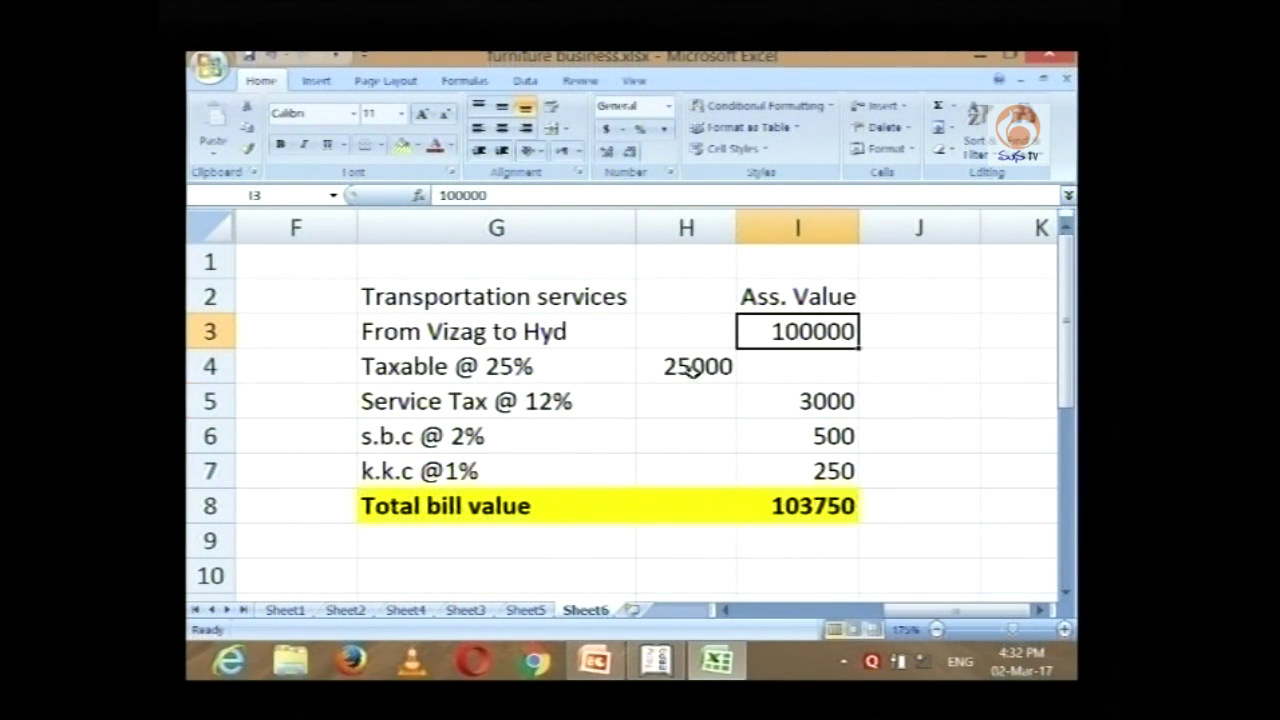
pyautogui.click(676, 366)
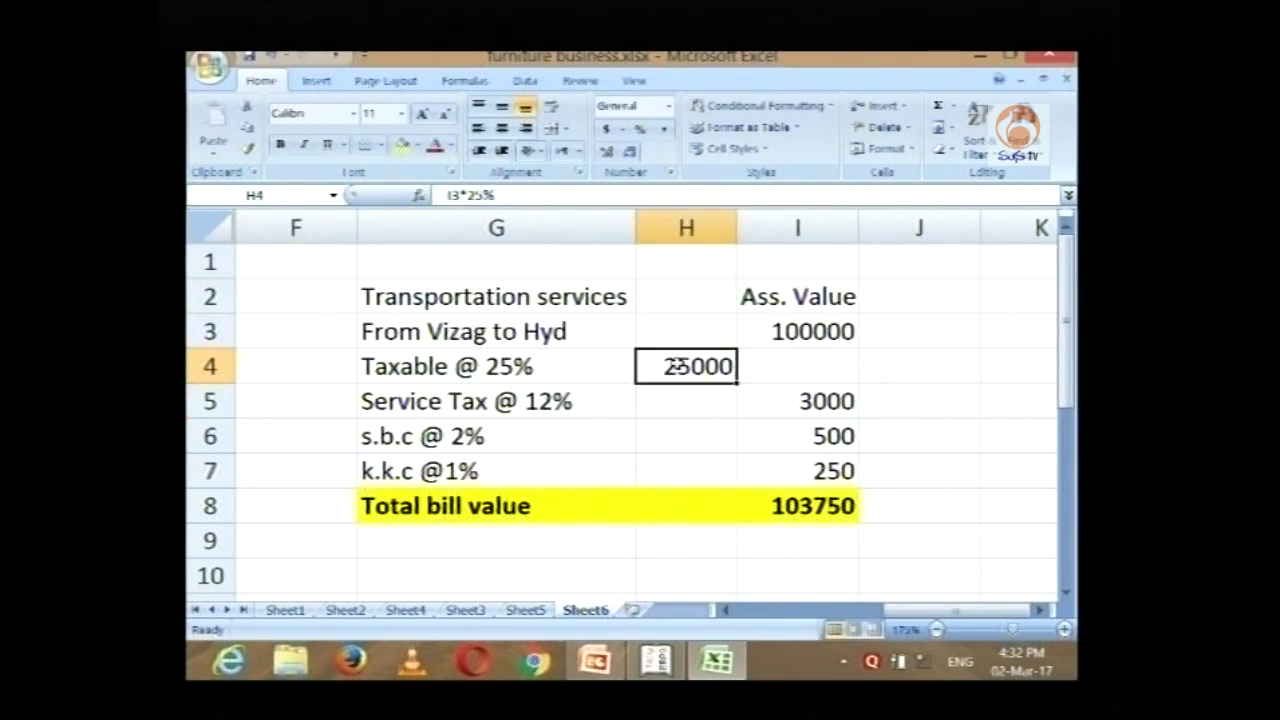
pyautogui.click(808, 402)
pyautogui.click(802, 434)
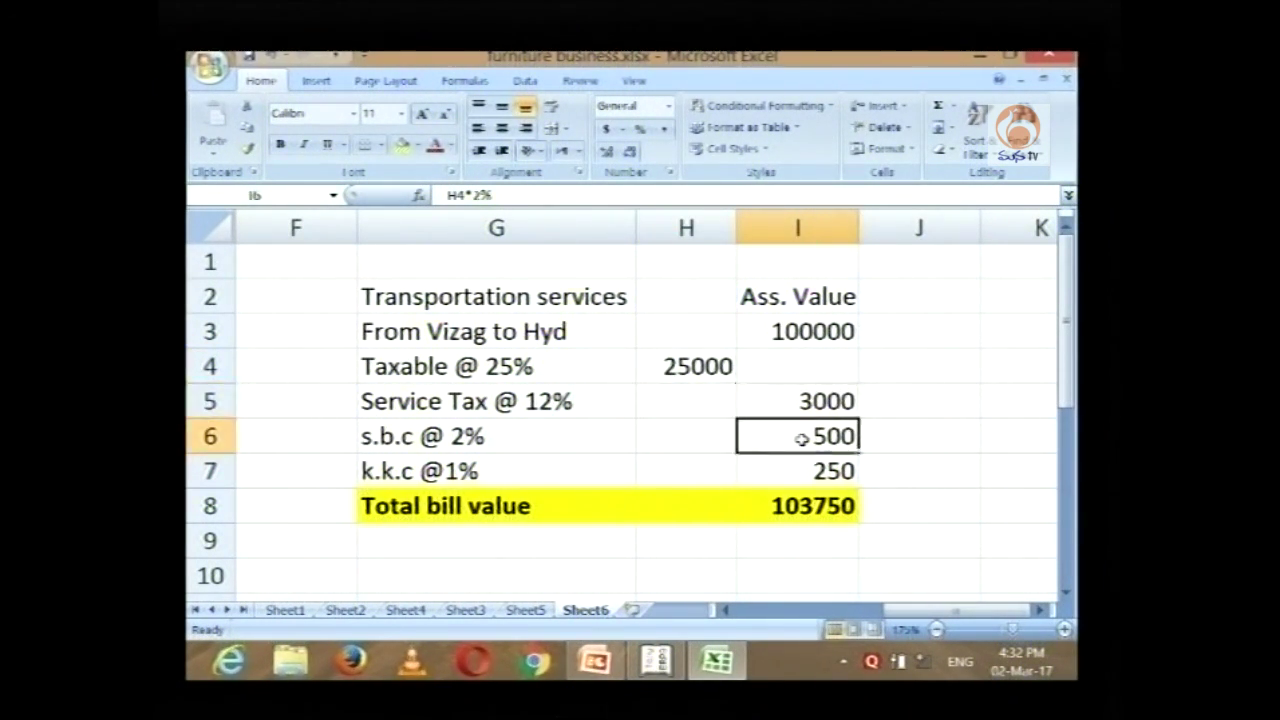
pyautogui.click(810, 470)
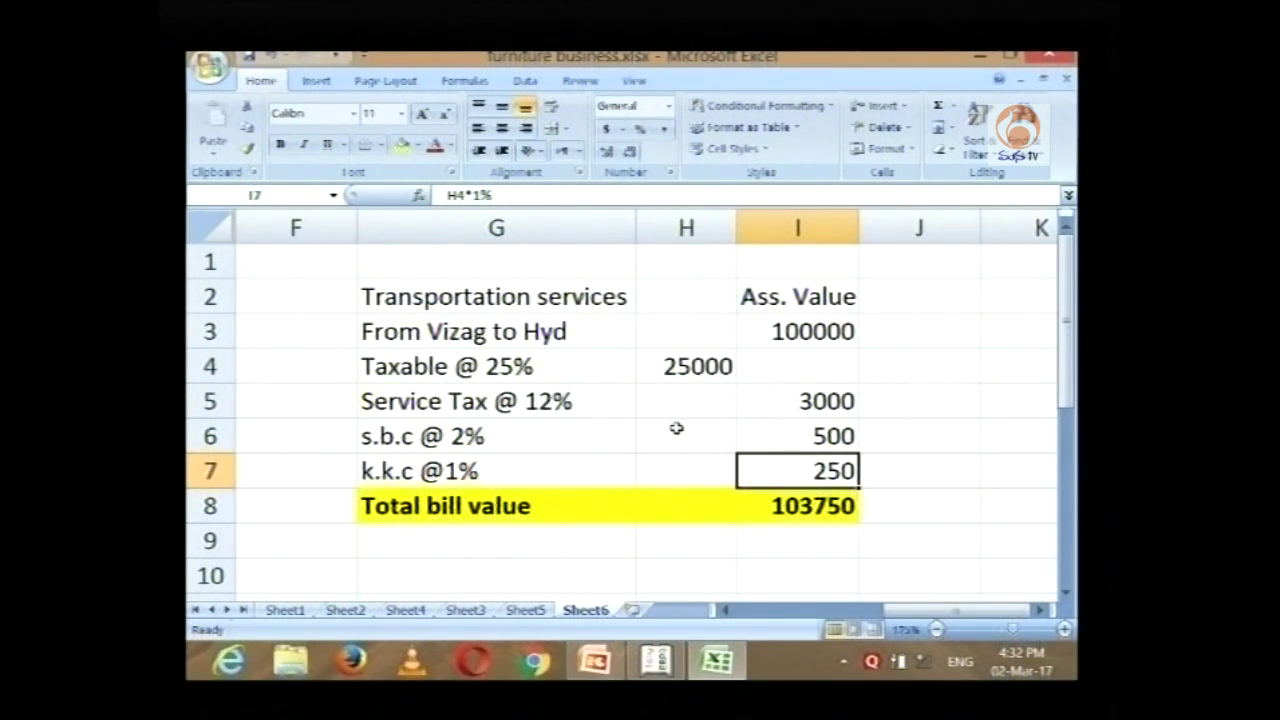
pyautogui.click(723, 610)
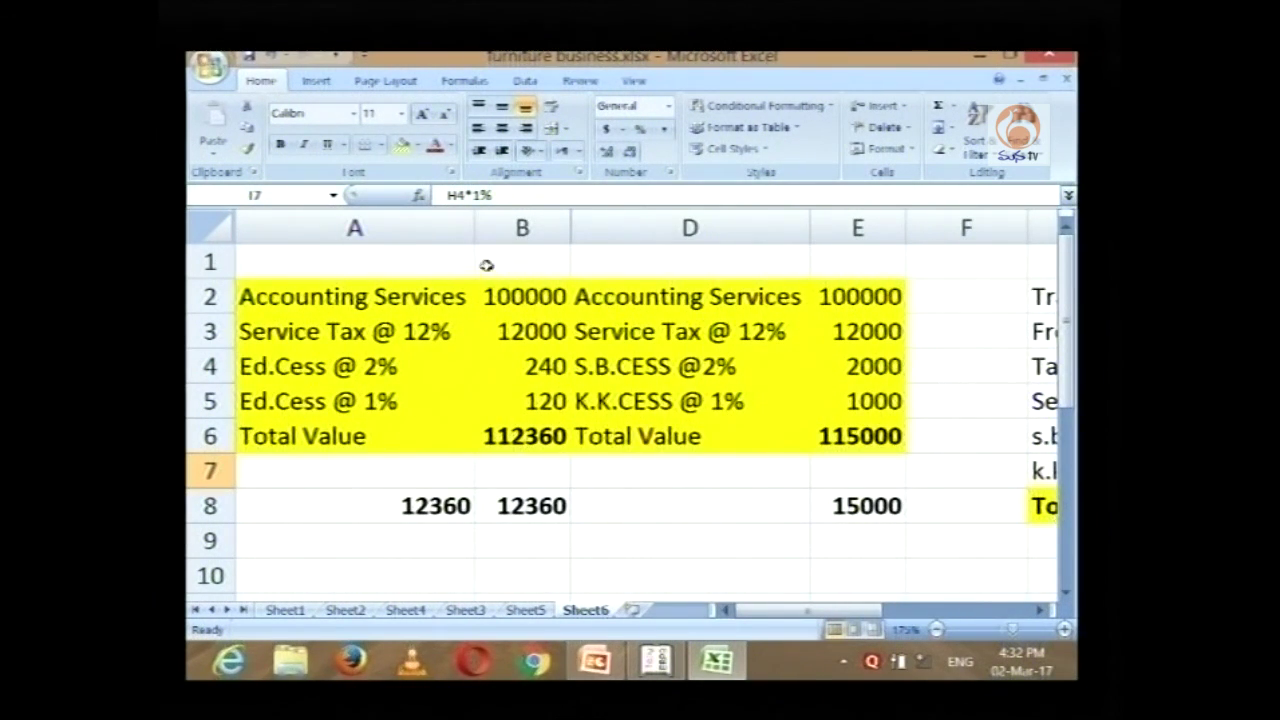
pyautogui.click(1040, 609)
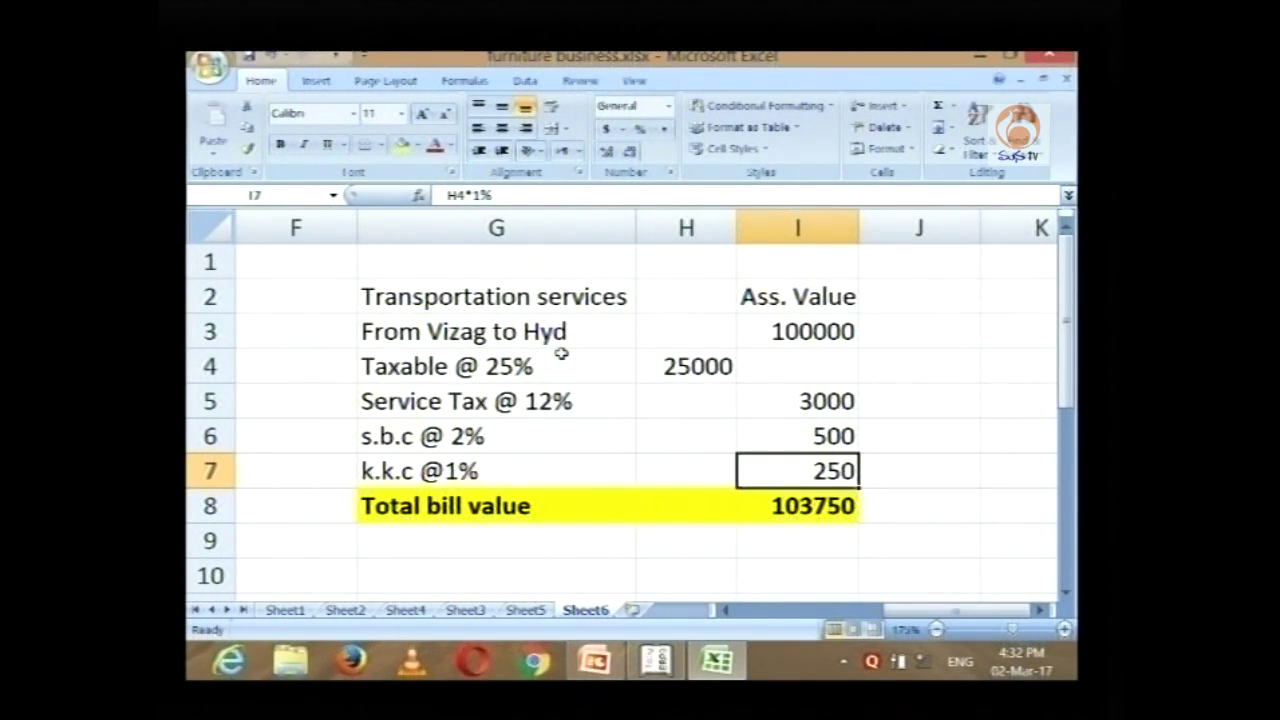
# Step: Insert a blank row above the "Taxable @ 25%" row
pyautogui.click(210, 366)
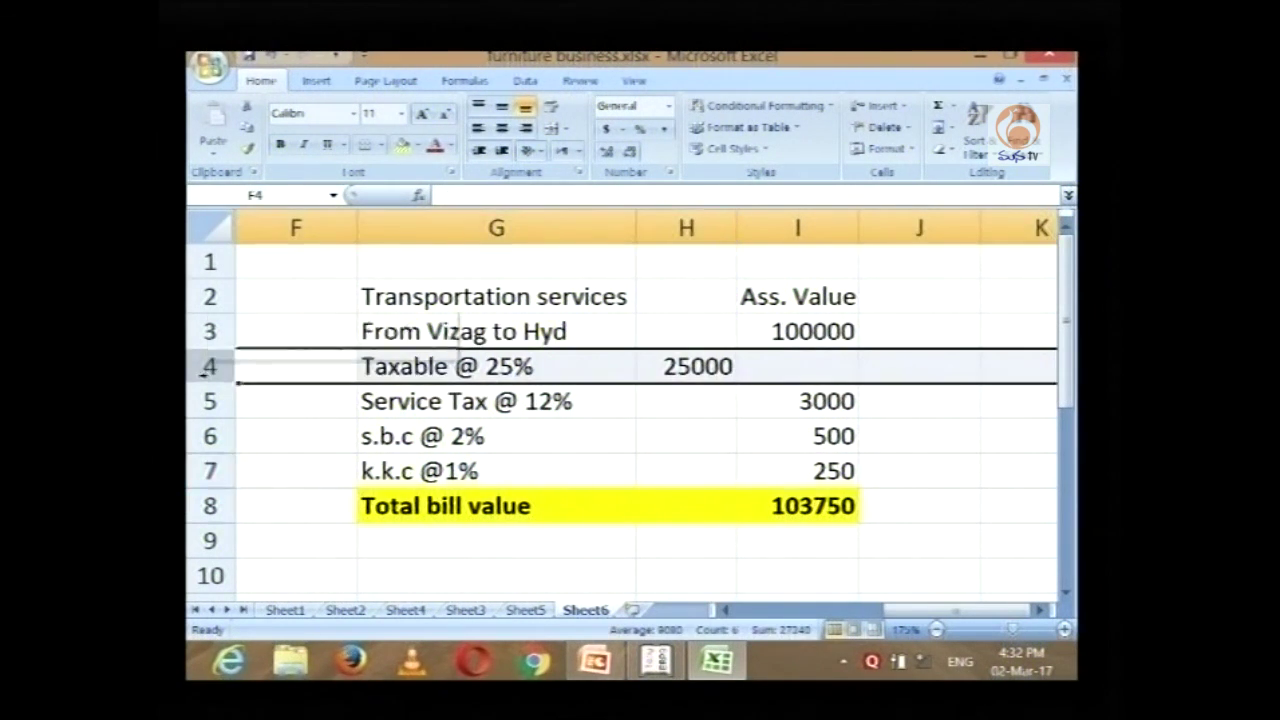
pyautogui.rightClick(210, 366)
pyautogui.click(314, 480)
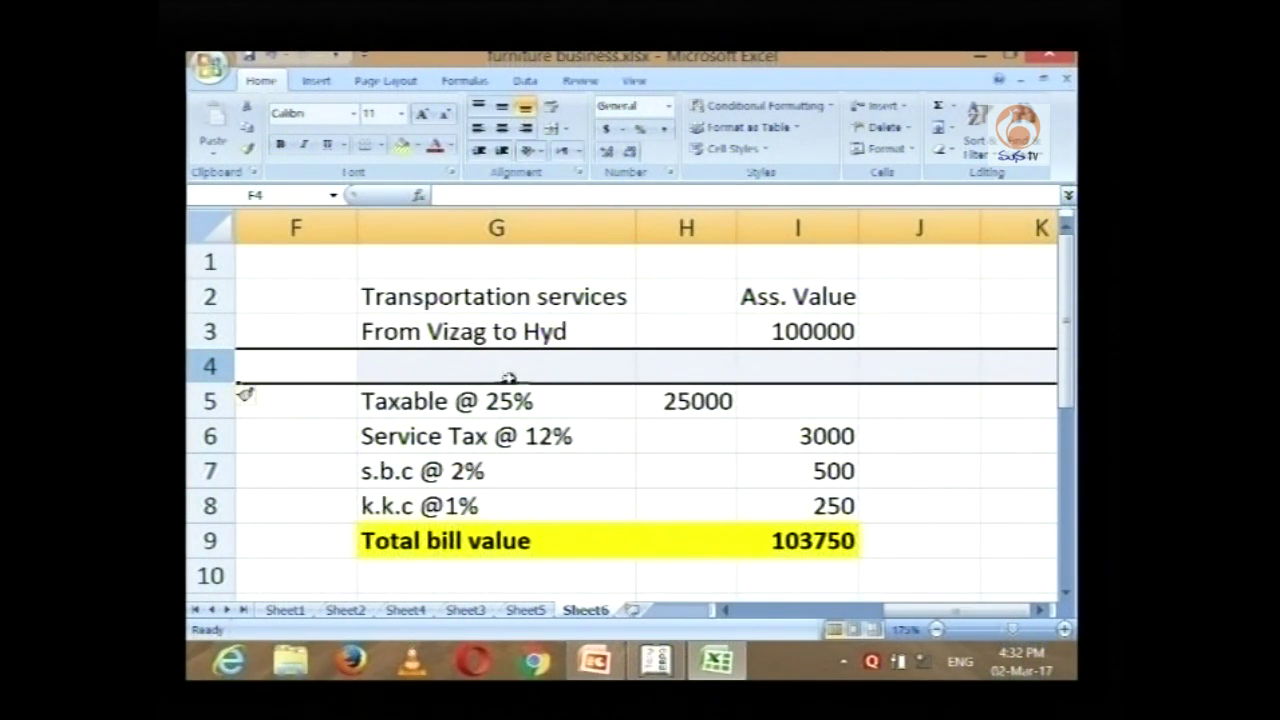
# Step: Enter the label "Abatement @ 75%" in G4, in the blank row below the route description
pyautogui.click(494, 373)
pyautogui.write('Abatemen')
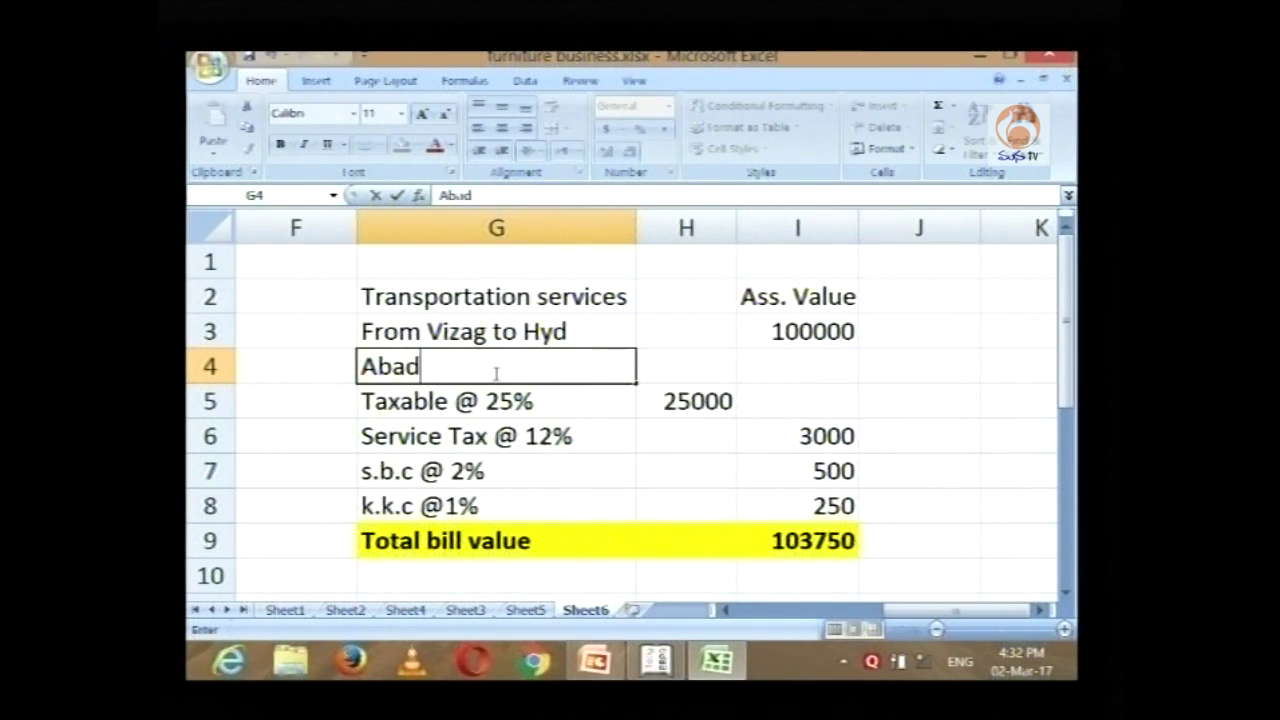
pyautogui.write('t @ 1')
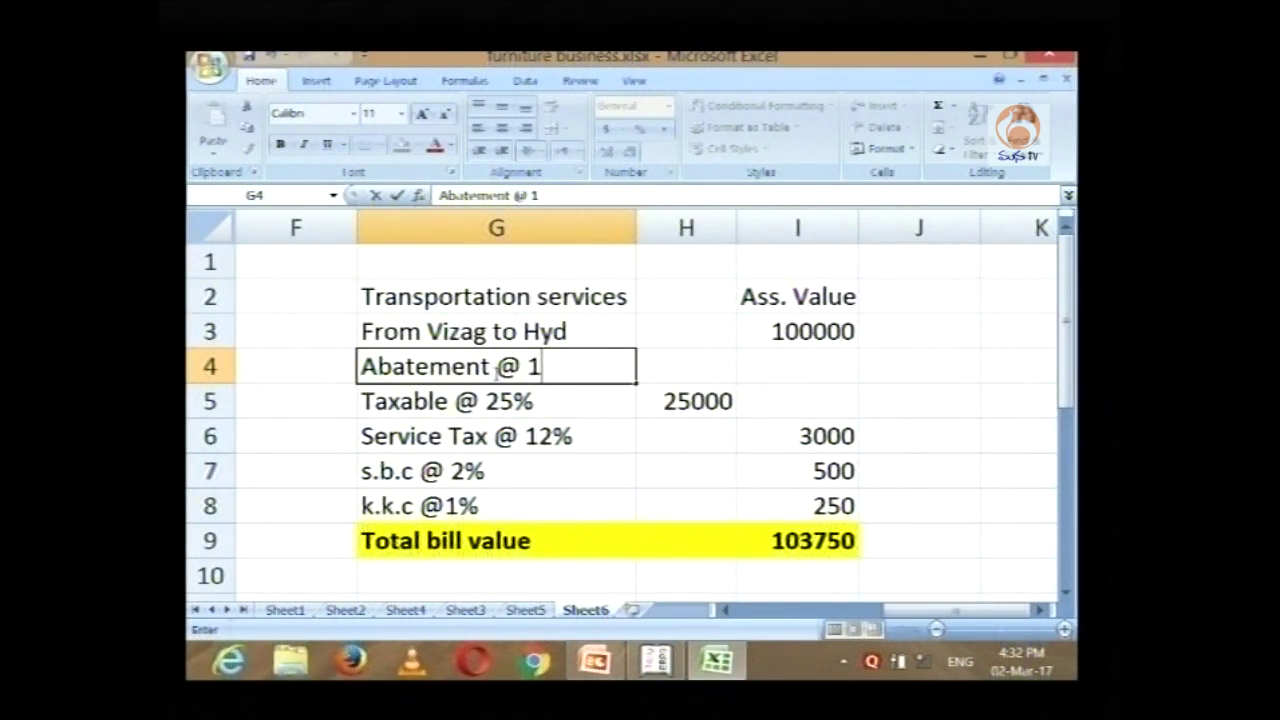
pyautogui.press('BackSpace')
pyautogui.write('75%')
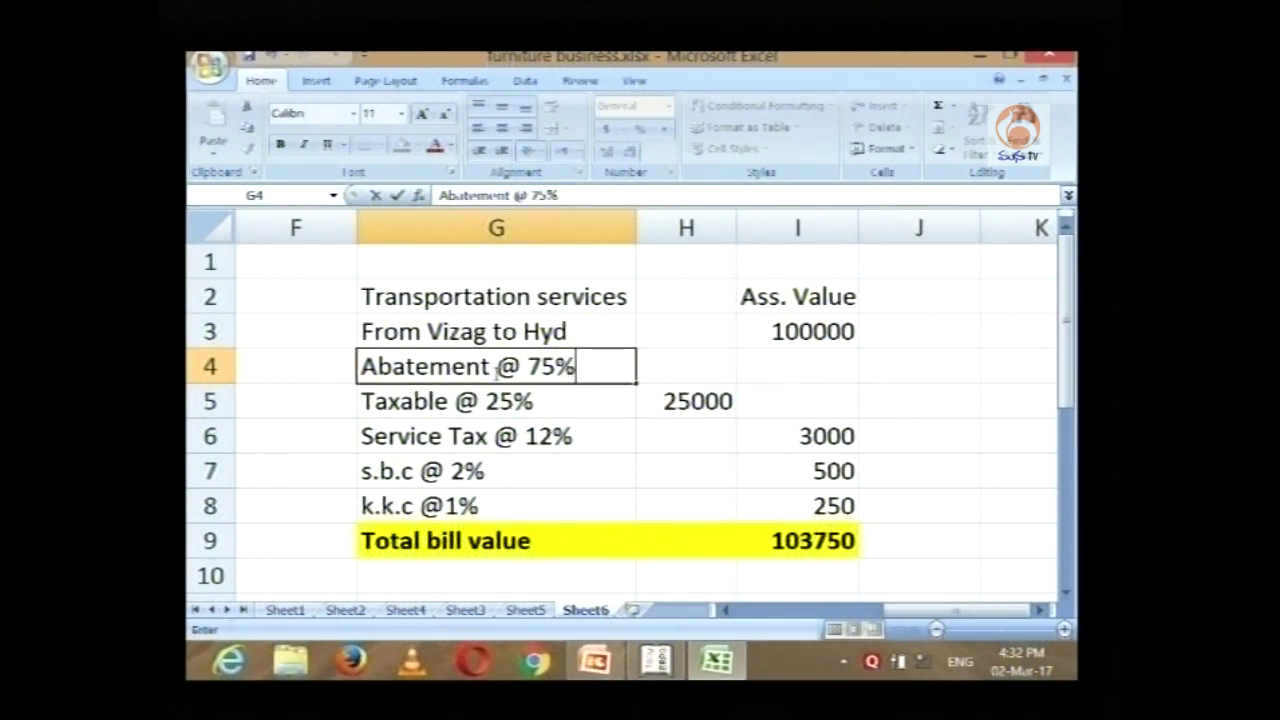
pyautogui.press('Return')
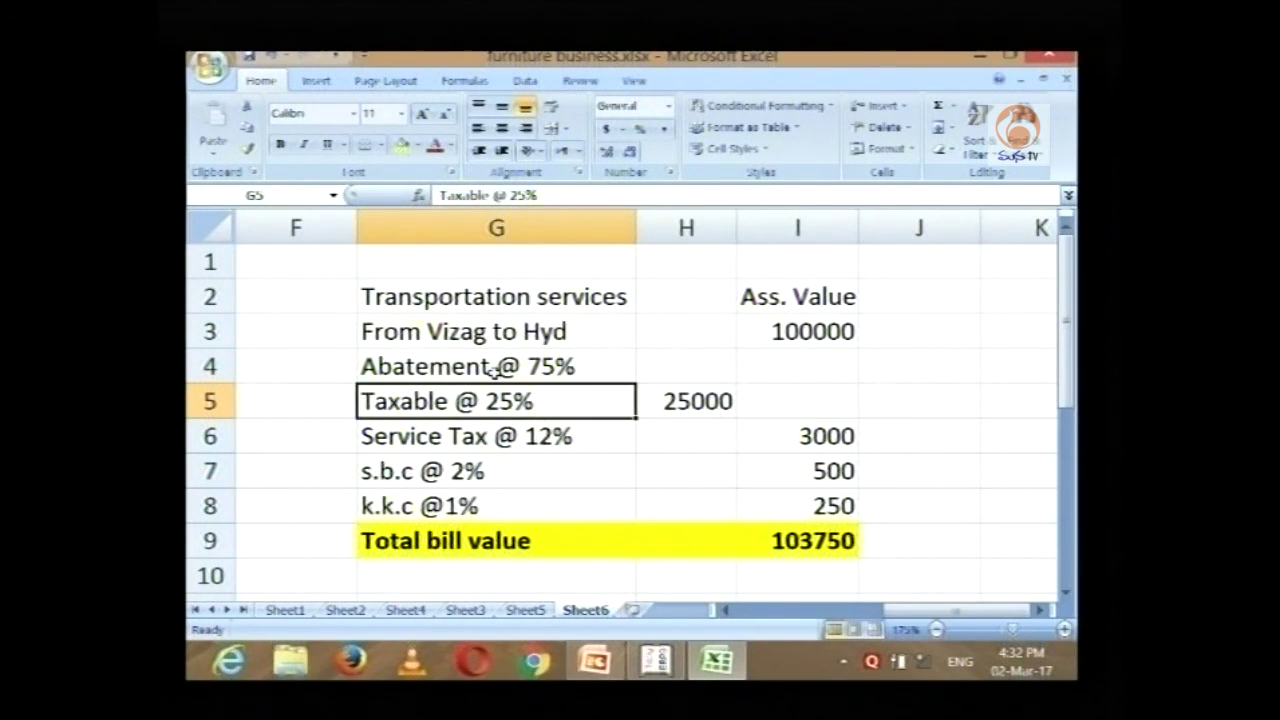
# Step: Calculate the 75% abatement in H4 with the formula =I3*75%, based on the assessable value
pyautogui.press('Right')
pyautogui.press('Left')
pyautogui.press('Right')
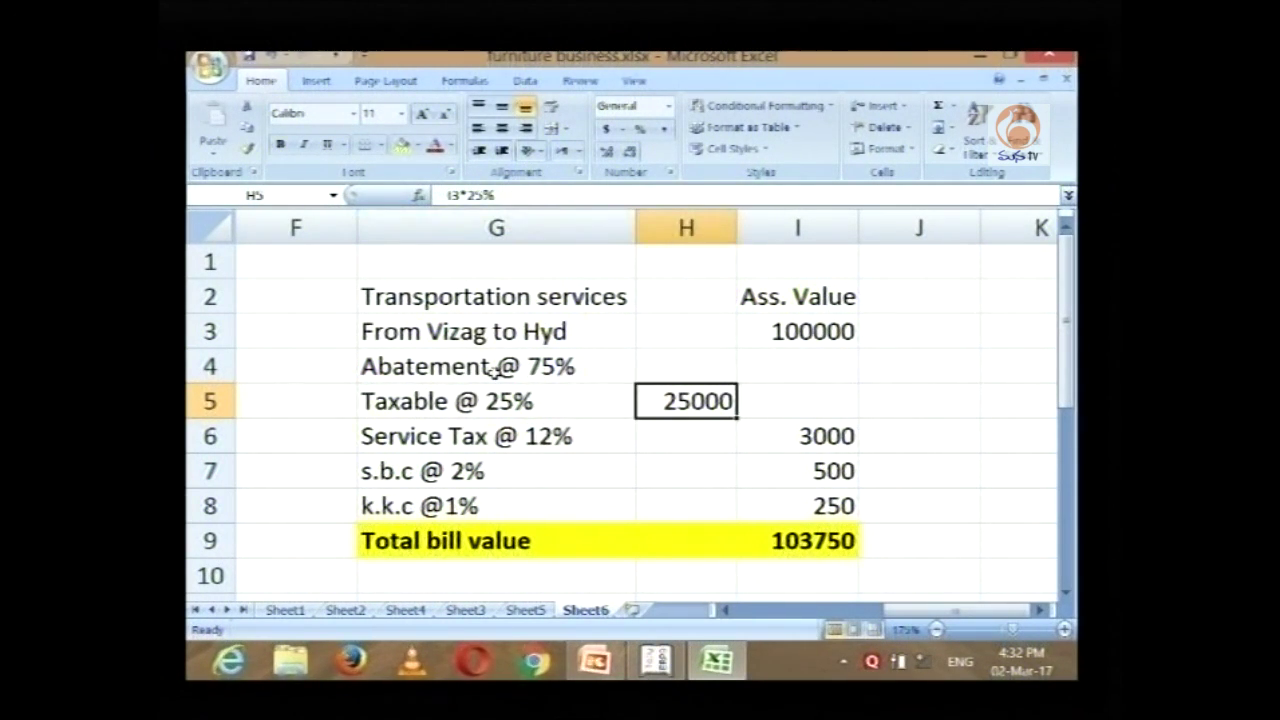
pyautogui.press('Up')
pyautogui.write('=')
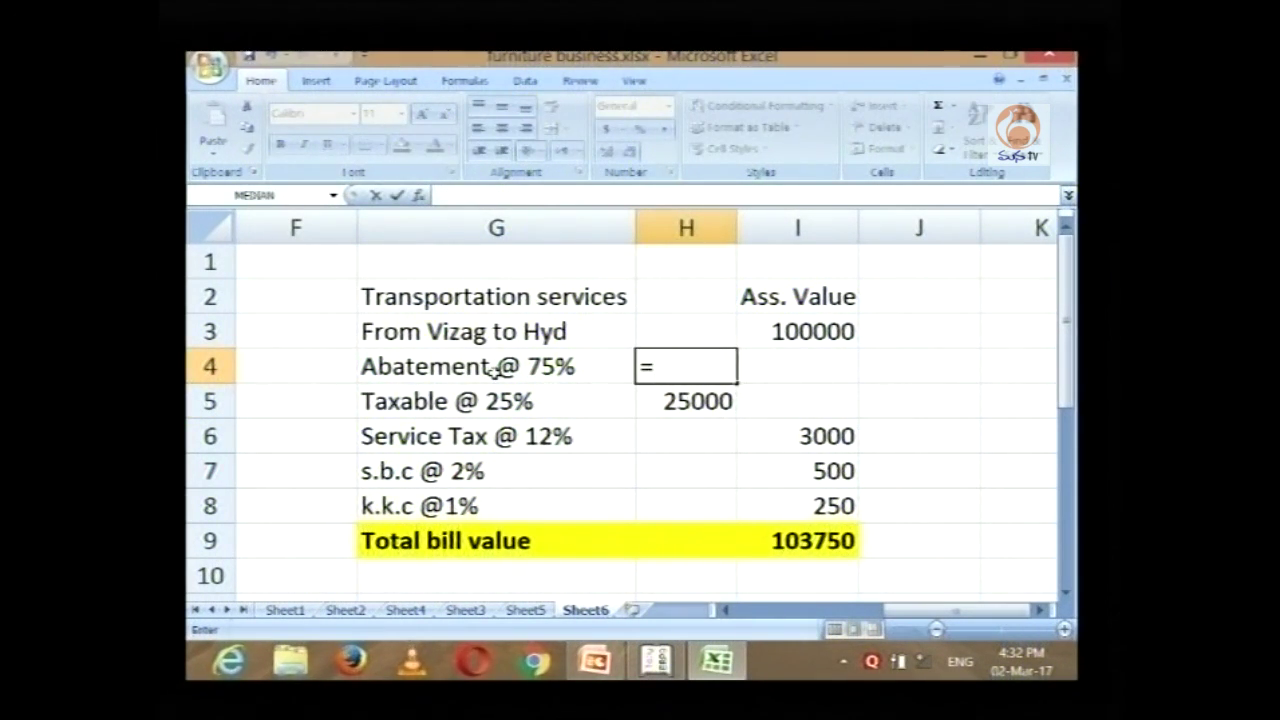
pyautogui.press('Up')
pyautogui.press('Right')
pyautogui.write('*7')
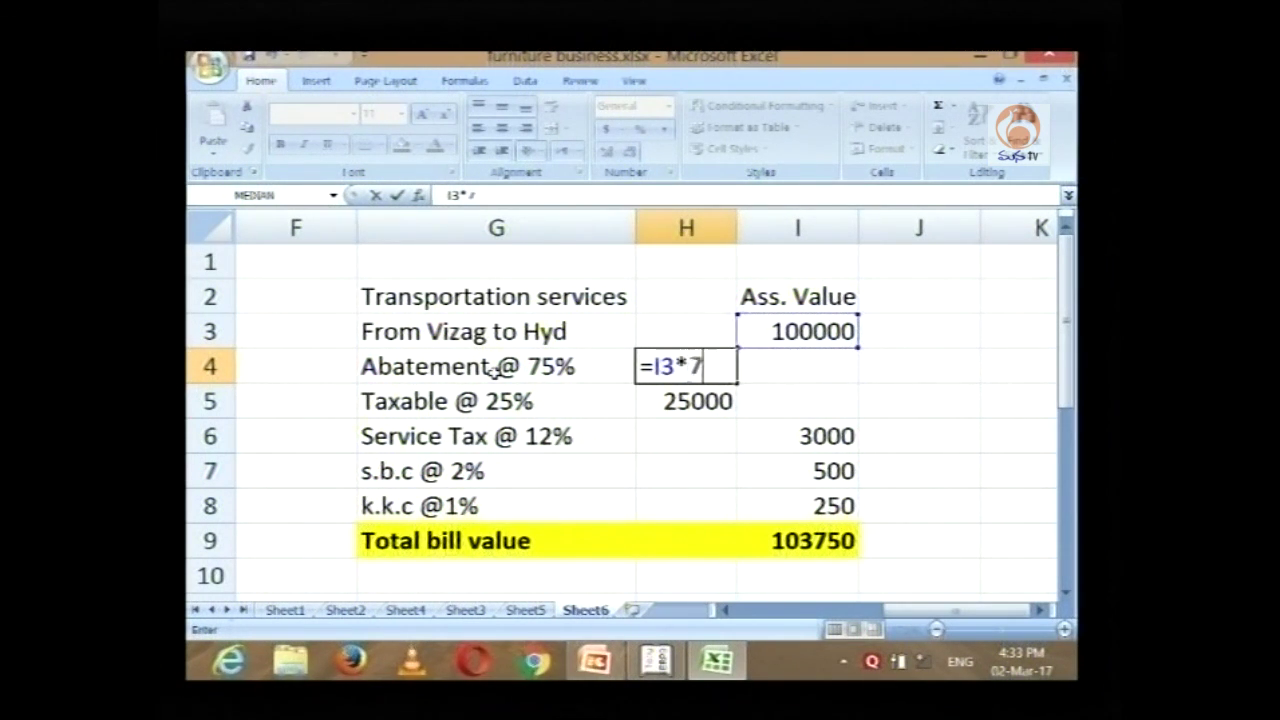
pyautogui.write('5%')
pyautogui.press('Return')
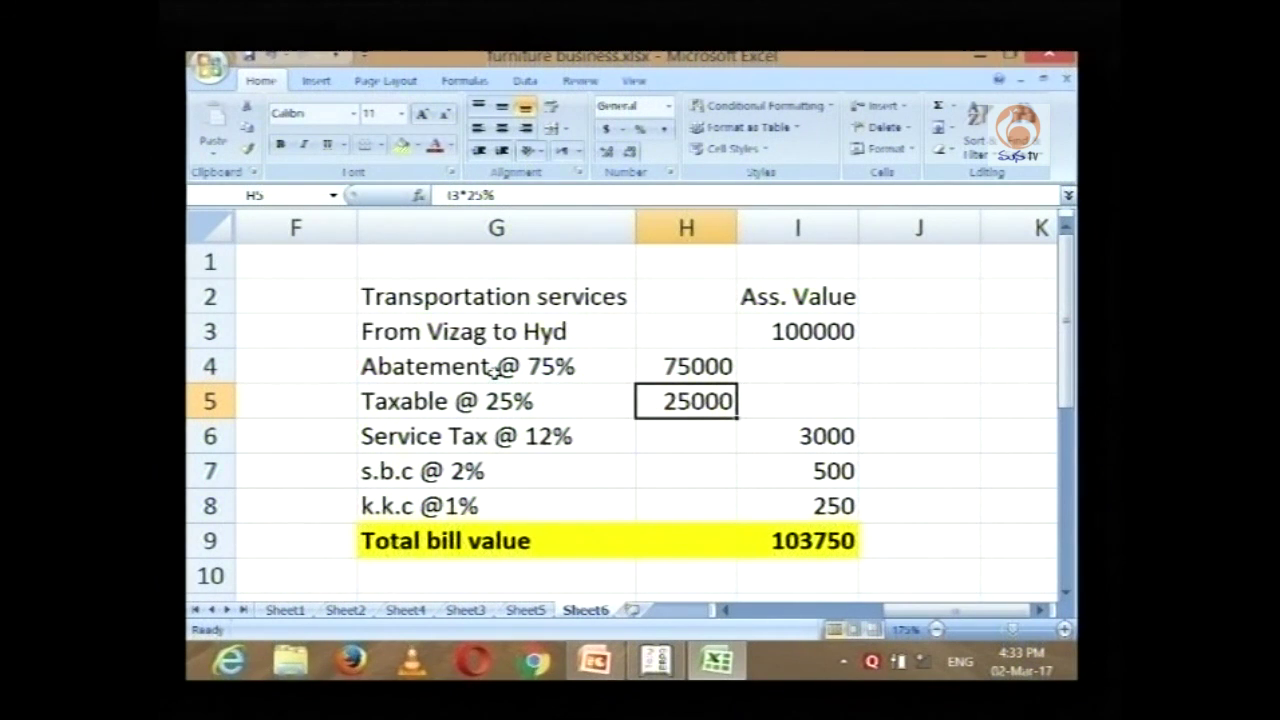
pyautogui.press('Right')
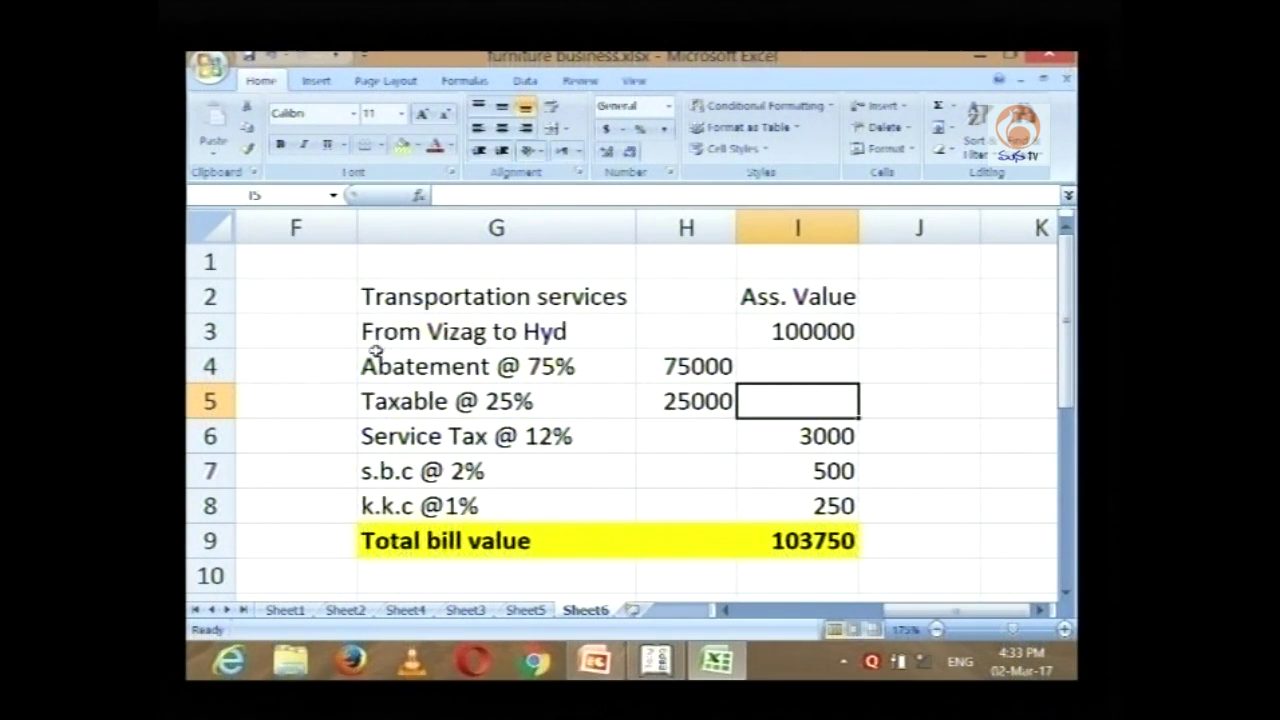
pyautogui.scroll(-1, 877, 470)
pyautogui.scroll(1, 852, 407)
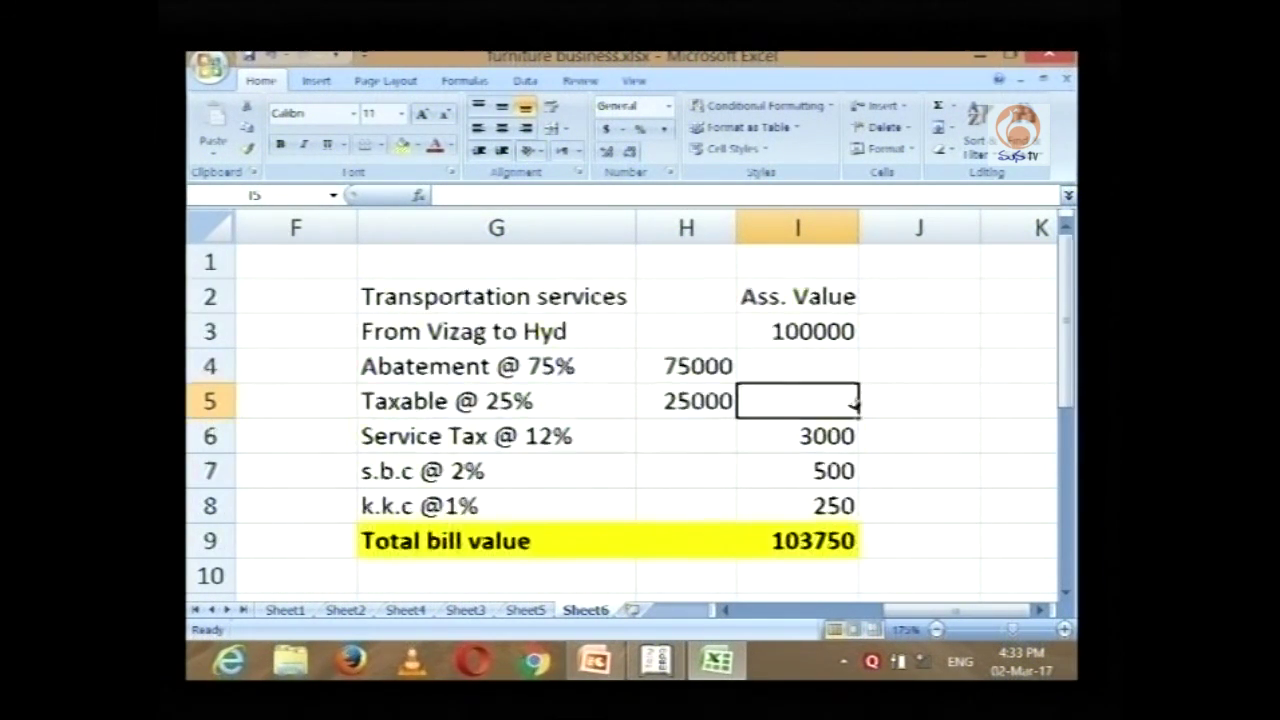
pyautogui.click(555, 437)
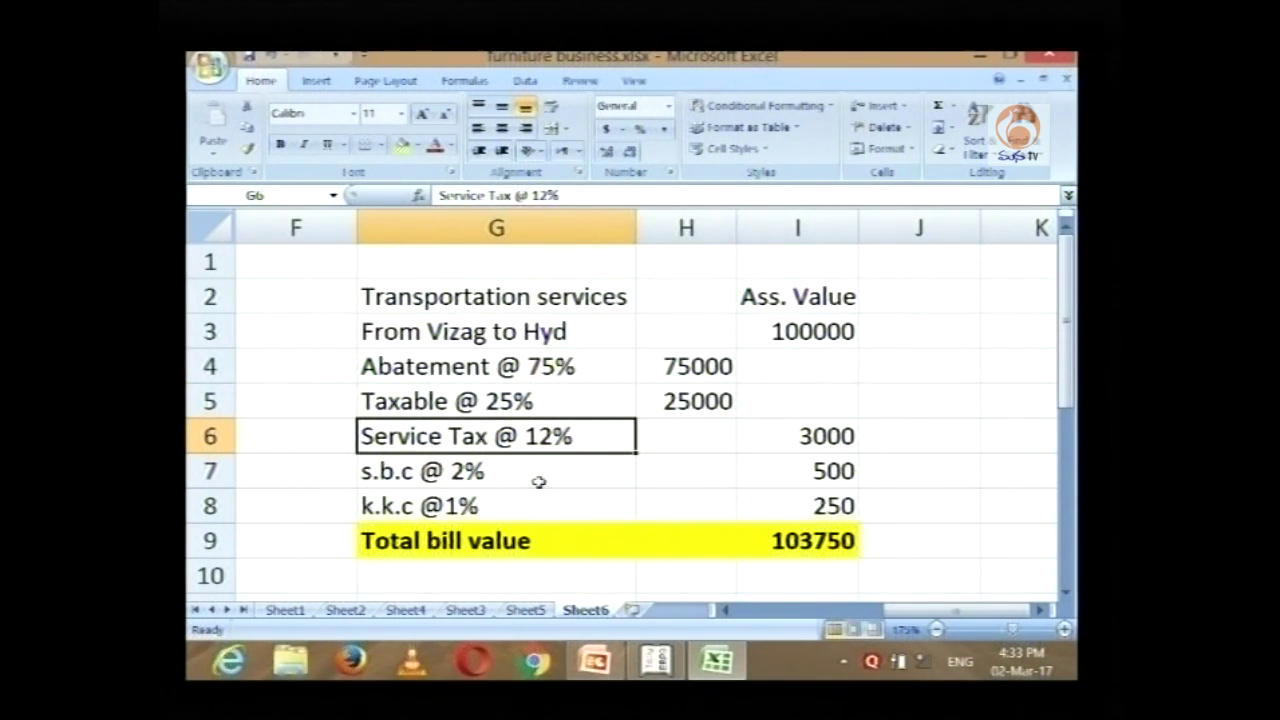
# Step: Highlight the "Taxable @ 25%" label and its amount in G5:H5 with a yellow fill
pyautogui.click(685, 404)
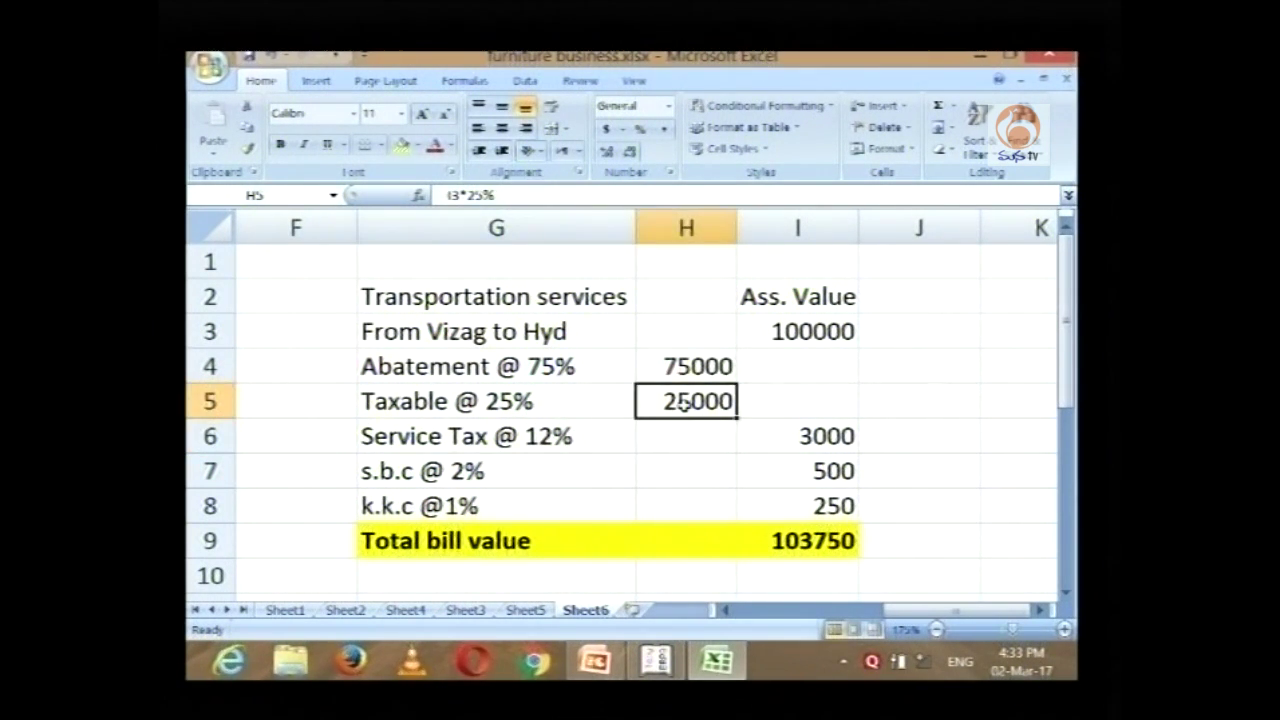
pyautogui.click(400, 145)
pyautogui.moveTo(388, 402); pyautogui.dragTo(680, 402)
pyautogui.click(401, 145)
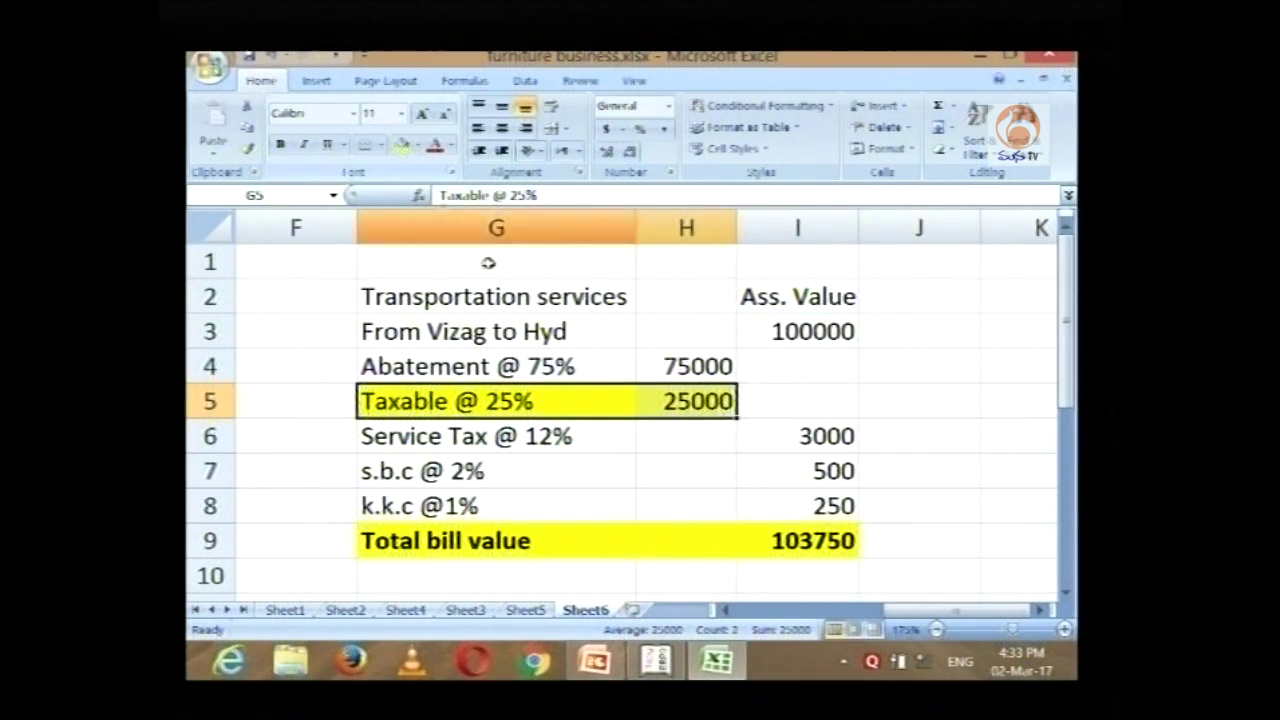
pyautogui.click(582, 452)
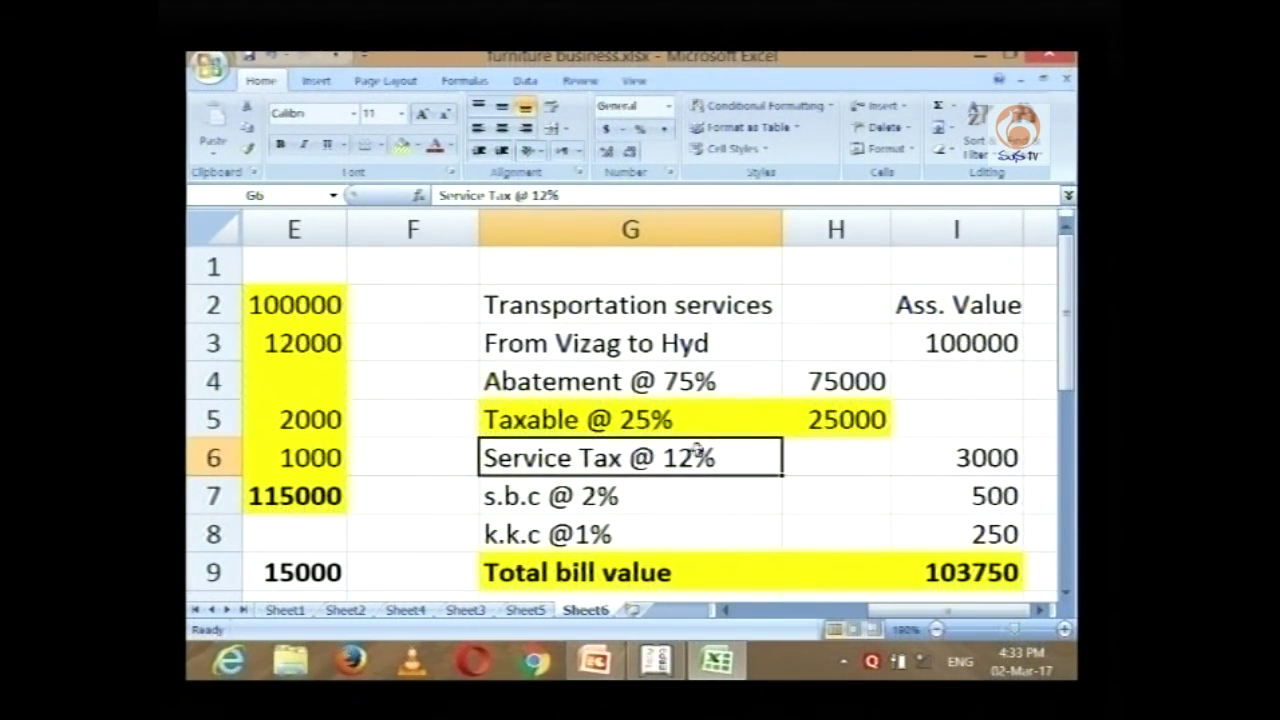
pyautogui.click(1040, 610)
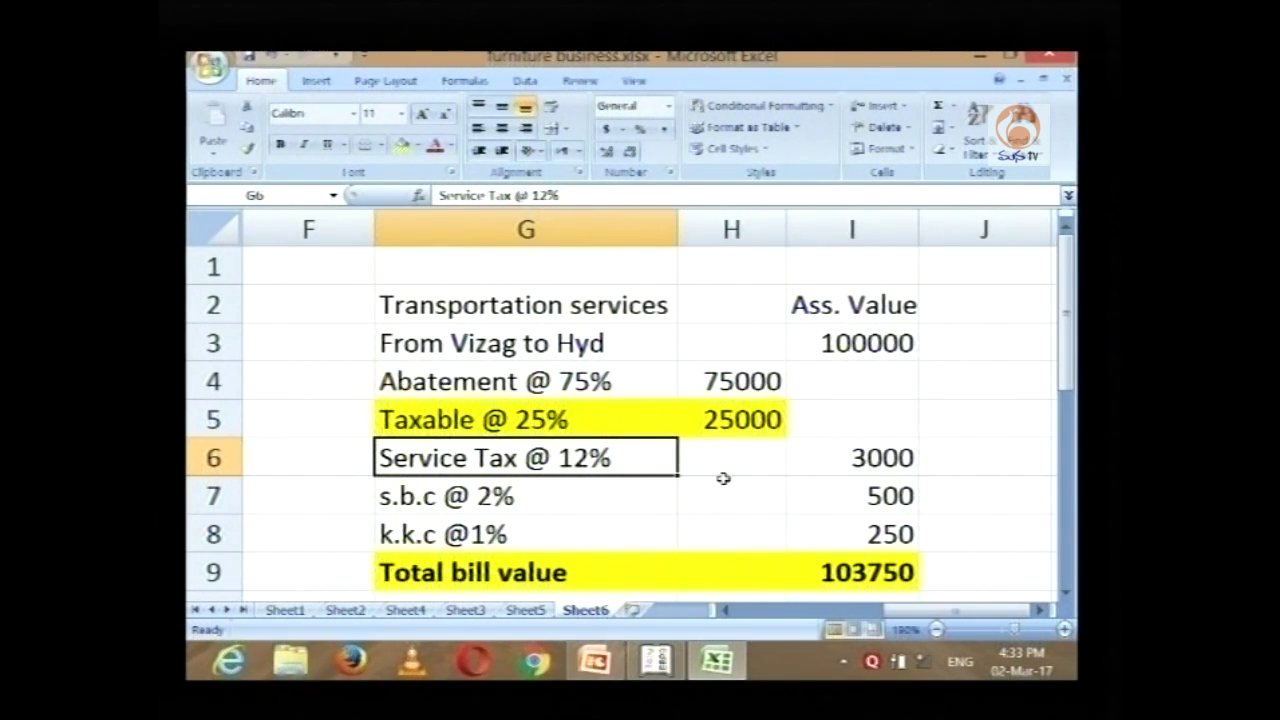
# Step: Switch to PowerPoint, start the Taxation.pptx slide show from the first slide, and advance through the VAT and TDS slides
pyautogui.hotkey('alt', 'Tab')
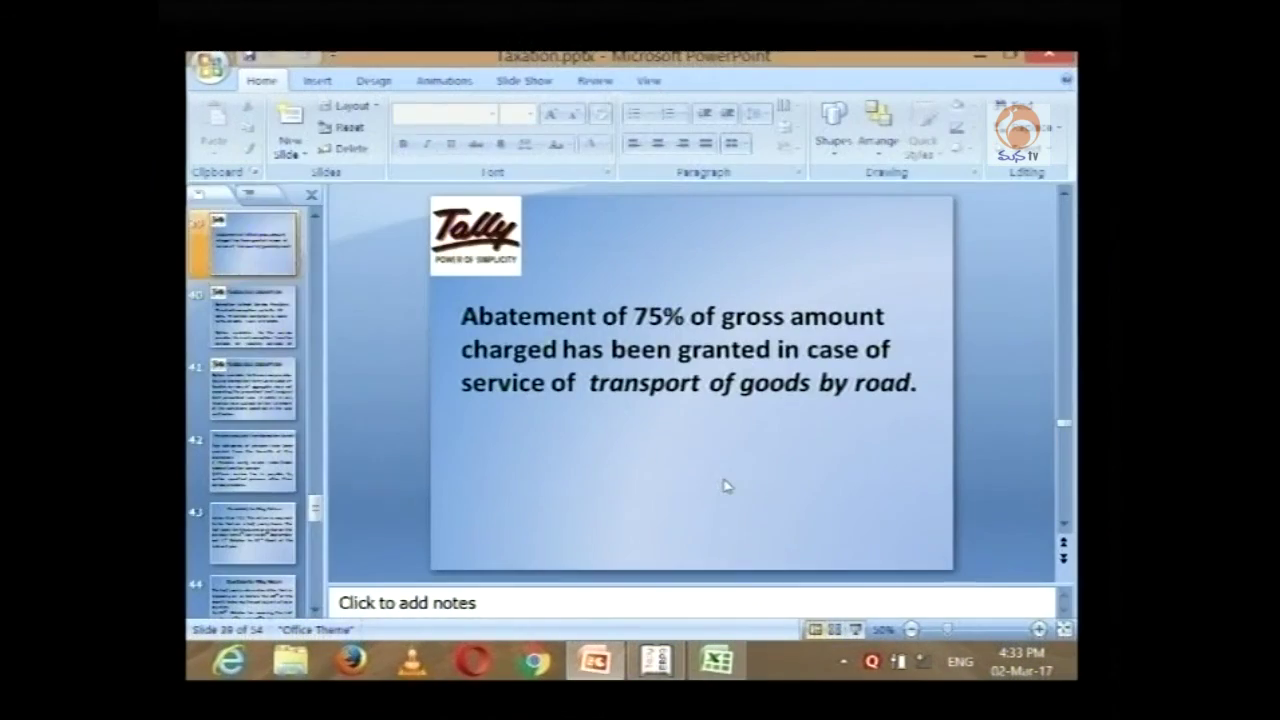
pyautogui.press('F5')
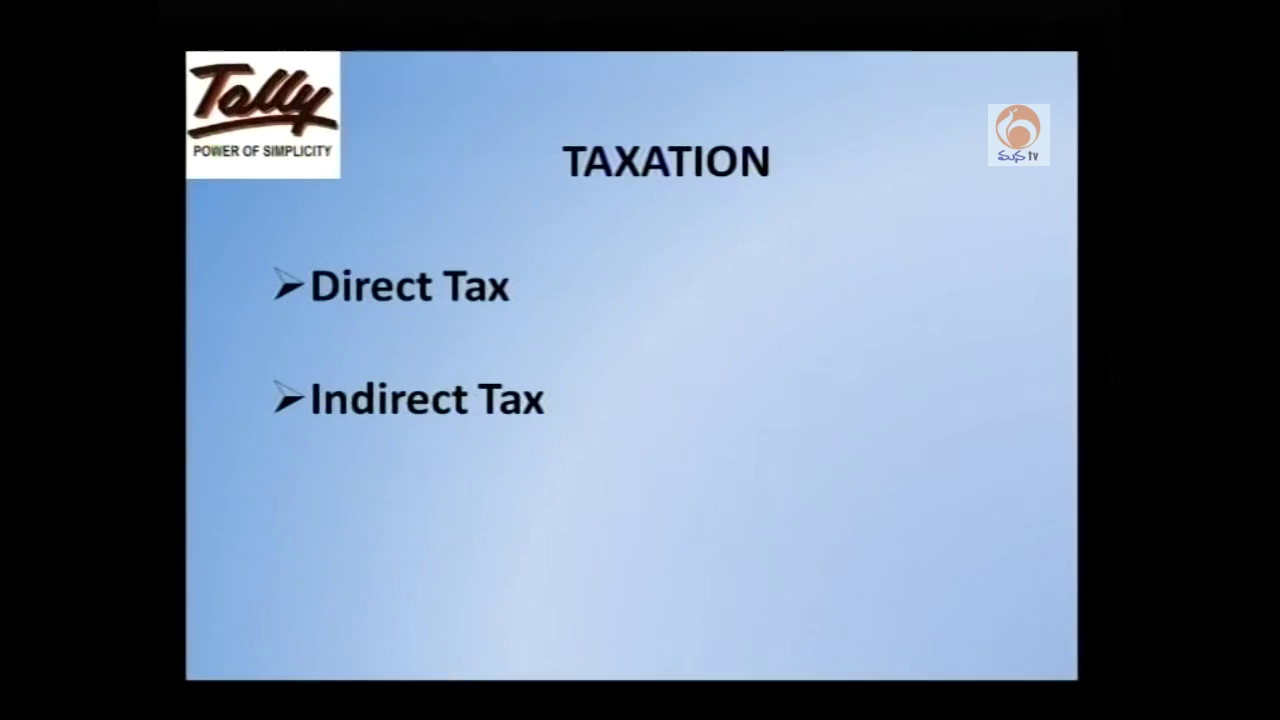
pyautogui.press('Right')
pyautogui.press('Right')
pyautogui.press('Right')
pyautogui.press('Right')
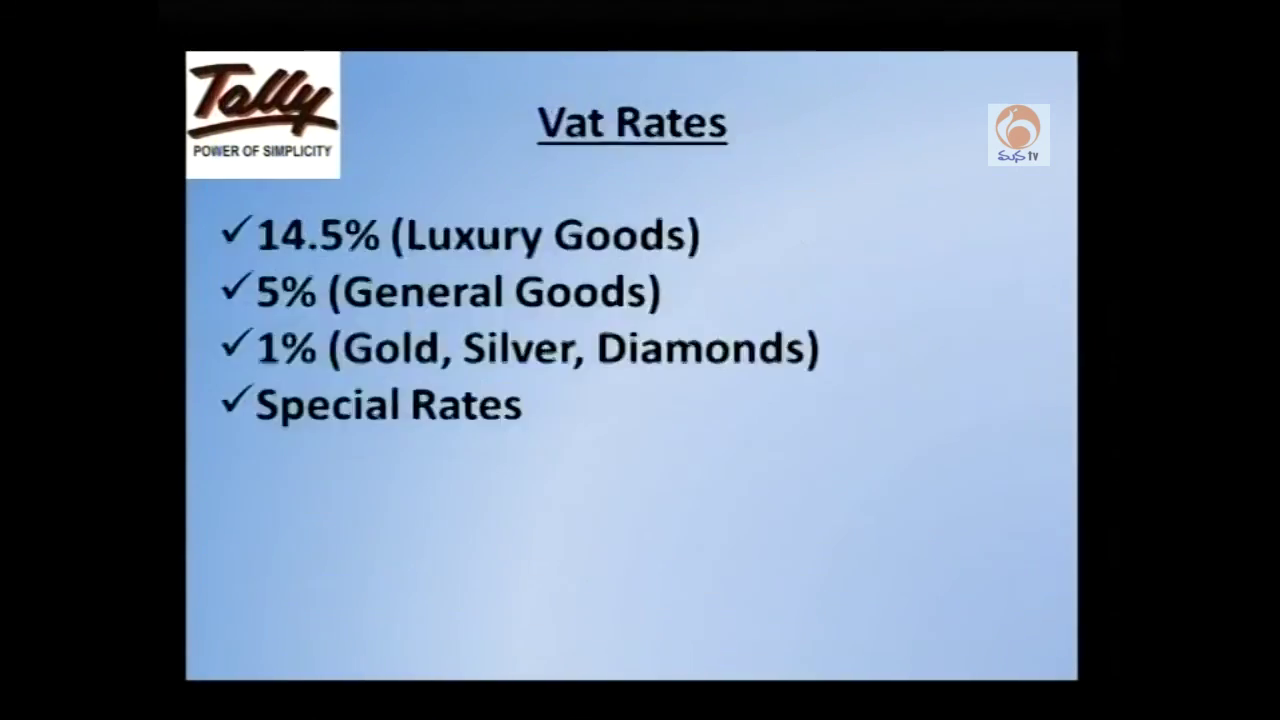
pyautogui.press('Right')
pyautogui.press('Right')
pyautogui.press('Right')
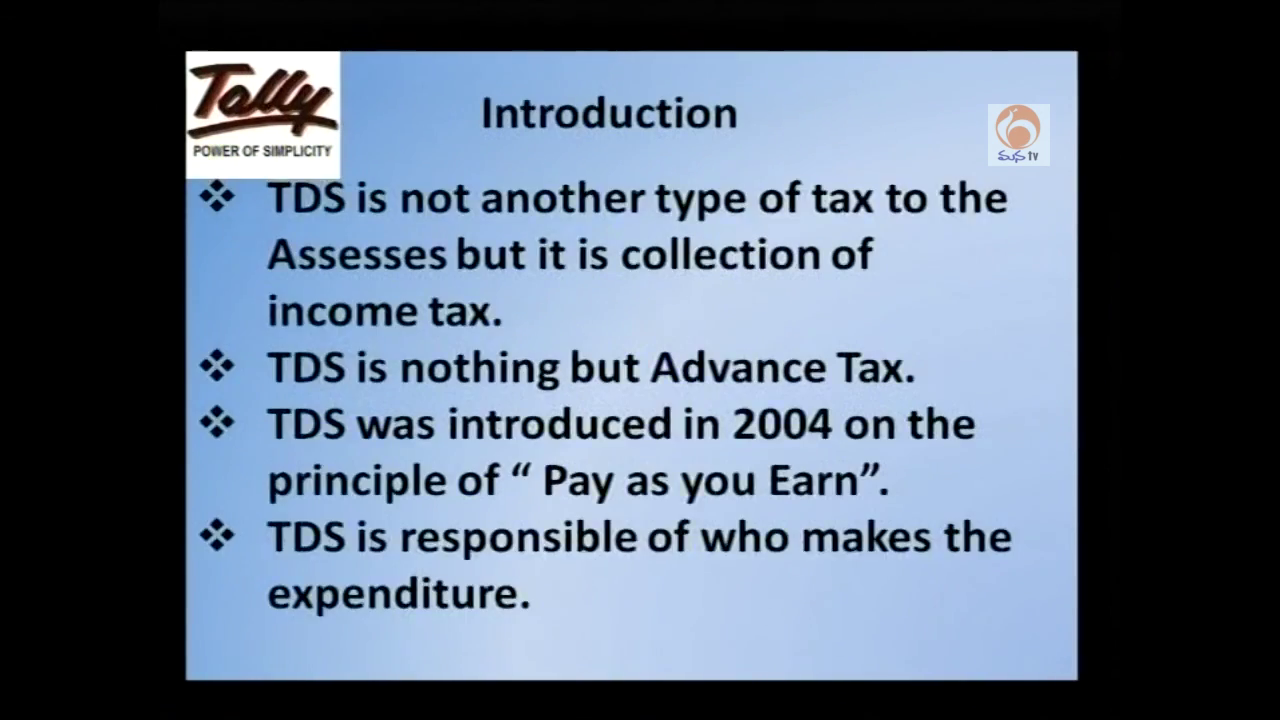